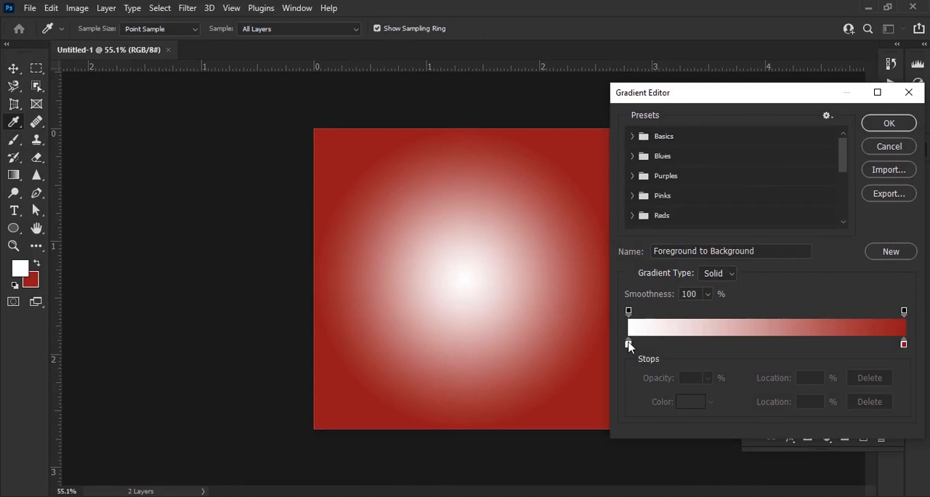
# Set the start colour stop of the radial background gradient to dark red 3e0700
pyautogui.doubleClick(628, 344)
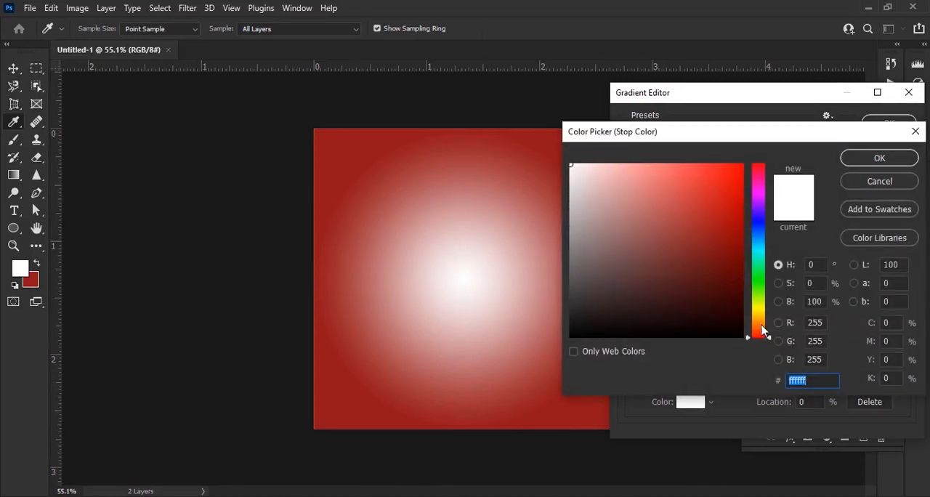
pyautogui.moveTo(764, 331); pyautogui.dragTo(766, 335)
pyautogui.moveTo(716, 209)
pyautogui.mouseDown()
pyautogui.moveTo(743, 201)
pyautogui.moveTo(740, 249)
pyautogui.moveTo(802, 250)
pyautogui.mouseUp()
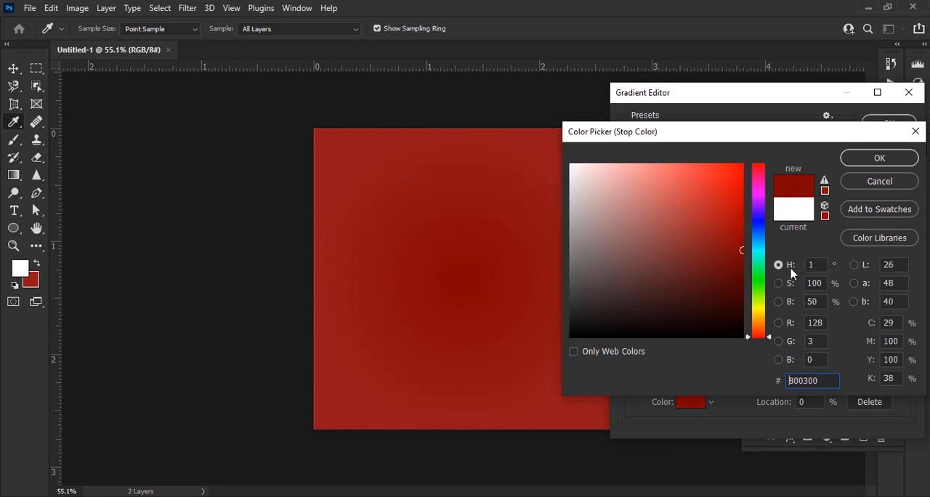
pyautogui.moveTo(739, 252); pyautogui.dragTo(742, 274)
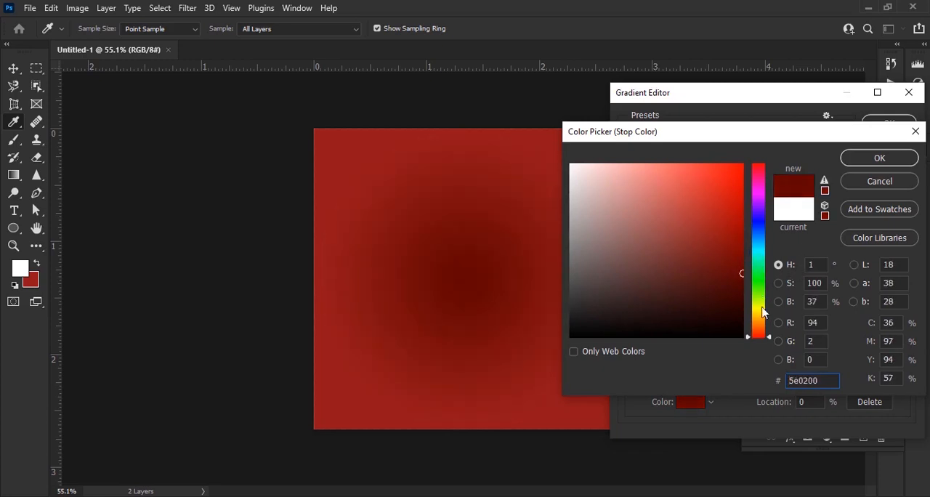
pyautogui.click(760, 336)
pyautogui.moveTo(761, 336); pyautogui.dragTo(764, 335)
pyautogui.moveTo(737, 287); pyautogui.dragTo(756, 295)
pyautogui.click(876, 158)
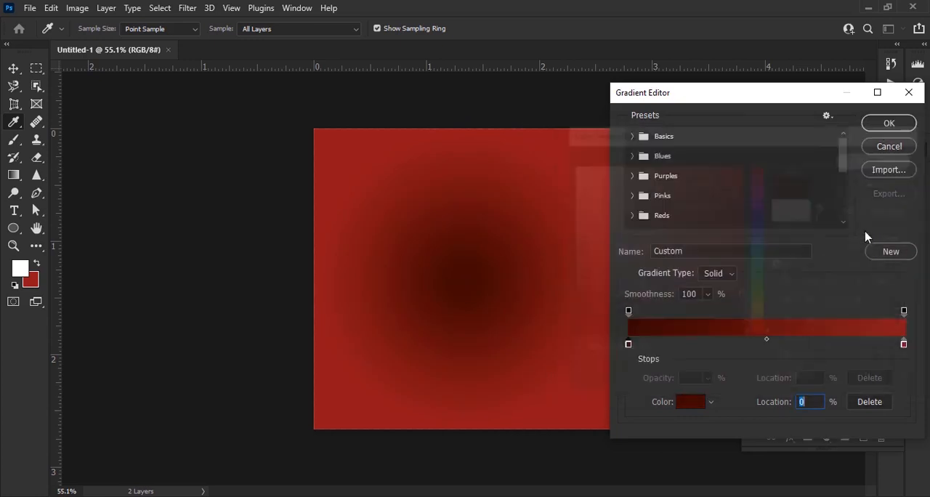
# Set the end colour stop of the background gradient to very dark red 200300
pyautogui.doubleClick(903, 348)
pyautogui.moveTo(732, 294)
pyautogui.mouseDown()
pyautogui.moveTo(743, 320)
pyautogui.moveTo(767, 335)
pyautogui.mouseUp()
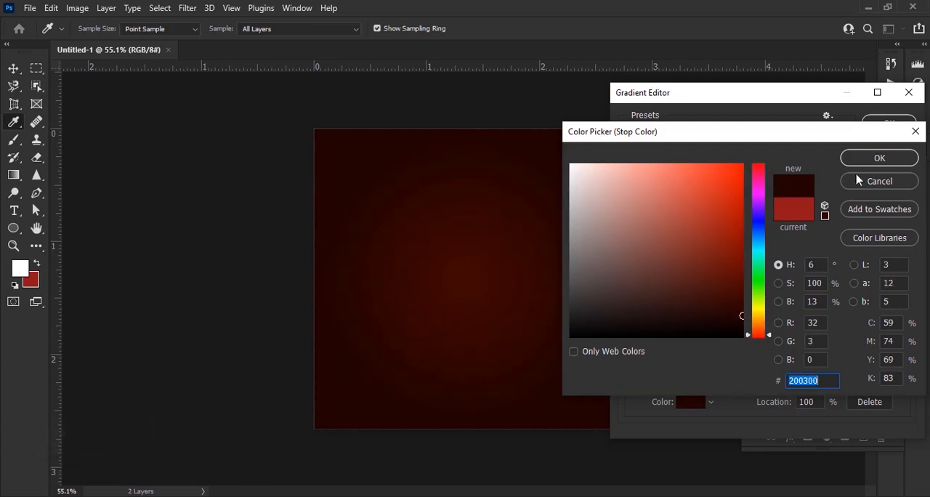
pyautogui.click(863, 159)
# Lighten the background gradient's start colour stop to 4c0a01 and apply the gradient fill
pyautogui.doubleClick(628, 344)
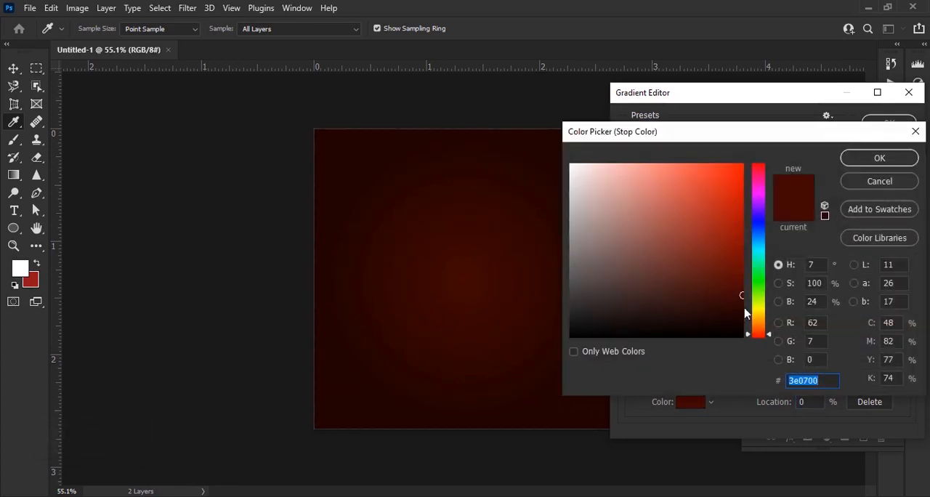
pyautogui.moveTo(740, 295); pyautogui.dragTo(740, 288)
pyautogui.click(862, 156)
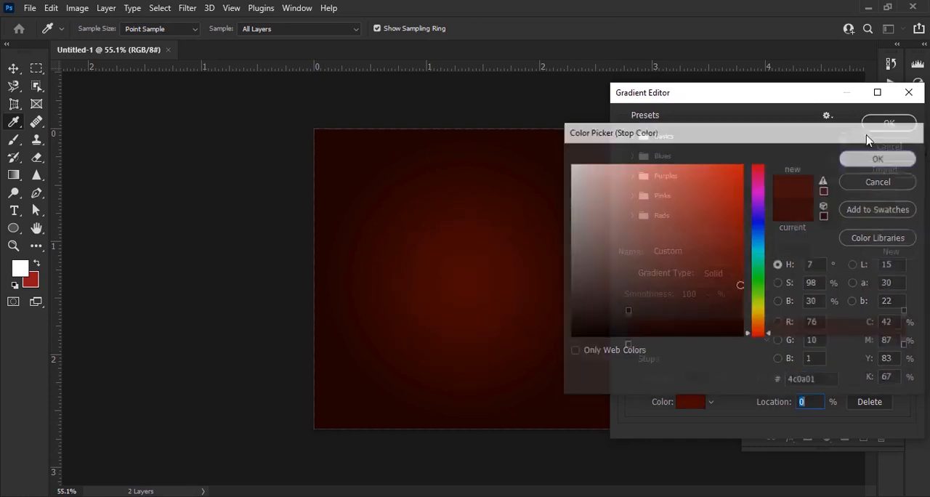
pyautogui.click(875, 123)
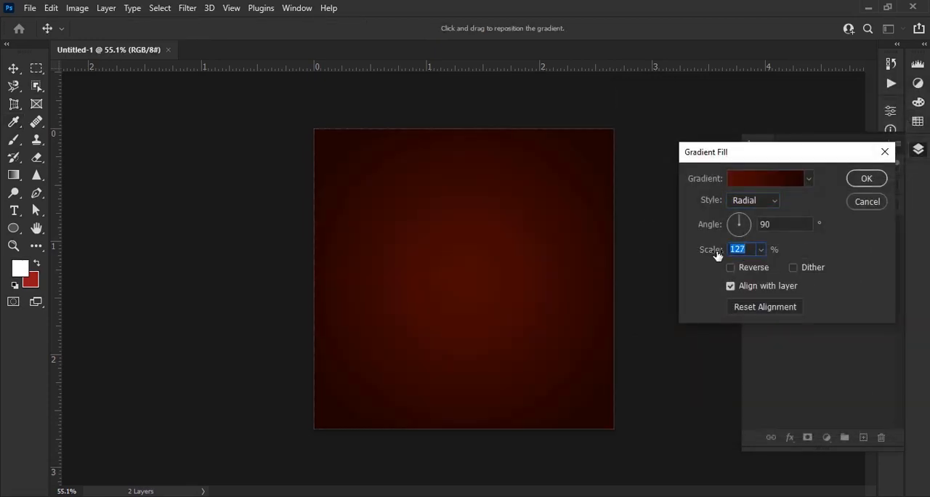
pyautogui.click(876, 182)
pyautogui.click(637, 299)
pyautogui.scroll(6, 589, 299)
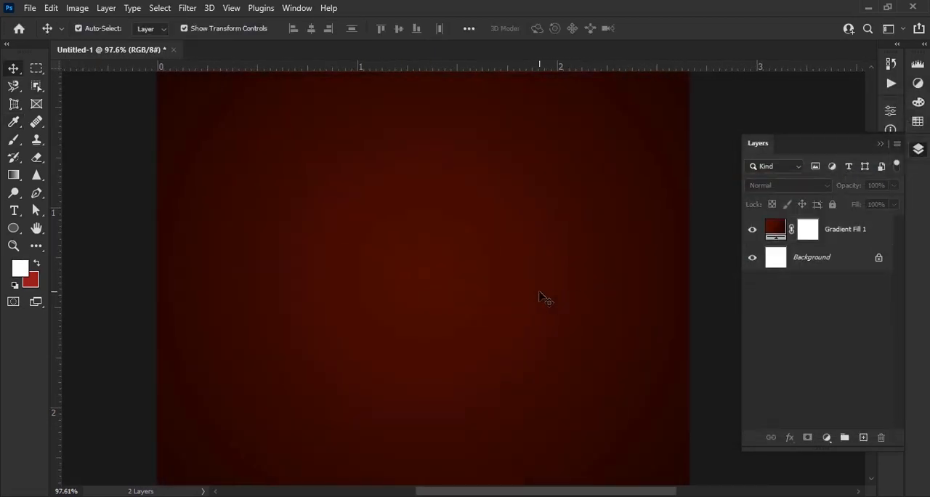
pyautogui.scroll(-5, 539, 295)
pyautogui.scroll(1, 539, 296)
pyautogui.scroll(-1, 537, 297)
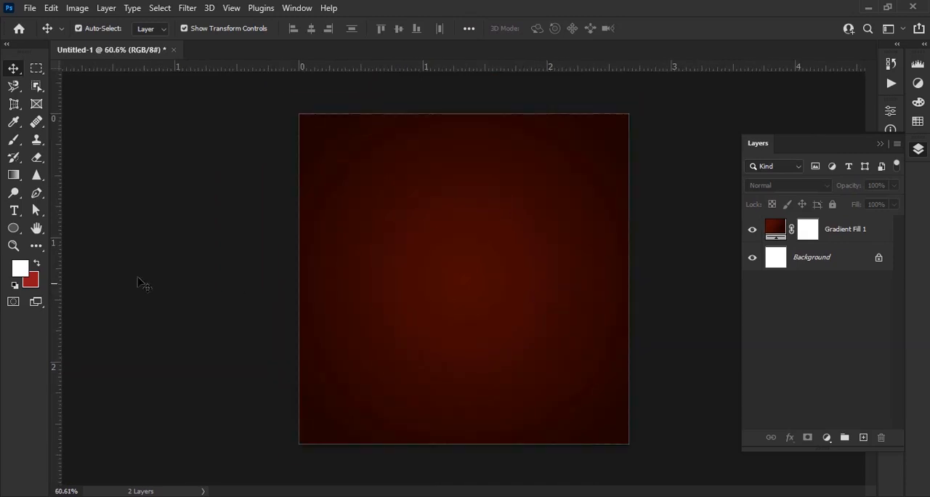
# Draw a white rectangle of about 485 by 531 px from the canvas's upper edge with the Rectangle tool
pyautogui.click(14, 234)
pyautogui.click(80, 228)
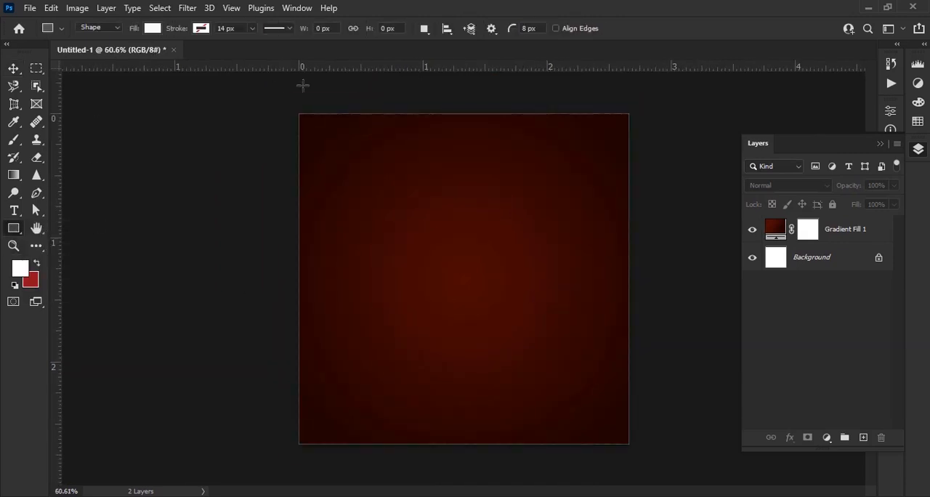
pyautogui.moveTo(363, 114); pyautogui.dragTo(562, 332)
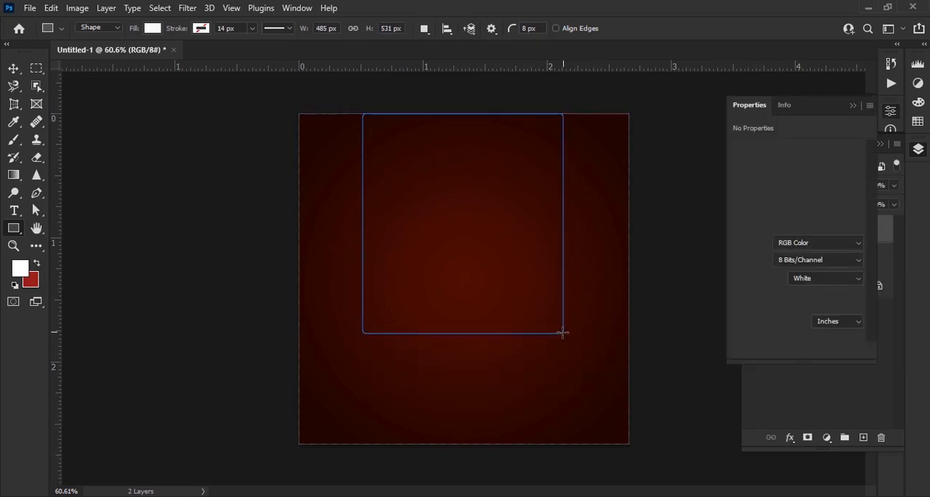
# Narrow the white rectangle from both sides to a width of about 1.47 in
pyautogui.click(13, 68)
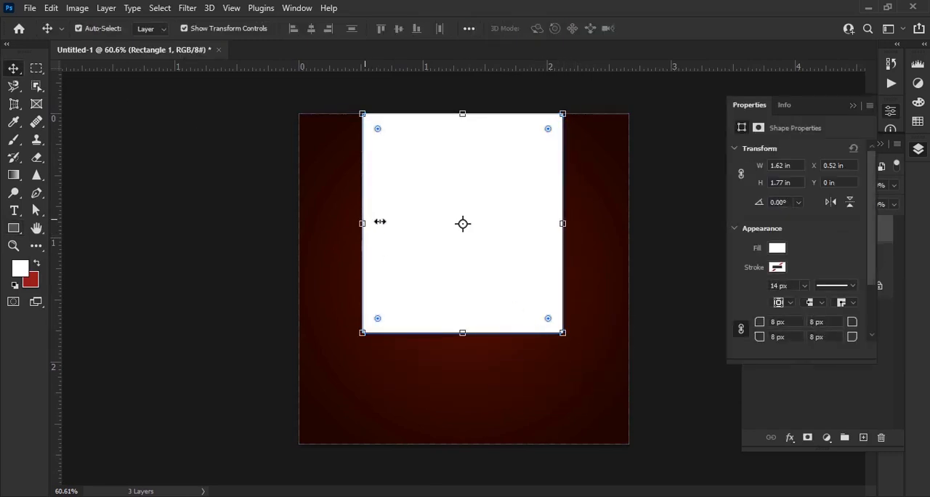
pyautogui.moveTo(380, 221); pyautogui.dragTo(375, 223)
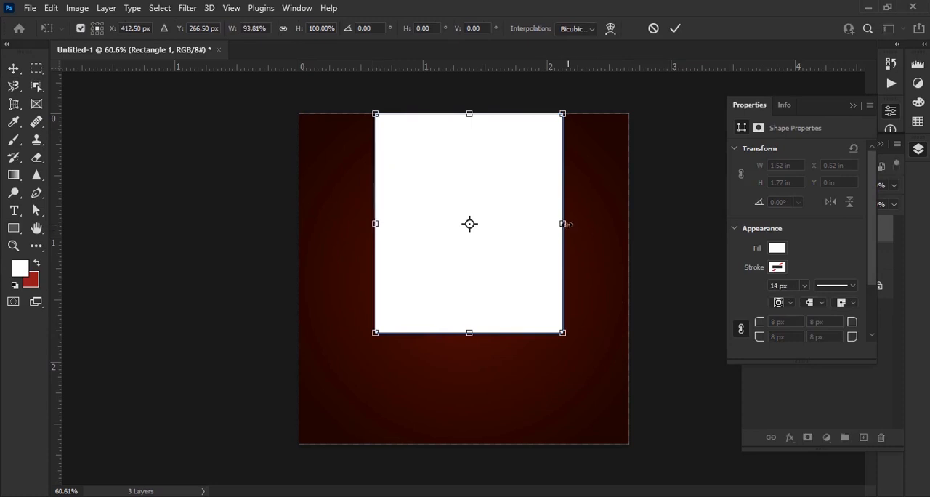
pyautogui.moveTo(567, 224); pyautogui.dragTo(564, 227)
pyautogui.click(676, 28)
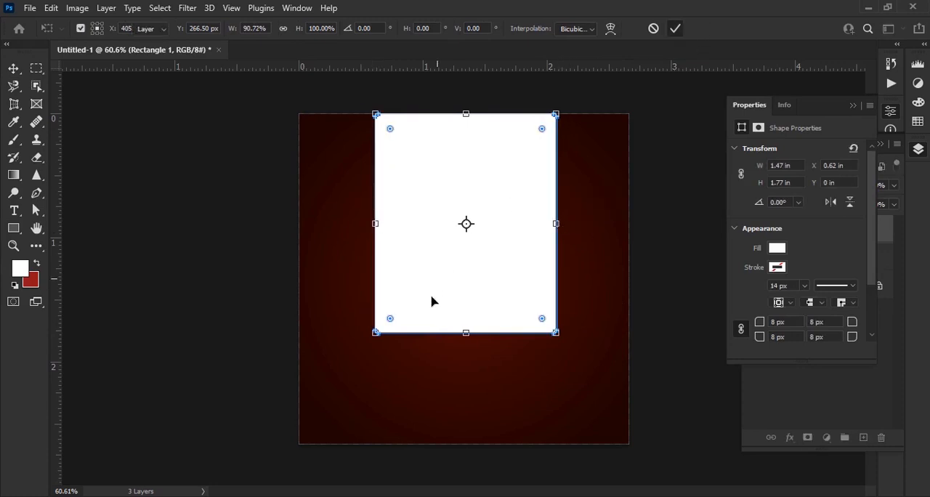
# Square the rectangle's upper corners to 0 px and round both lower corners to 220 px
pyautogui.scroll(2, 626, 314)
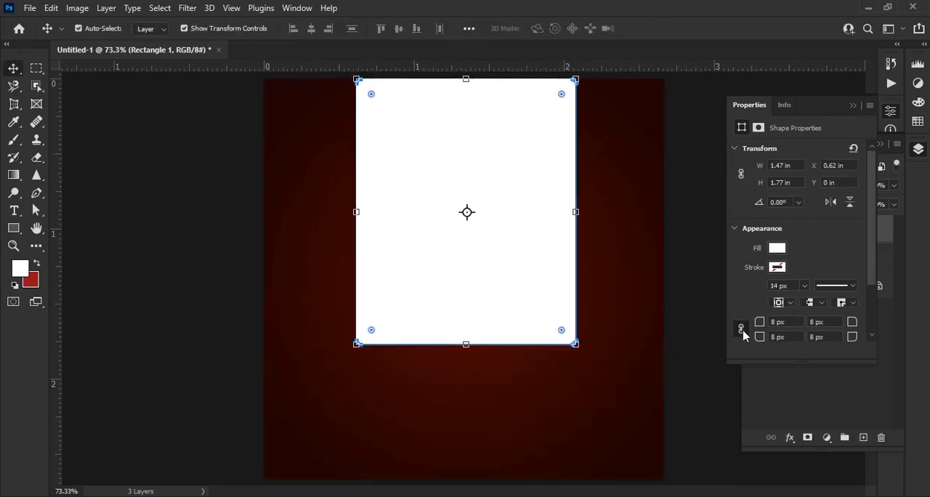
pyautogui.moveTo(765, 339); pyautogui.dragTo(743, 350)
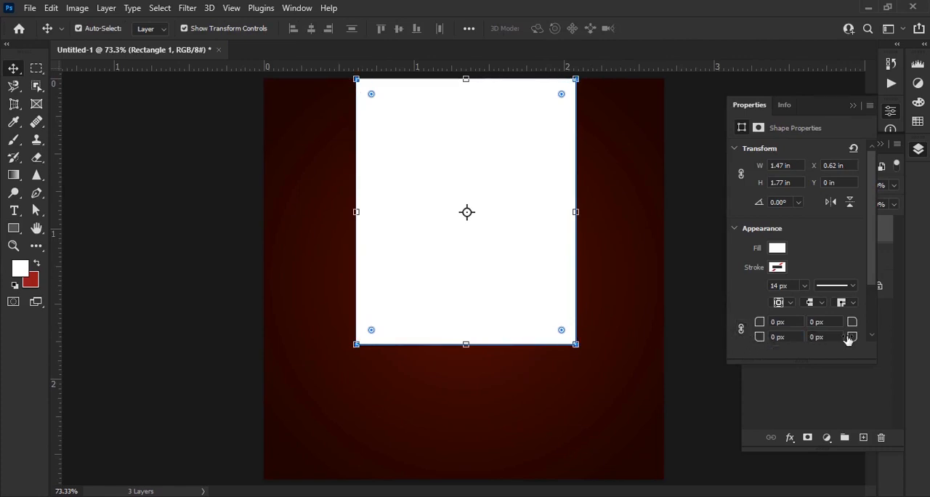
pyautogui.moveTo(847, 340); pyautogui.dragTo(908, 339)
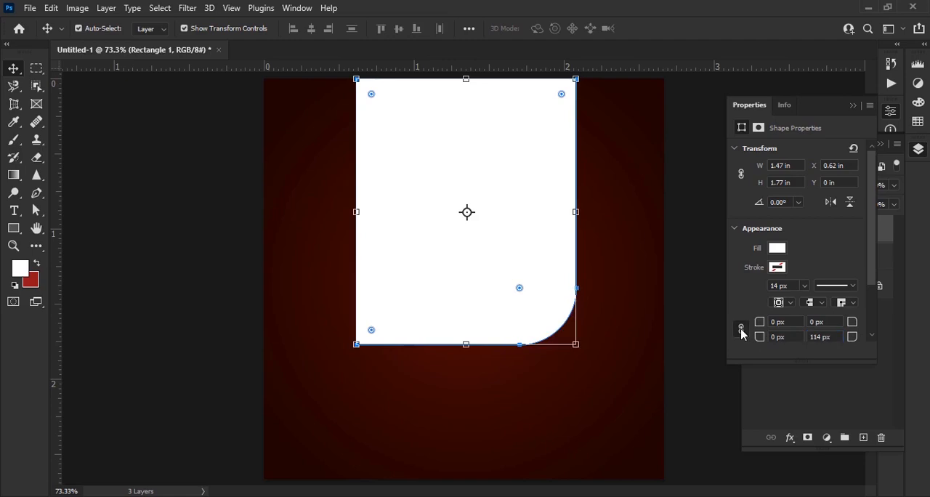
pyautogui.moveTo(766, 340); pyautogui.dragTo(926, 338)
pyautogui.moveTo(762, 339); pyautogui.dragTo(776, 344)
# Centre the white shape horizontally on the canvas and stretch it past the upper edge to a height of about 2.2 in
pyautogui.click(682, 411)
pyautogui.scroll(-3, 519, 299)
pyautogui.moveTo(496, 247); pyautogui.dragTo(494, 264)
pyautogui.hotkey('ctrl', 't')
pyautogui.moveTo(464, 150); pyautogui.dragTo(468, 97)
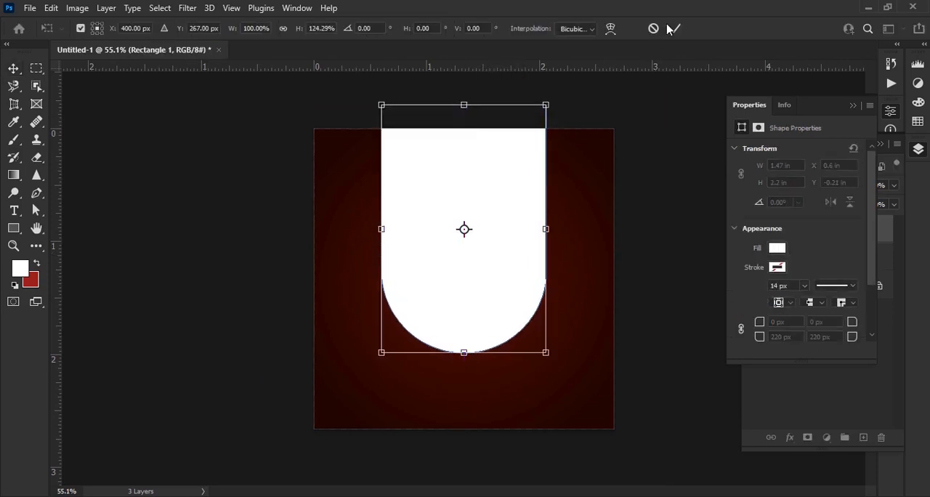
pyautogui.click(675, 29)
pyautogui.click(693, 220)
pyautogui.scroll(3, 592, 151)
pyautogui.scroll(3, 538, 196)
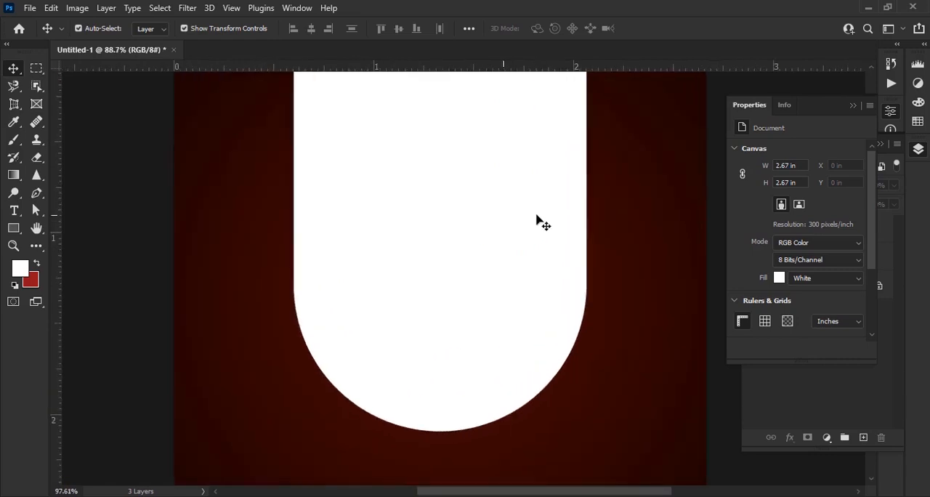
pyautogui.scroll(-1, 521, 229)
# Add a Gradient Overlay to the rounded white shape and set the gradient's start colour stop to bright orange
pyautogui.click(520, 229)
pyautogui.click(854, 106)
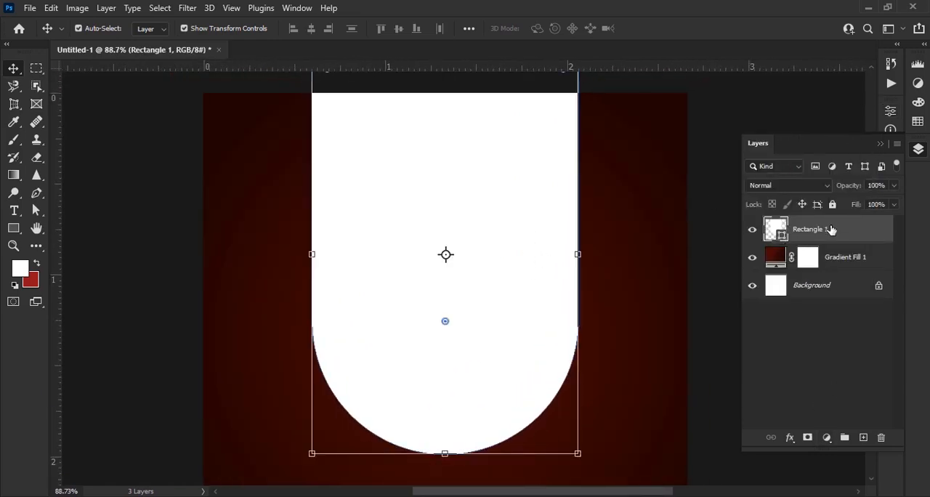
pyautogui.click(790, 437)
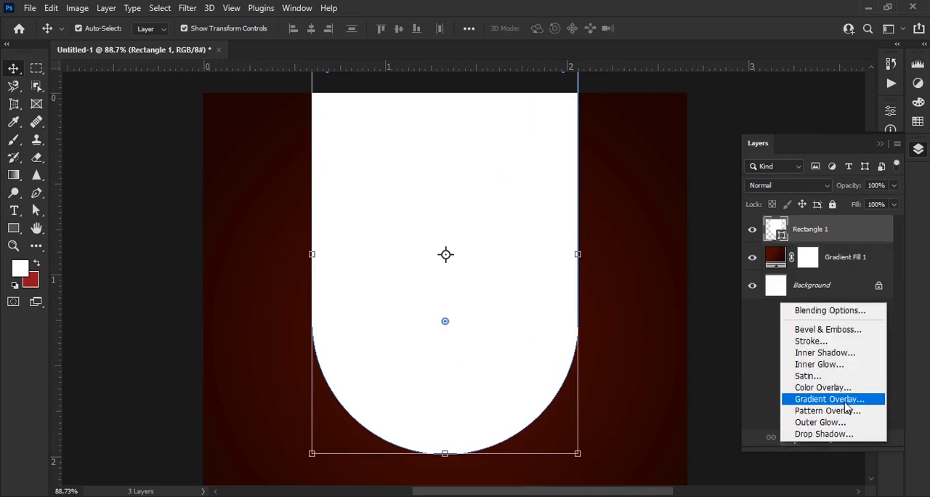
pyautogui.click(844, 401)
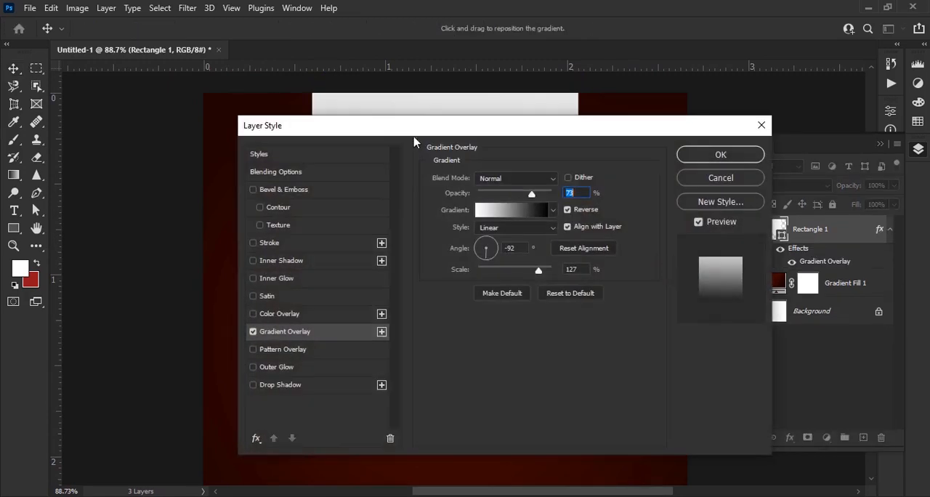
pyautogui.moveTo(387, 128); pyautogui.dragTo(655, 87)
pyautogui.click(758, 175)
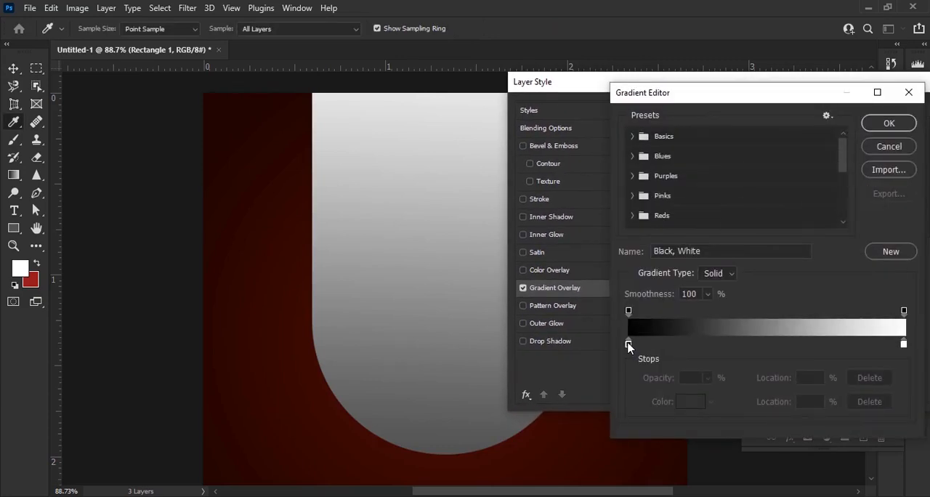
pyautogui.doubleClick(627, 344)
pyautogui.click(763, 321)
pyautogui.moveTo(742, 330); pyautogui.dragTo(742, 164)
pyautogui.click(876, 159)
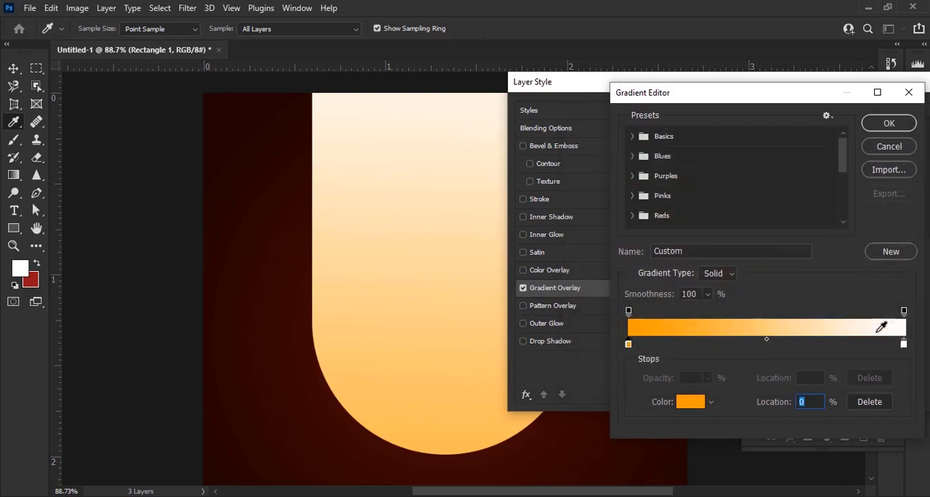
# Set the overlay gradient's end colour stop to a similar saturated orange and confirm the gradient
pyautogui.doubleClick(904, 344)
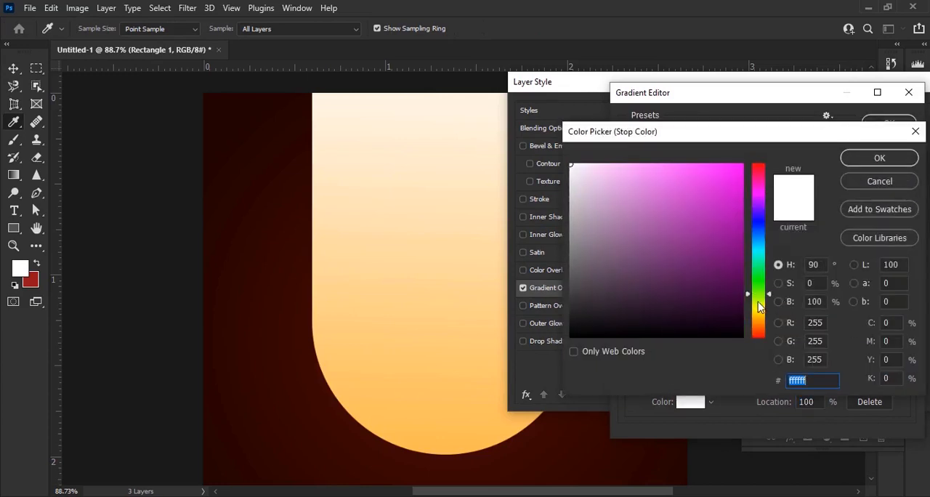
pyautogui.moveTo(757, 306); pyautogui.dragTo(763, 326)
pyautogui.moveTo(716, 217); pyautogui.dragTo(749, 161)
pyautogui.click(898, 160)
pyautogui.click(885, 130)
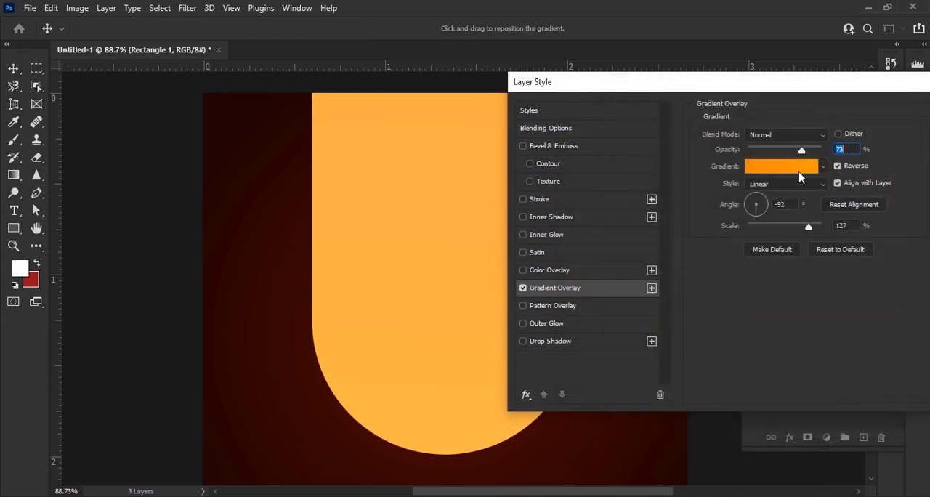
# Set the Gradient Overlay to 100% opacity, Radial style and 104% scale with Reverse off, and apply it
pyautogui.moveTo(804, 155); pyautogui.dragTo(852, 165)
pyautogui.click(785, 184)
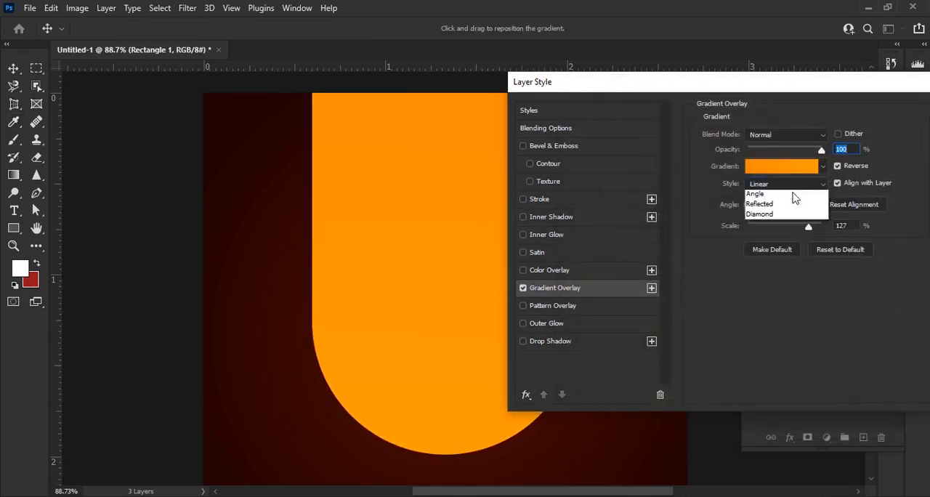
pyautogui.click(770, 194)
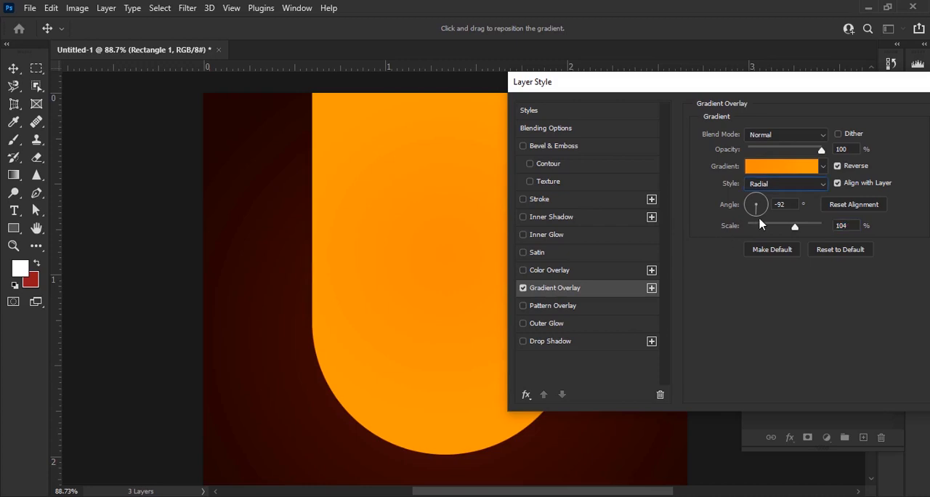
pyautogui.click(837, 167)
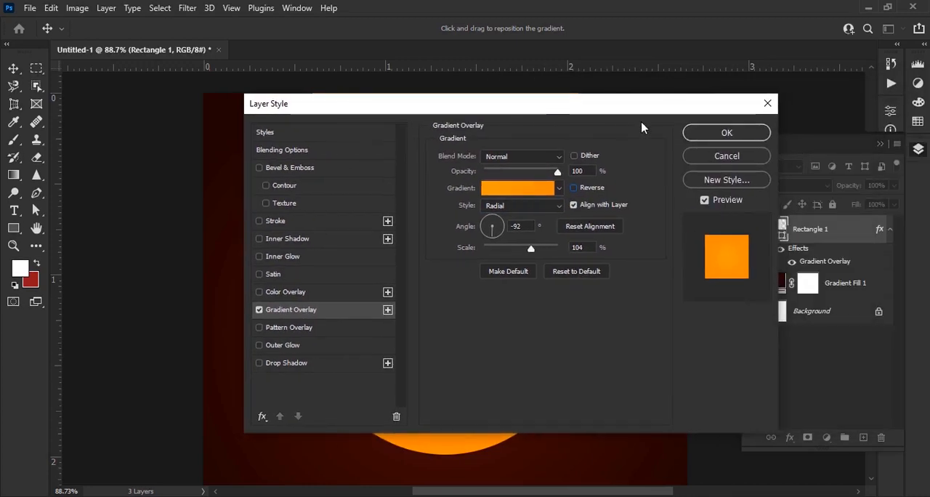
pyautogui.press('Return')
# Place the gold-glitter image from the pasta folder into the design and rotate it 90° clockwise
pyautogui.click(379, 495)
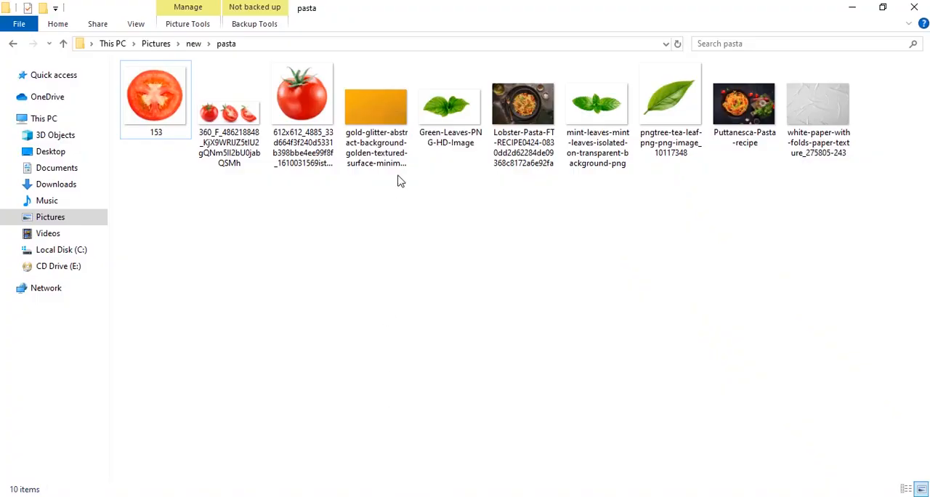
pyautogui.moveTo(385, 149); pyautogui.dragTo(502, 301)
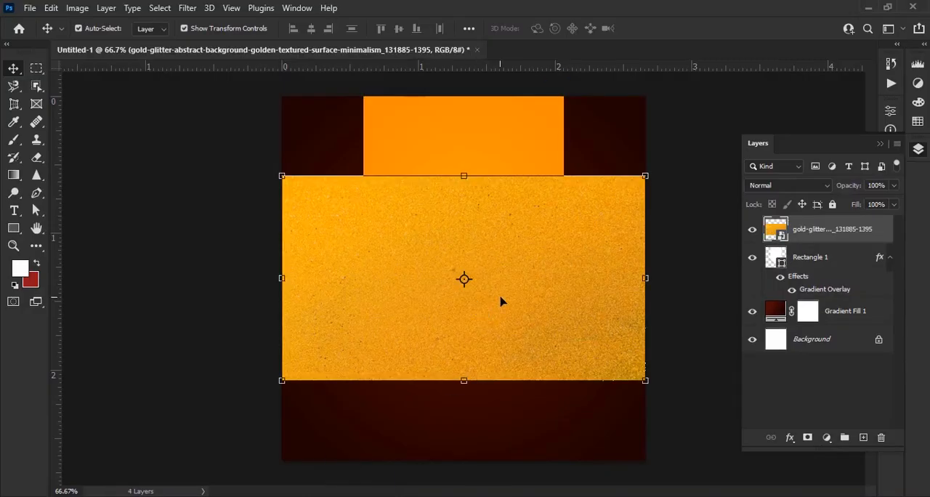
pyautogui.rightClick(518, 297)
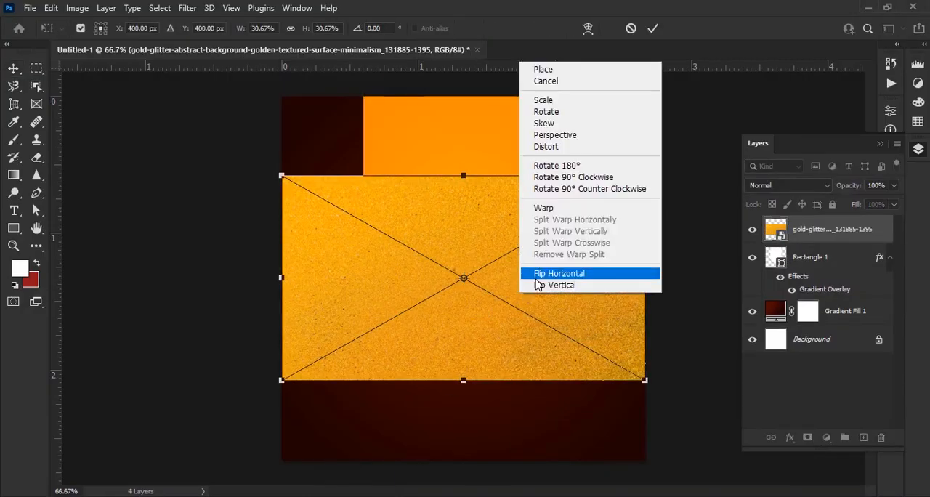
pyautogui.click(570, 166)
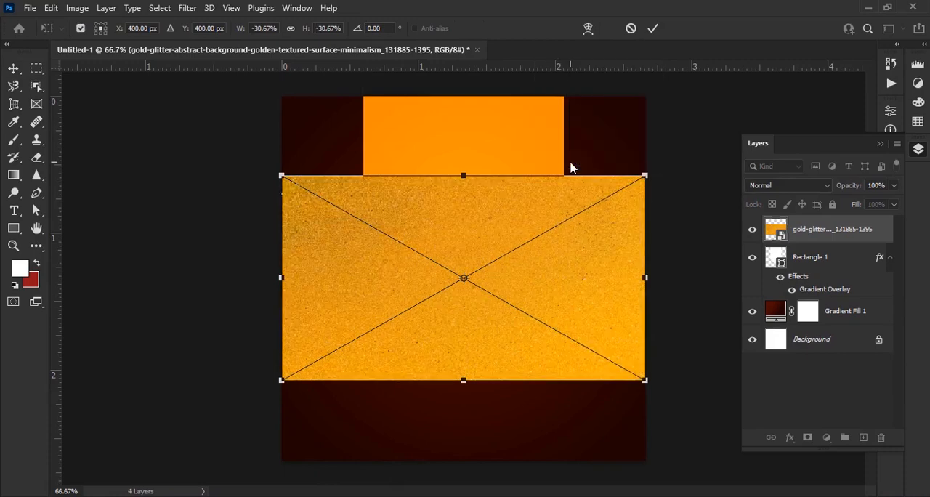
pyautogui.rightClick(544, 218)
pyautogui.click(519, 217)
pyautogui.rightClick(509, 228)
pyautogui.click(550, 344)
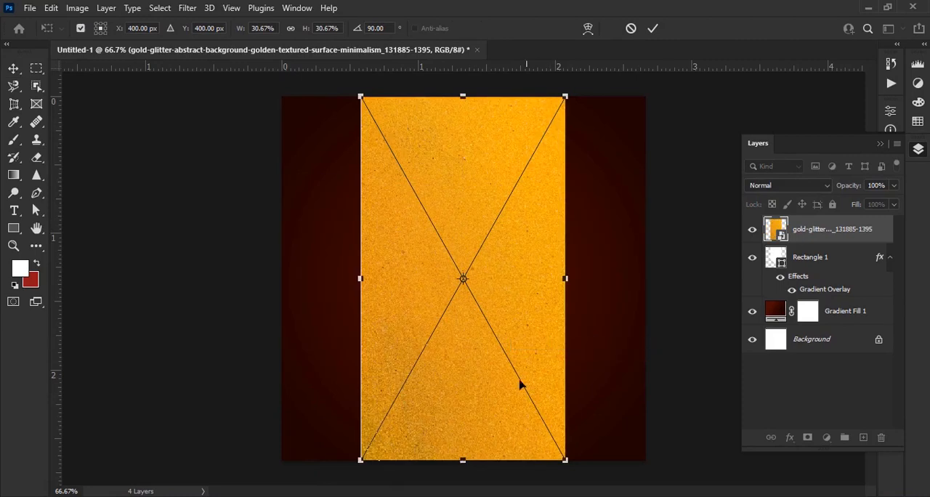
# Move the gold-glitter image up and widen it on both sides so it covers the rounded orange shape, and commit the transform
pyautogui.moveTo(465, 456)
pyautogui.mouseDown()
pyautogui.moveTo(469, 368)
pyautogui.moveTo(463, 448)
pyautogui.mouseUp()
pyautogui.moveTo(525, 335); pyautogui.dragTo(525, 299)
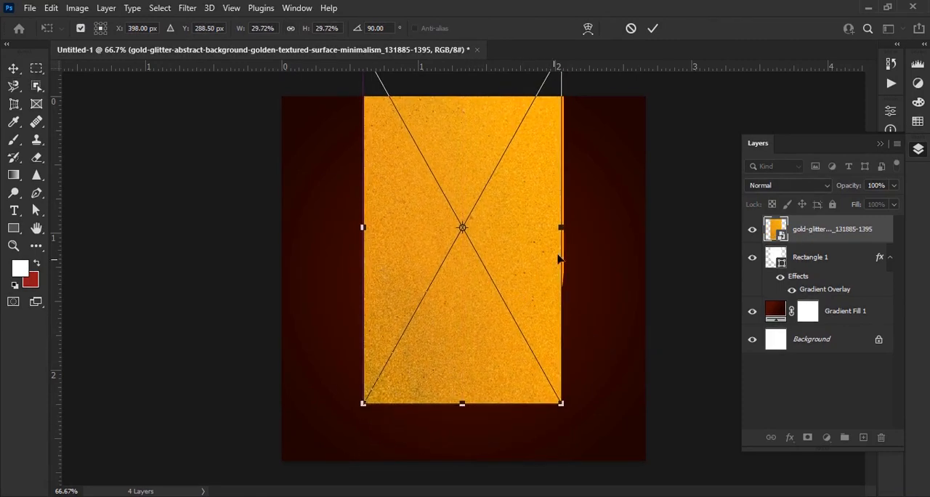
pyautogui.moveTo(559, 259); pyautogui.dragTo(581, 226)
pyautogui.moveTo(363, 226); pyautogui.dragTo(352, 226)
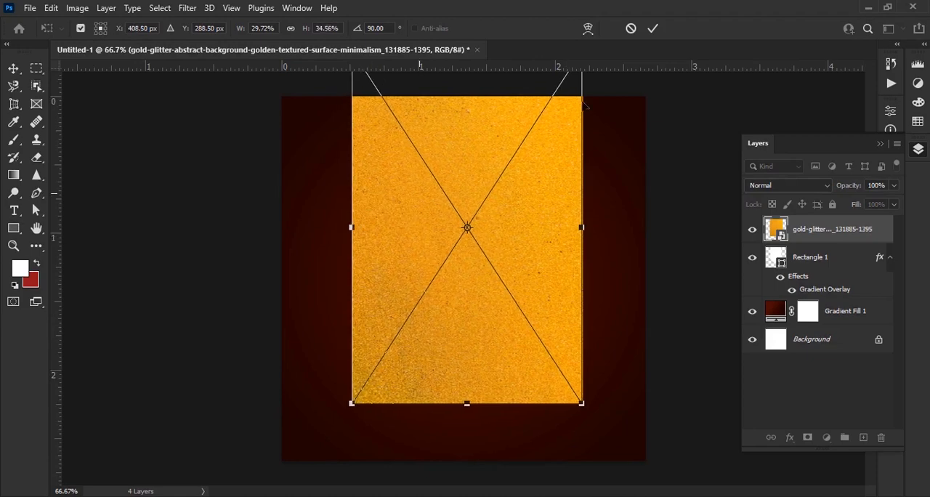
pyautogui.click(653, 28)
# Load the rounded shape's outline as a selection and use it to add a layer mask to the gold-glitter layer
pyautogui.click(828, 258)
pyautogui.rightClick(835, 258)
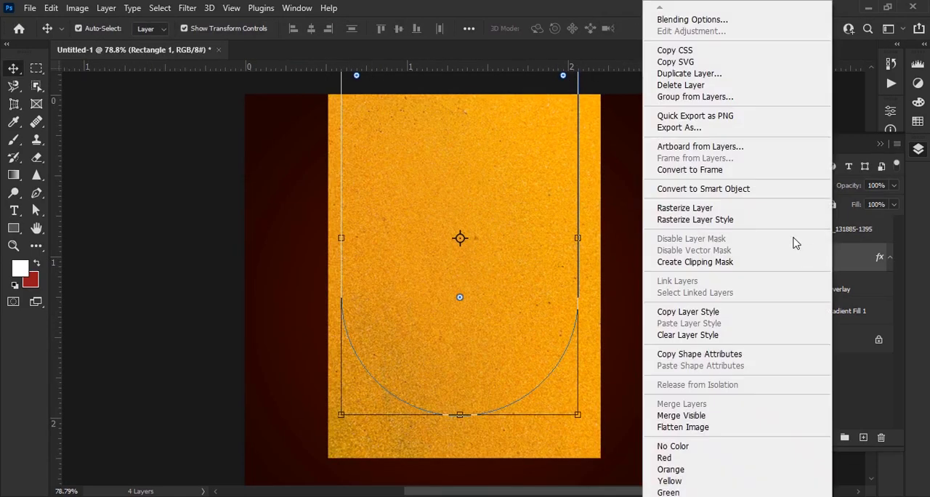
pyautogui.click(855, 260)
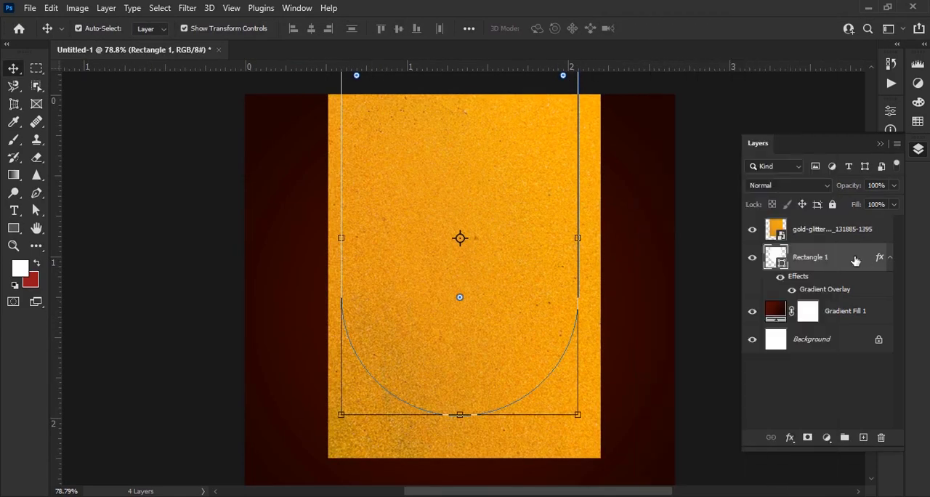
pyautogui.keyDown('ctrl'); pyautogui.click(776, 257); pyautogui.keyUp('ctrl')
pyautogui.click(824, 232)
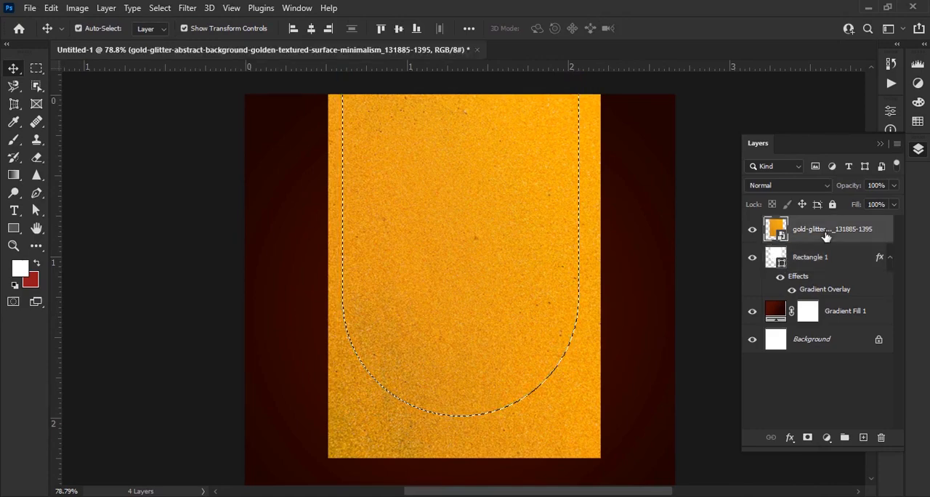
pyautogui.click(805, 438)
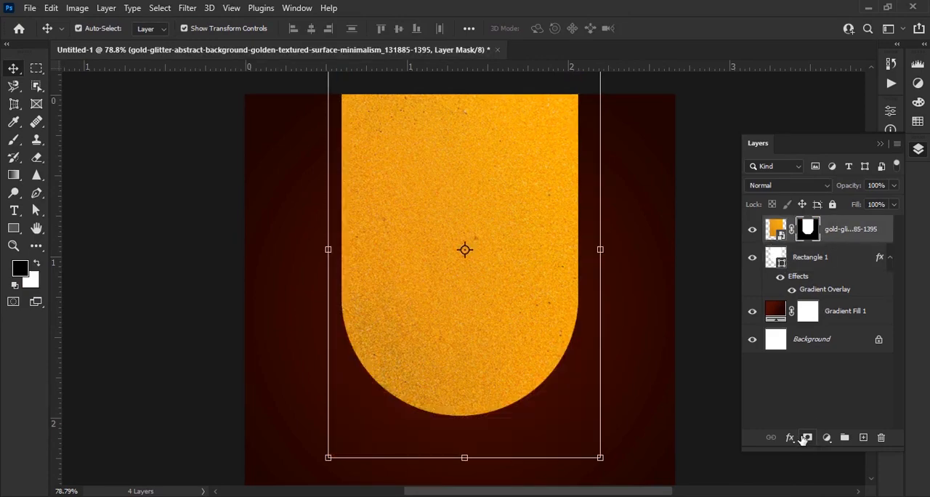
# Set the gold-glitter layer's blend mode to Soft Light
pyautogui.click(787, 191)
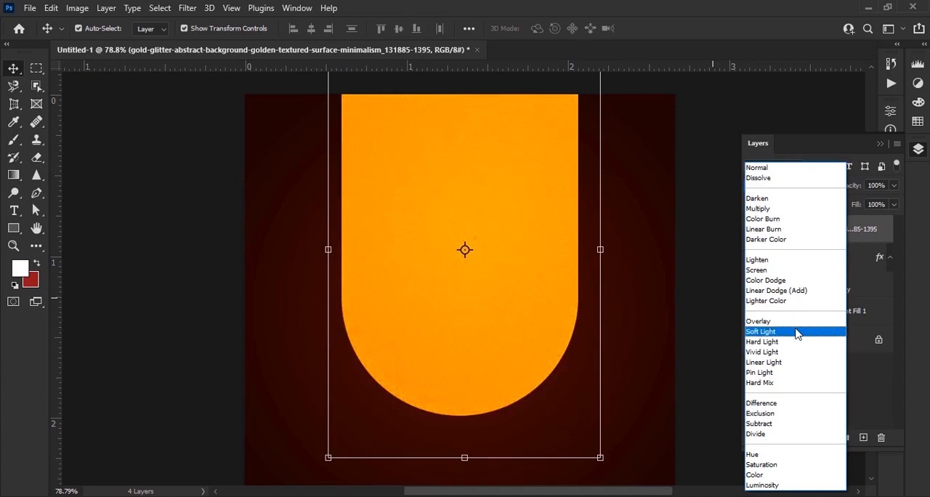
pyautogui.click(797, 327)
pyautogui.click(703, 301)
pyautogui.scroll(-2, 428, 170)
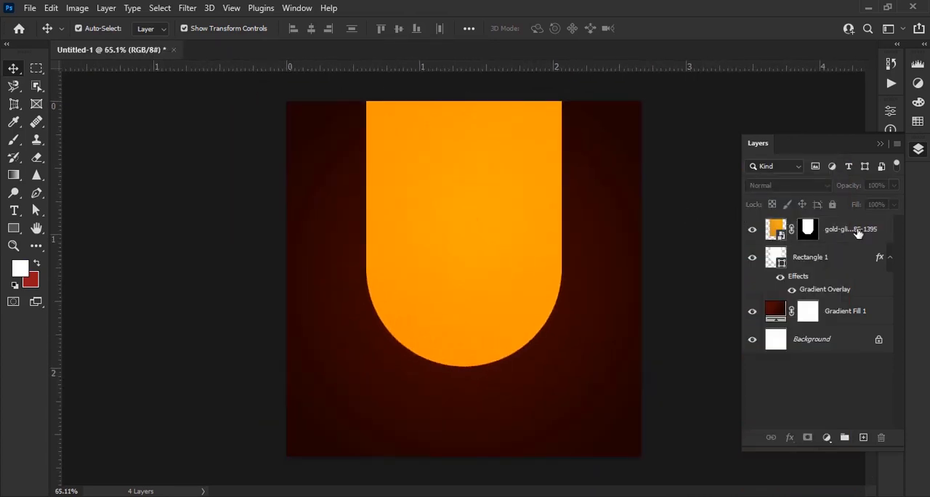
# Lock the gold-glitter, Rectangle 1 and Gradient Fill 1 layers together
pyautogui.click(859, 231)
pyautogui.keyDown('shift'); pyautogui.click(850, 279); pyautogui.keyUp('shift')
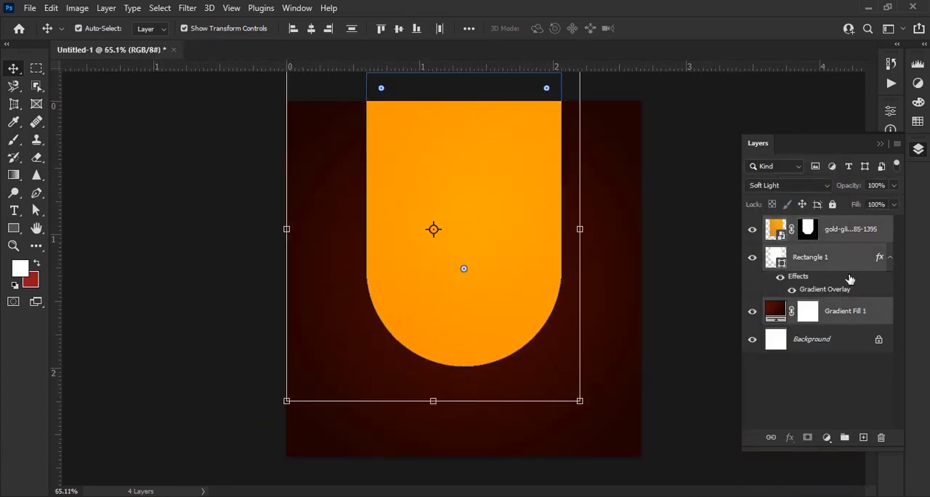
pyautogui.click(832, 204)
pyautogui.scroll(-1, 507, 301)
pyautogui.scroll(3, 482, 195)
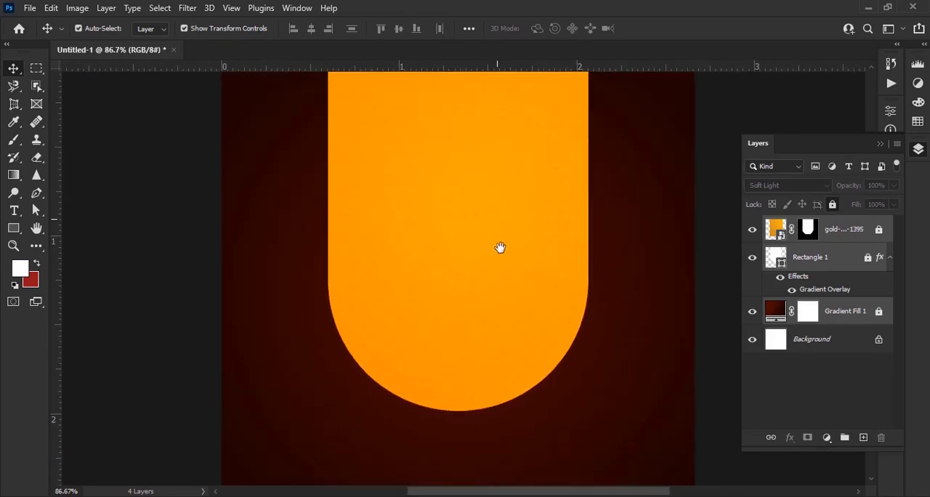
pyautogui.scroll(-1, 499, 247)
# Unlock Rectangle 1 and set its Gradient Overlay's end colour stop to darker orange d26800
pyautogui.click(868, 260)
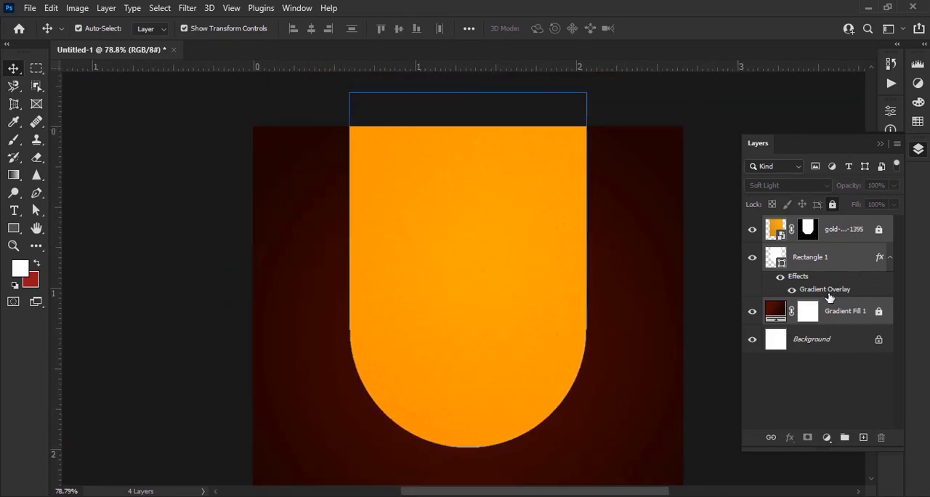
pyautogui.doubleClick(819, 290)
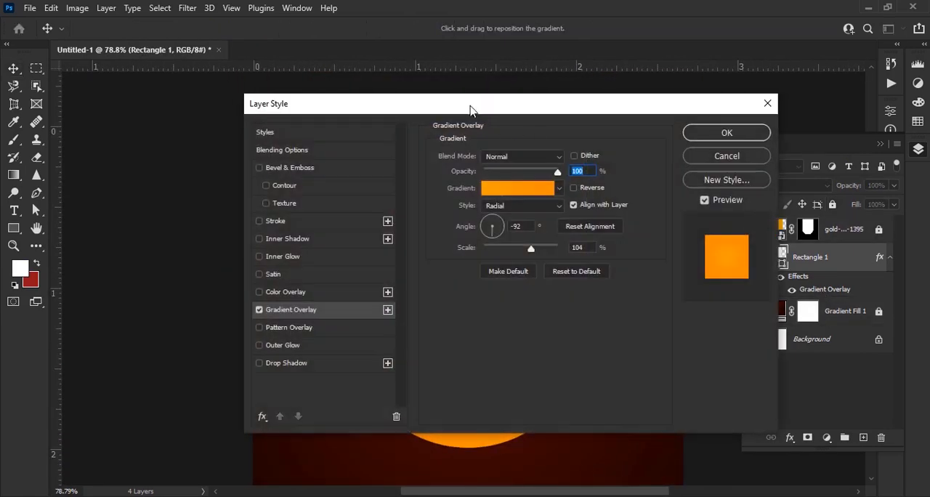
pyautogui.moveTo(474, 101); pyautogui.dragTo(761, 42)
pyautogui.click(793, 125)
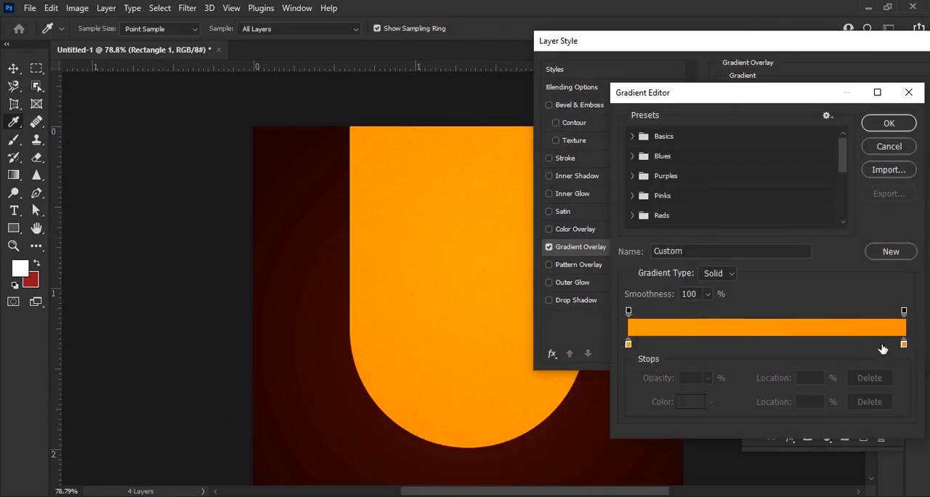
pyautogui.doubleClick(904, 345)
pyautogui.moveTo(762, 320); pyautogui.dragTo(761, 325)
pyautogui.moveTo(746, 189); pyautogui.dragTo(752, 195)
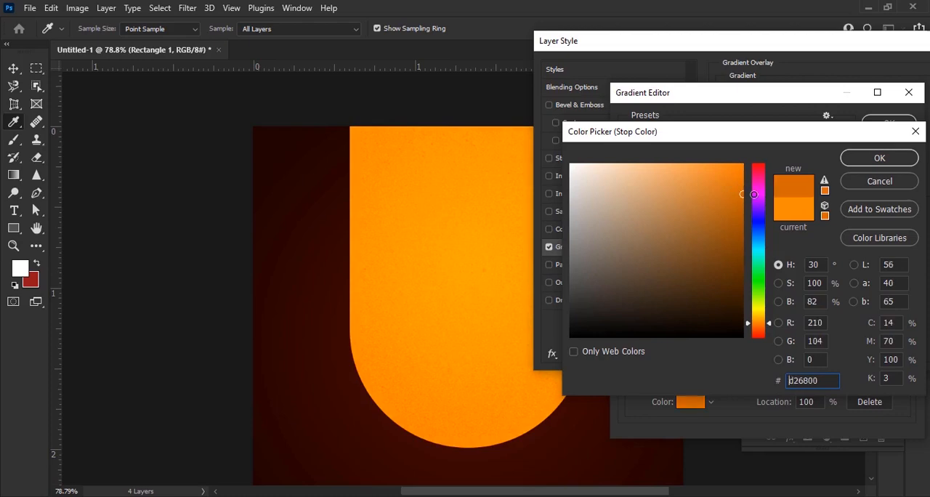
pyautogui.click(875, 163)
# Set the overlay gradient's start colour stop to a slightly darker orange and apply the gradient and layer style
pyautogui.doubleClick(628, 344)
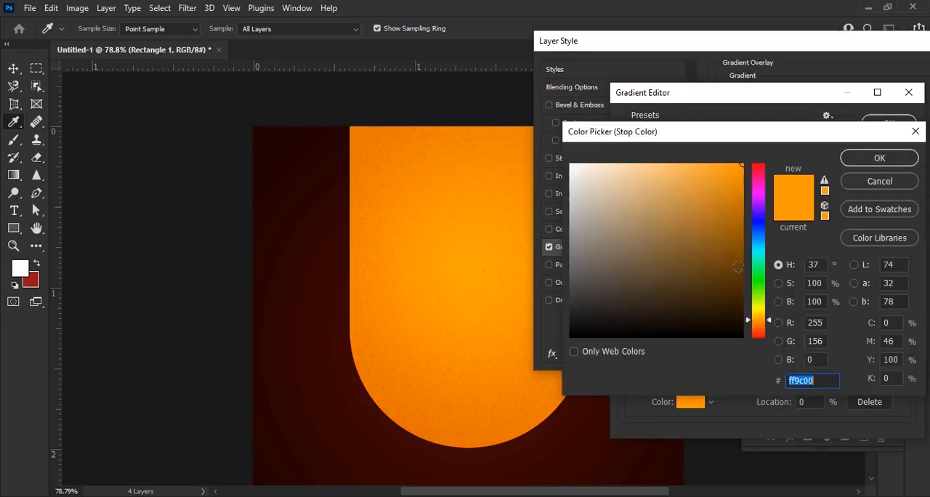
pyautogui.moveTo(738, 191); pyautogui.dragTo(752, 187)
pyautogui.click(866, 161)
pyautogui.click(871, 122)
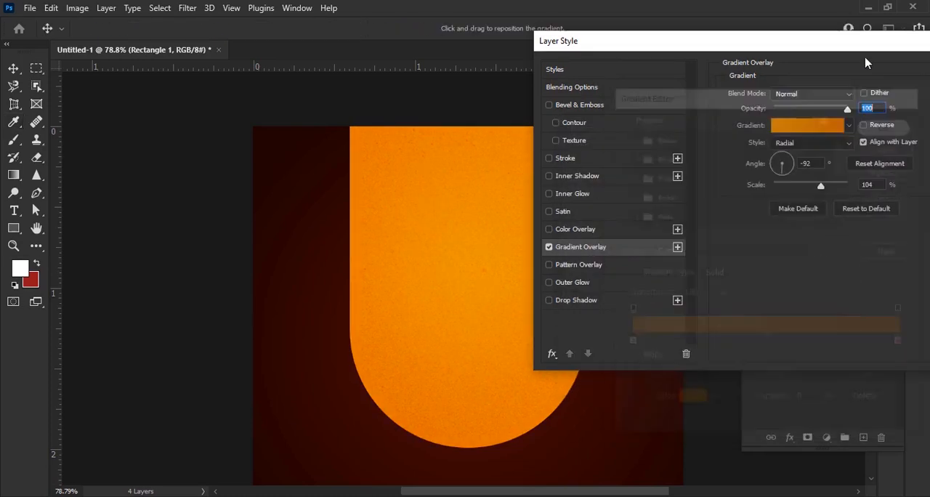
pyautogui.moveTo(864, 42); pyautogui.dragTo(648, 92)
pyautogui.click(772, 121)
# Lock the Rectangle 1 layer again and deselect it
pyautogui.scroll(-2, 393, 269)
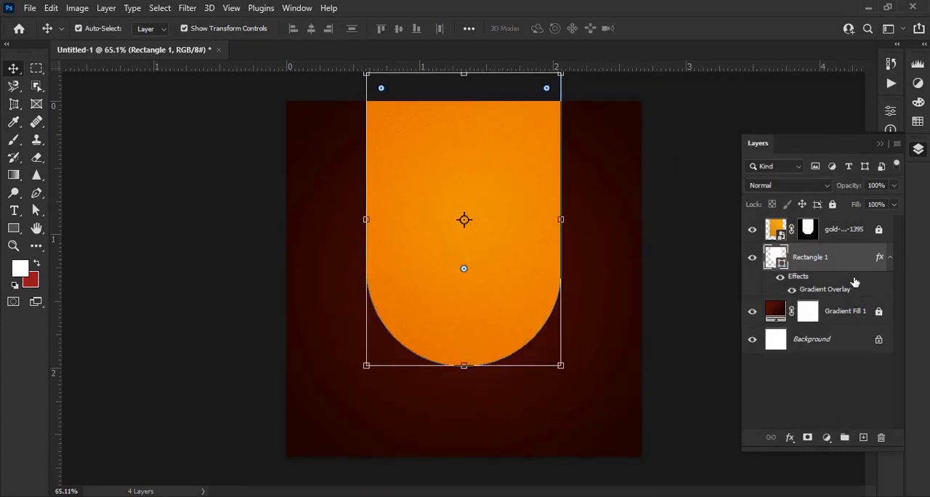
pyautogui.click(832, 206)
pyautogui.click(496, 279)
# Draw a white rectangle about 844 by 145 px across the lower edge of the canvas
pyautogui.scroll(-1, 509, 313)
pyautogui.scroll(1, 496, 222)
pyautogui.scroll(4, 477, 392)
pyautogui.moveTo(478, 386); pyautogui.dragTo(466, 264)
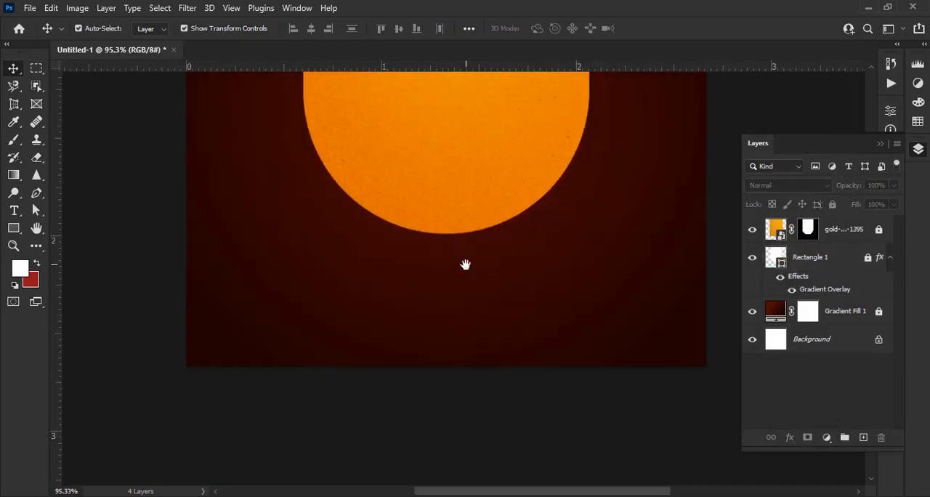
pyautogui.click(15, 228)
pyautogui.moveTo(166, 317); pyautogui.dragTo(715, 410)
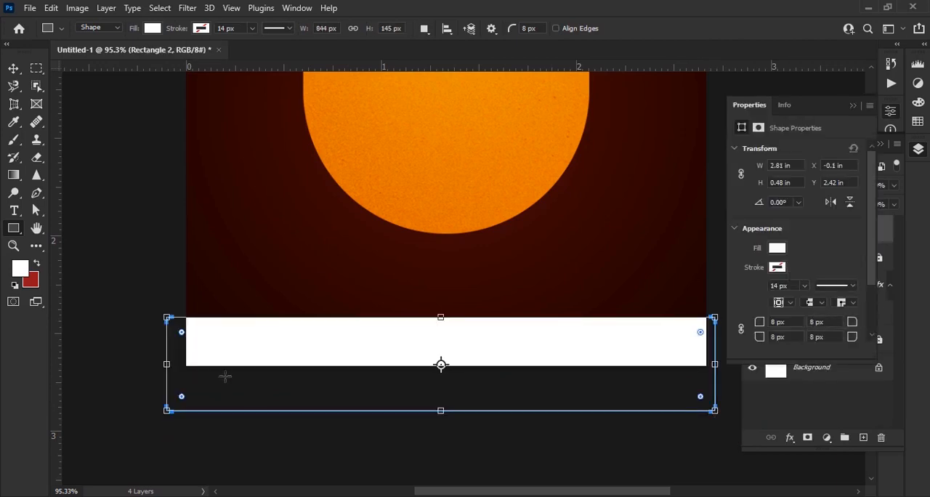
# Fit the white rectangle to the canvas's width and lower edge at 2.67 in wide and 0.3 in high
pyautogui.moveTo(167, 363); pyautogui.dragTo(187, 363)
pyautogui.moveTo(715, 363); pyautogui.dragTo(705, 363)
pyautogui.moveTo(445, 412); pyautogui.dragTo(446, 364)
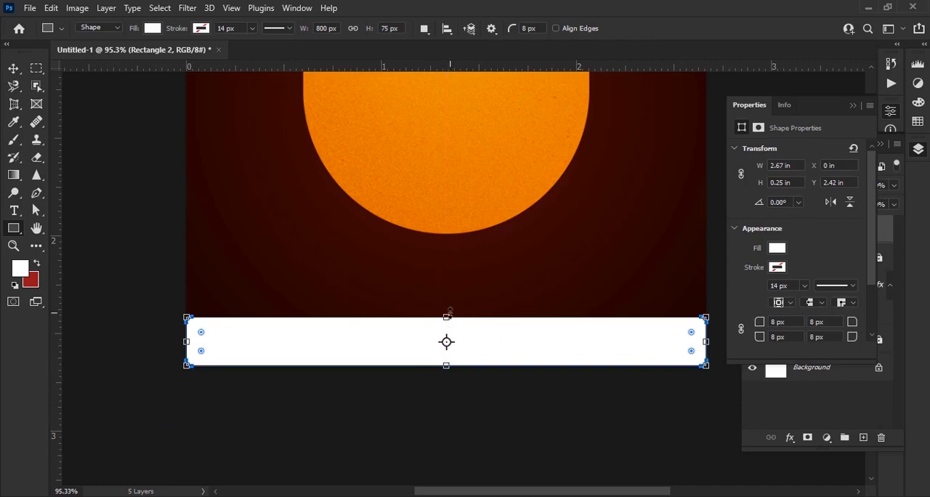
pyautogui.moveTo(448, 318); pyautogui.dragTo(450, 304)
pyautogui.click(13, 69)
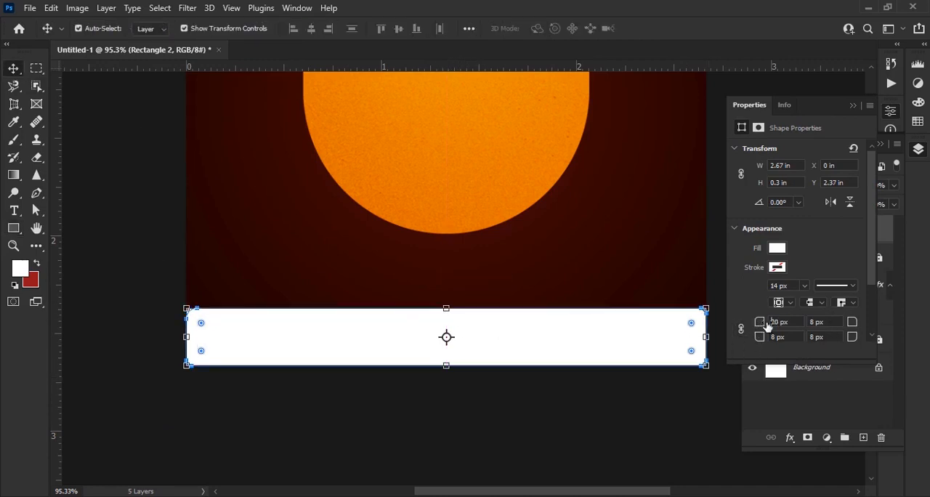
# Round the white bar's upper-left corner to 46 px and its upper-right corner to a similar radius
pyautogui.moveTo(768, 327); pyautogui.dragTo(784, 326)
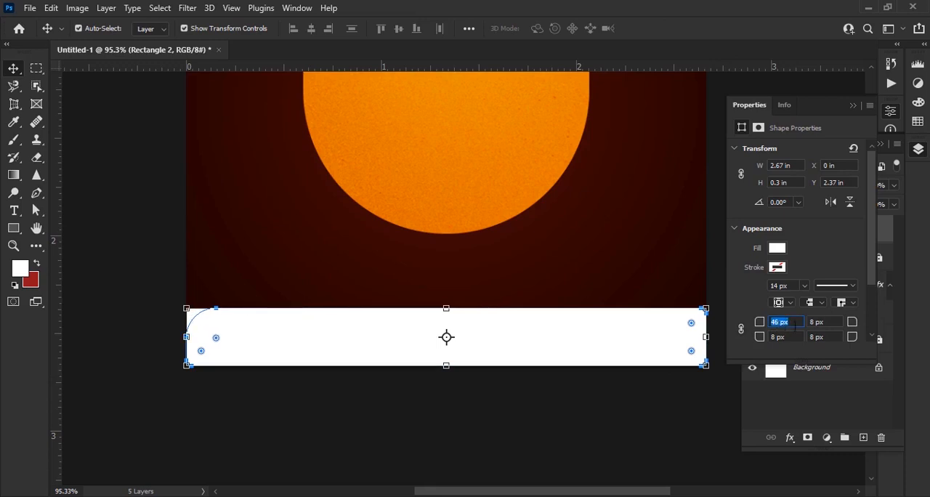
pyautogui.moveTo(848, 324); pyautogui.dragTo(886, 327)
pyautogui.click(618, 409)
pyautogui.scroll(-5, 537, 313)
pyautogui.scroll(5, 487, 413)
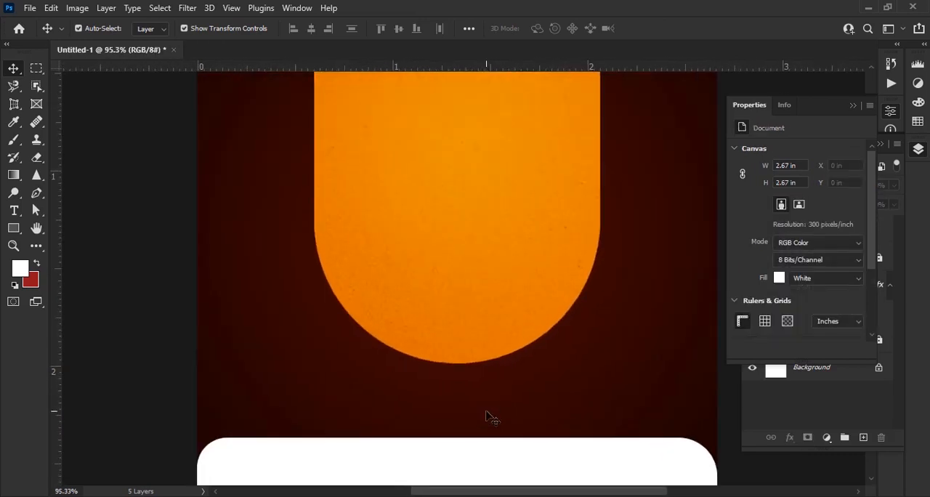
pyautogui.moveTo(487, 414); pyautogui.dragTo(481, 334)
# Copy the Gradient Overlay effect from Rectangle 1 onto the Rectangle 2 bar
pyautogui.click(854, 107)
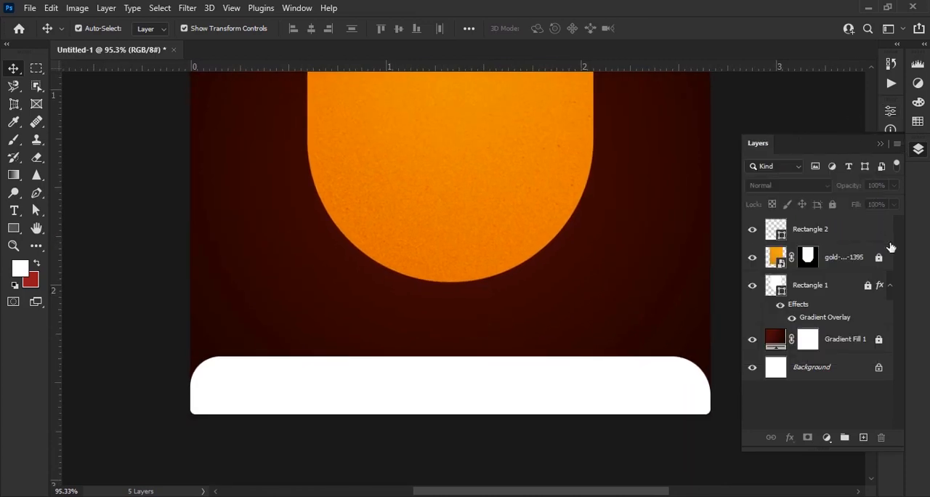
pyautogui.click(879, 289)
pyautogui.moveTo(881, 289); pyautogui.dragTo(838, 243)
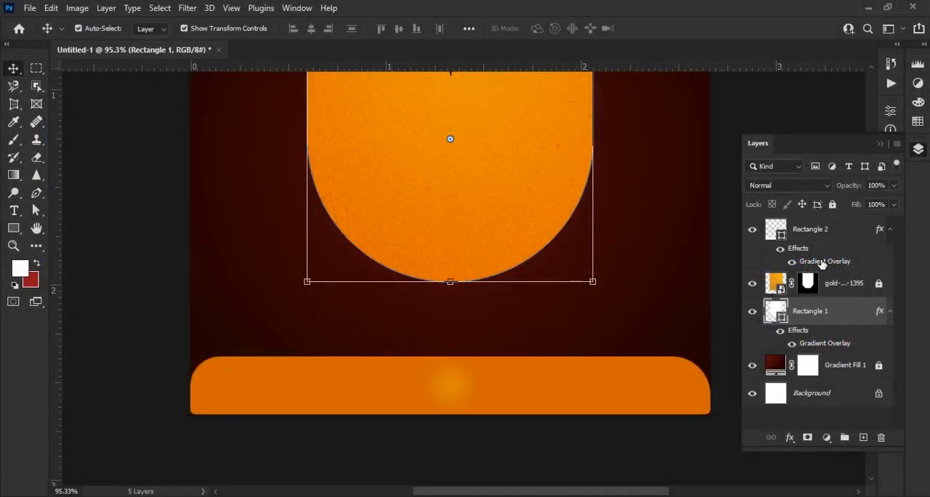
# Set the scale of the Rectangle 2 bar's Gradient Overlay to 150%
pyautogui.doubleClick(823, 262)
pyautogui.moveTo(518, 96); pyautogui.dragTo(759, 72)
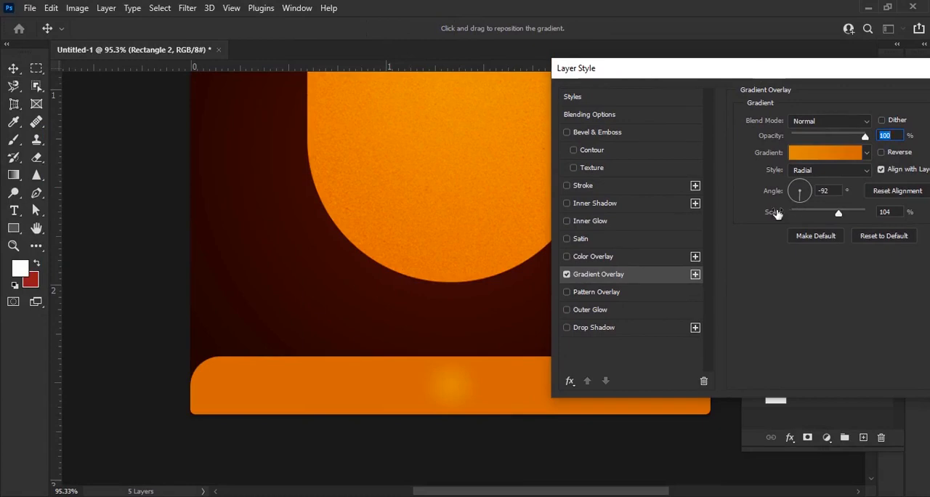
pyautogui.click(834, 154)
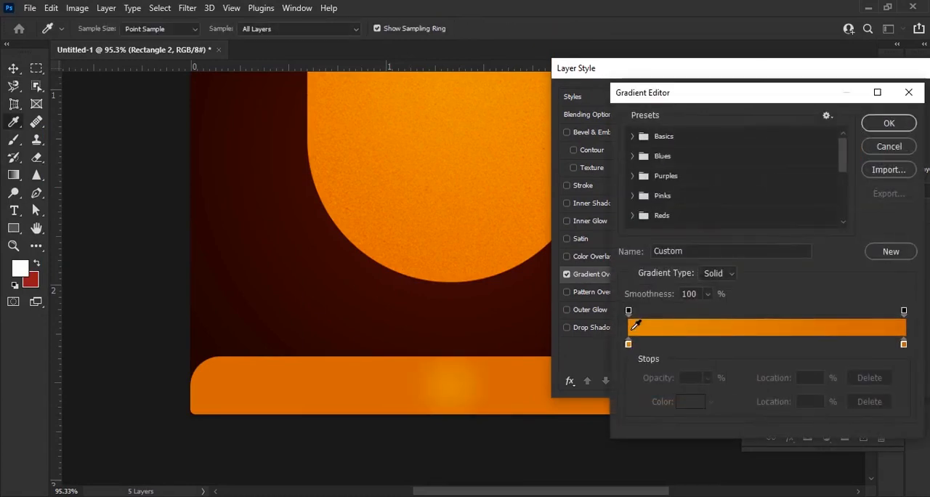
pyautogui.click(628, 344)
pyautogui.moveTo(767, 342); pyautogui.dragTo(791, 342)
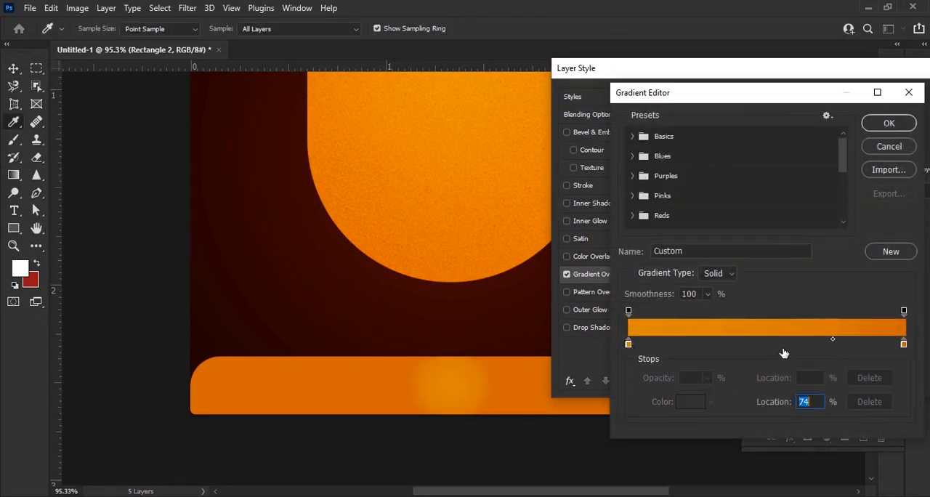
pyautogui.click(638, 345)
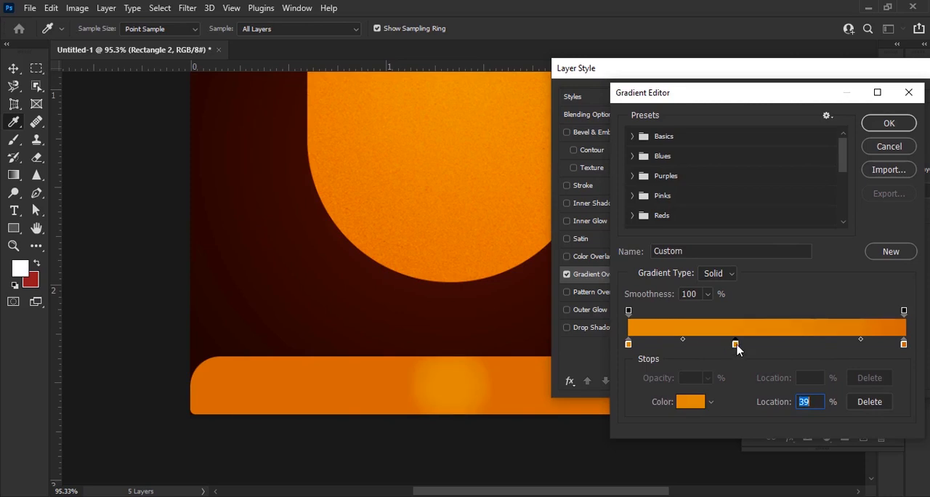
pyautogui.click(874, 403)
pyautogui.click(888, 147)
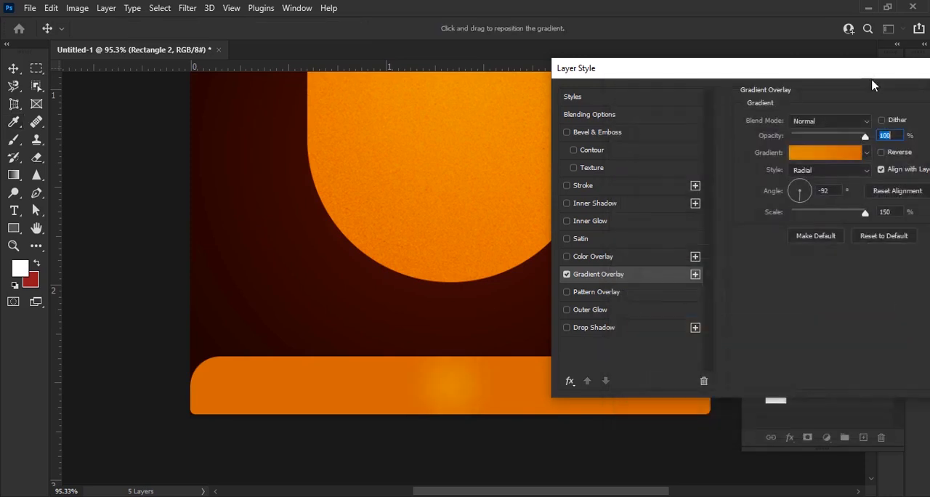
# Apply the Gradient Overlay settings to the Rectangle 2 bar
pyautogui.click(822, 125)
pyautogui.press('v')
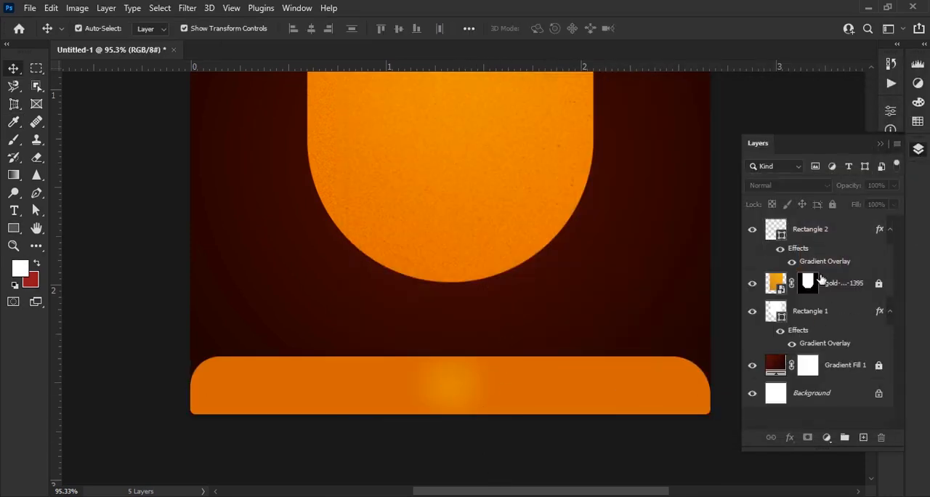
# Load the Rectangle 2 bar's outline as a selection and create a new layer above it
pyautogui.click(813, 242)
pyautogui.hotkey('ctrl', '+')
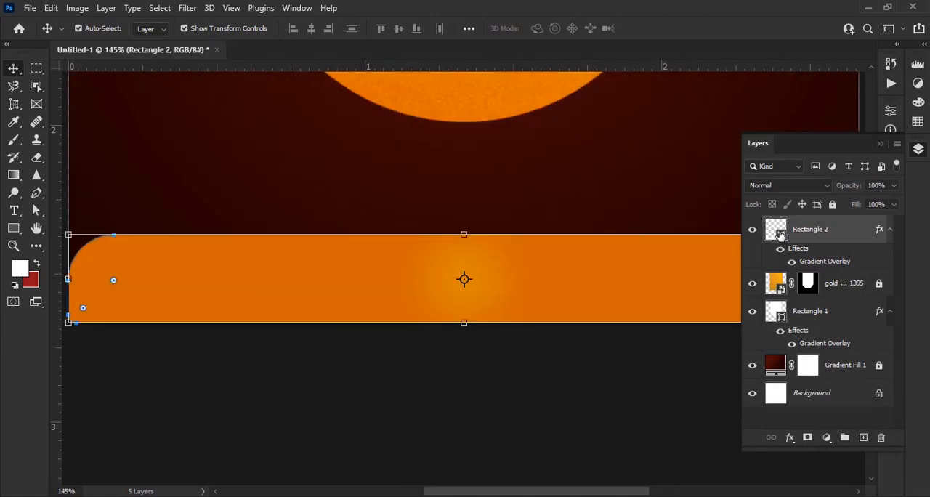
pyautogui.keyDown('ctrl'); pyautogui.click(775, 230); pyautogui.keyUp('ctrl')
pyautogui.click(863, 437)
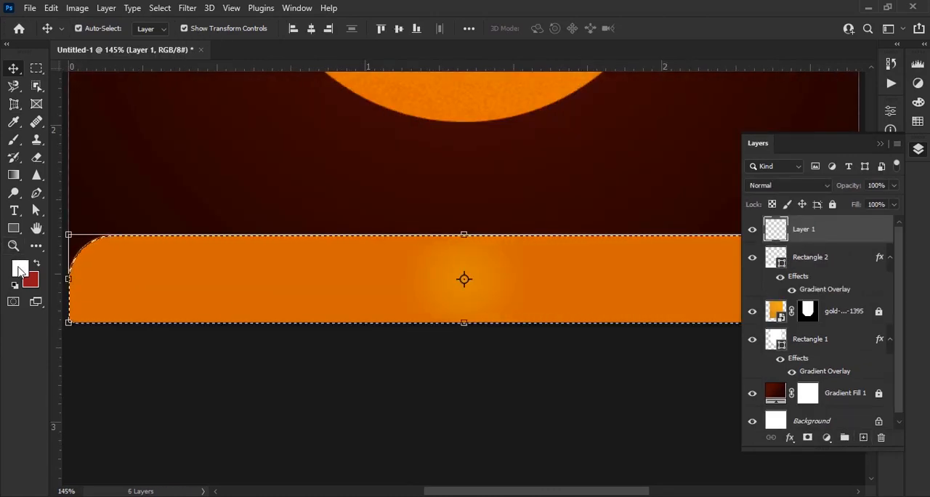
# Set the foreground colour to the lighter orange sampled from the glow at the bar's centre
pyautogui.click(20, 270)
pyautogui.click(482, 273)
pyautogui.click(867, 162)
# Paint a soft glow at the bar's centre on Layer 1 with a 600 px brush at 65% opacity
pyautogui.press('b')
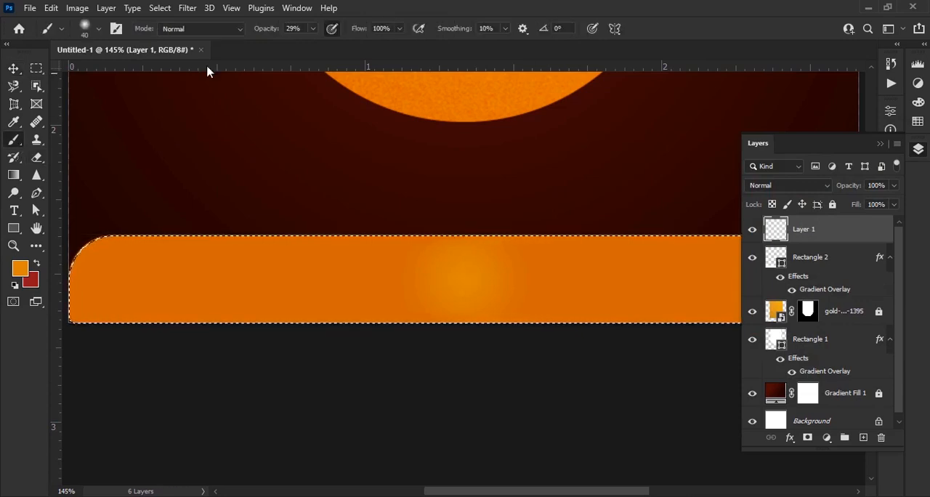
pyautogui.press('6')
pyautogui.press('5')
pyautogui.press(']')
pyautogui.press(']')
pyautogui.press(']')
pyautogui.press(']')
pyautogui.press(']')
pyautogui.press(']')
pyautogui.press(']')
pyautogui.press(']')
pyautogui.press(']')
pyautogui.press(']')
pyautogui.press(']')
pyautogui.press(']')
pyautogui.press(']')
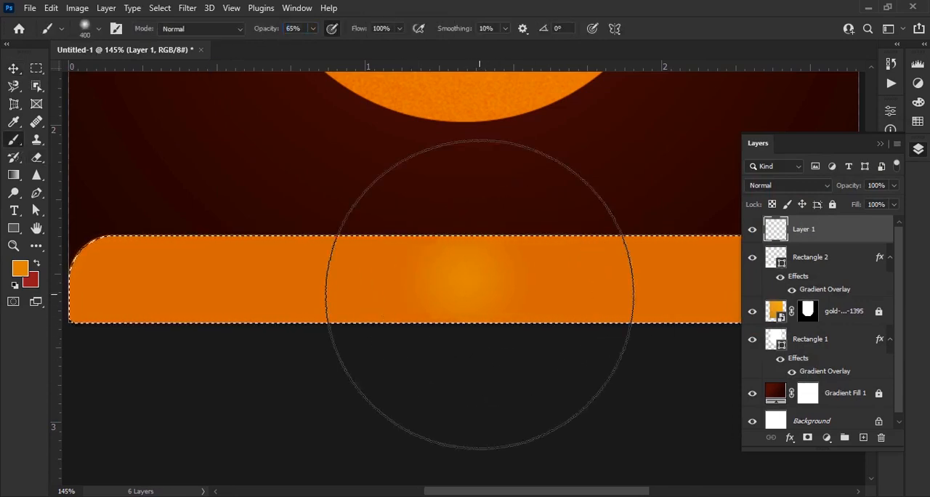
pyautogui.press(']')
pyautogui.press(']')
pyautogui.click(480, 295)
pyautogui.click(482, 293)
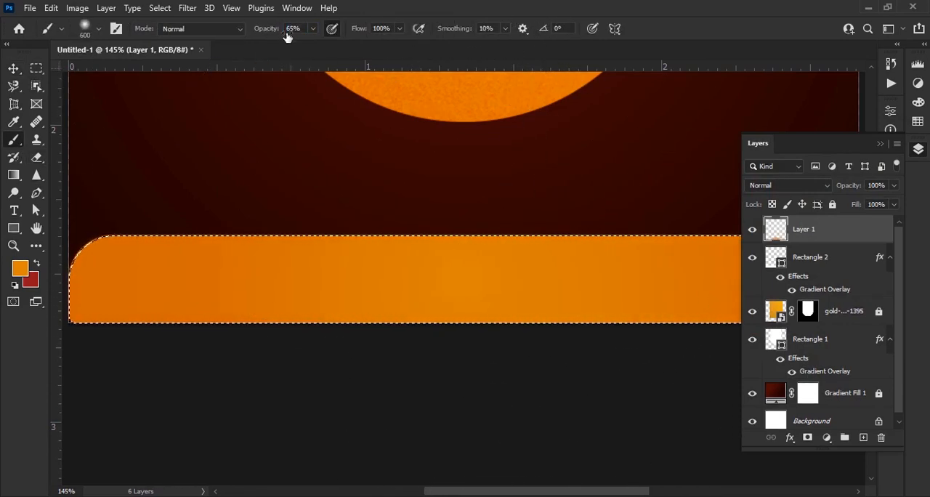
# Strengthen the glow across the middle of the bar with a 400 px brush at 95% opacity and clear the selection
pyautogui.press('9')
pyautogui.press('5')
pyautogui.press('[')
pyautogui.press('[')
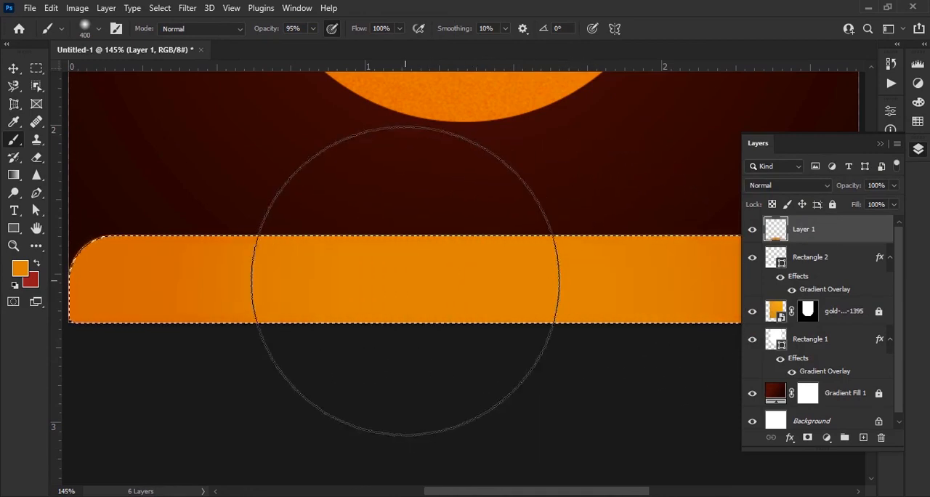
pyautogui.hotkey('ctrl', '0')
pyautogui.hotkey('ctrl', 'd')
pyautogui.press('v')
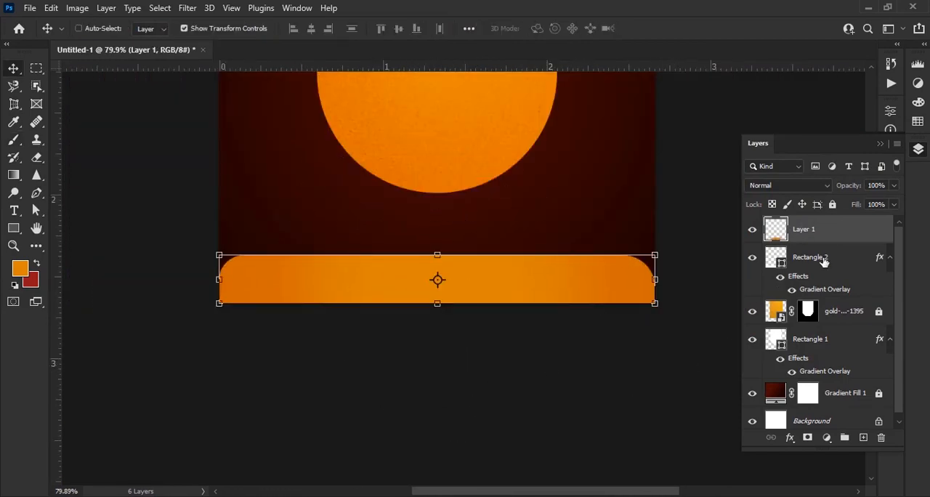
# Unlock the glitter texture layer and place a duplicate at the top of the layer stack, positioned over the bottom bar
pyautogui.keyDown('ctrl'); pyautogui.click(823, 260); pyautogui.keyUp('ctrl')
pyautogui.click(853, 313)
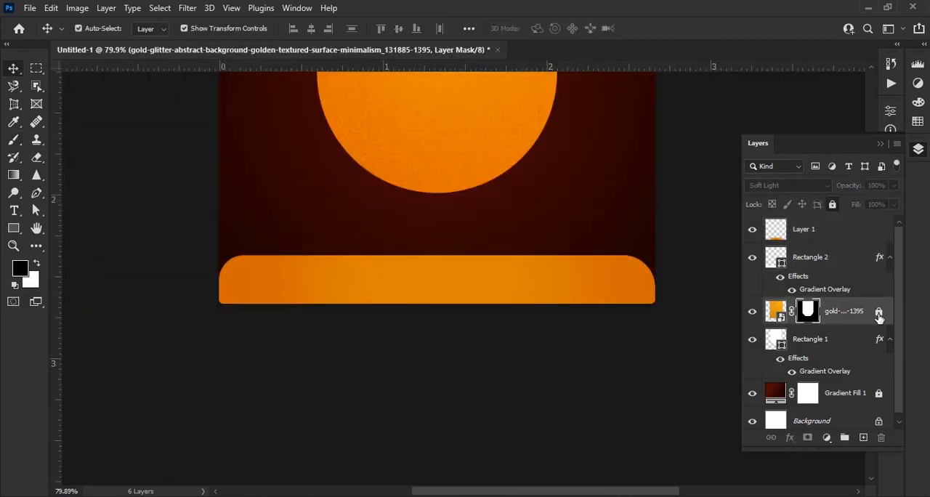
pyautogui.click(879, 313)
pyautogui.moveTo(858, 319); pyautogui.dragTo(816, 215)
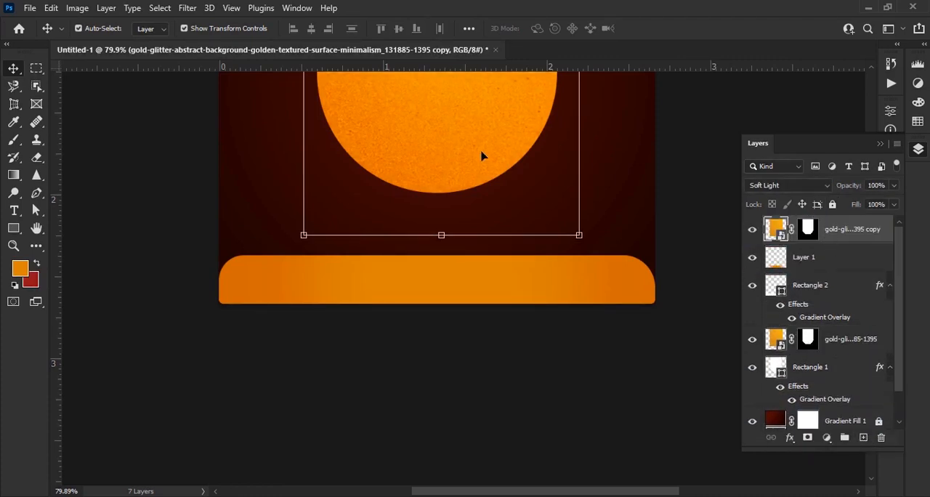
pyautogui.moveTo(480, 156); pyautogui.dragTo(444, 376)
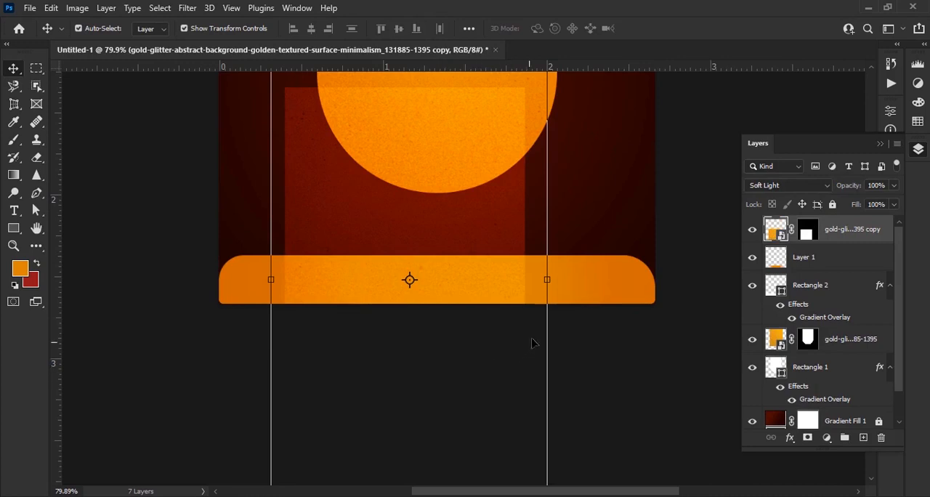
# Rotate the glitter texture copy to -90° and stretch it to 126.84% height so it covers the full width of the bar
pyautogui.hotkey('ctrl', 't')
pyautogui.rightClick(494, 284)
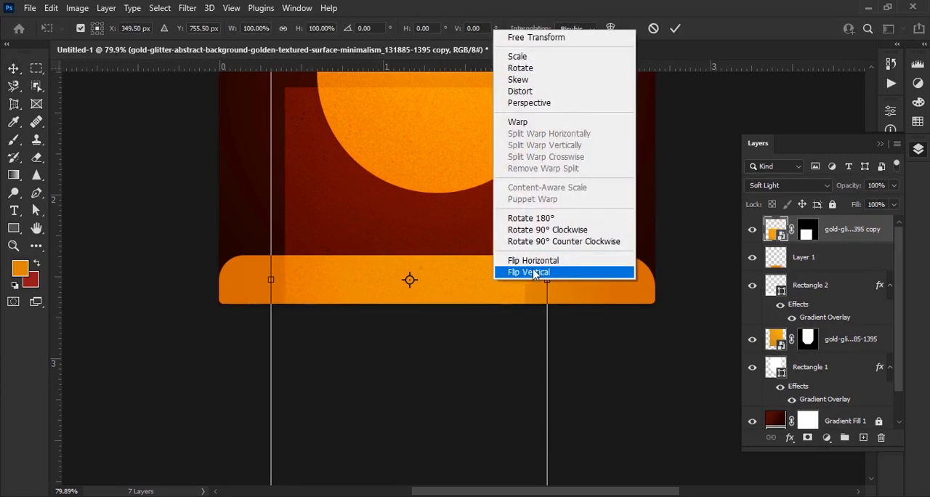
pyautogui.click(559, 217)
pyautogui.rightClick(484, 273)
pyautogui.click(509, 216)
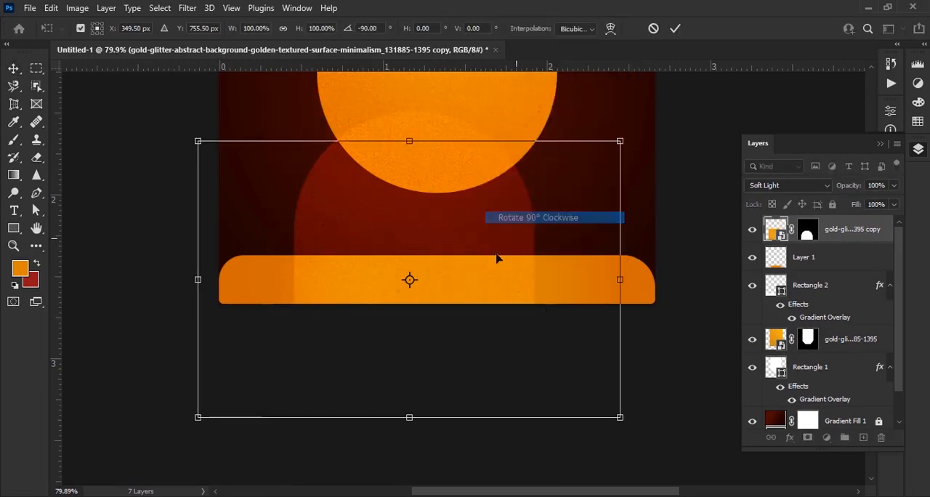
pyautogui.moveTo(506, 276); pyautogui.dragTo(571, 293)
pyautogui.moveTo(271, 309); pyautogui.dragTo(191, 305)
pyautogui.moveTo(691, 304); pyautogui.dragTo(725, 303)
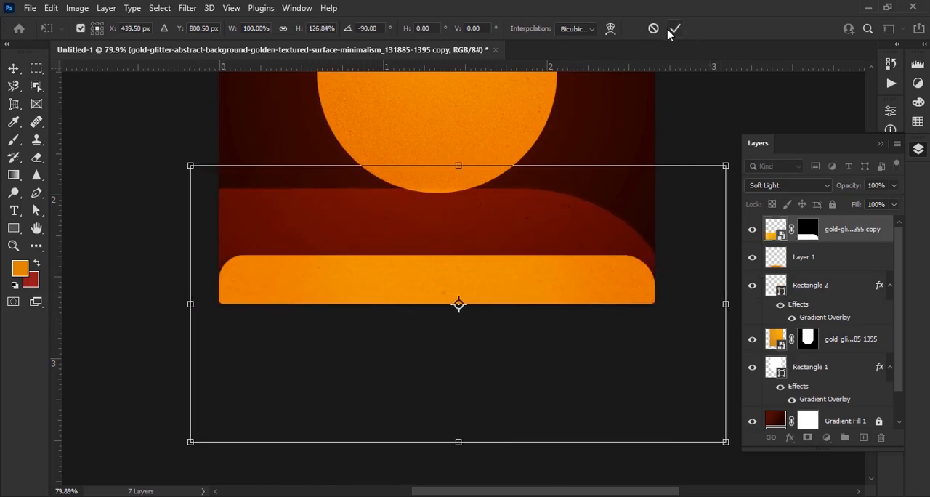
pyautogui.click(675, 28)
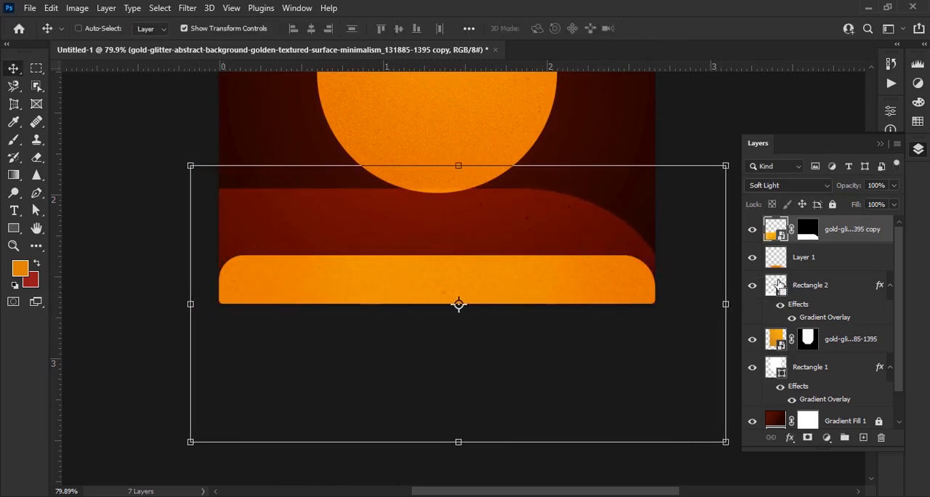
# Try to mask the glitter texture copy with the Rectangle 2 bar's outline
pyautogui.keyDown('ctrl'); pyautogui.click(776, 284); pyautogui.keyUp('ctrl')
pyautogui.click(808, 438)
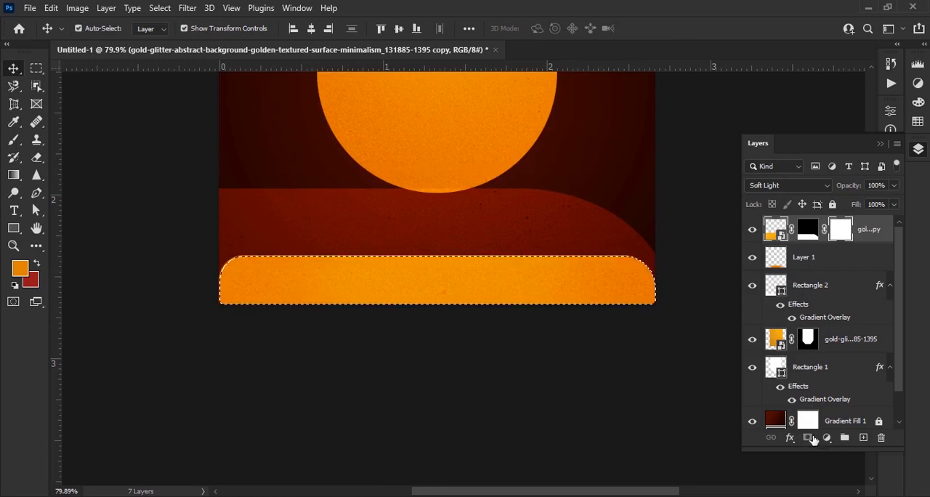
pyautogui.hotkey('ctrl', 'z')
# Convert Layer 1 and the Rectangle 2 bar together into one smart object
pyautogui.click(823, 263)
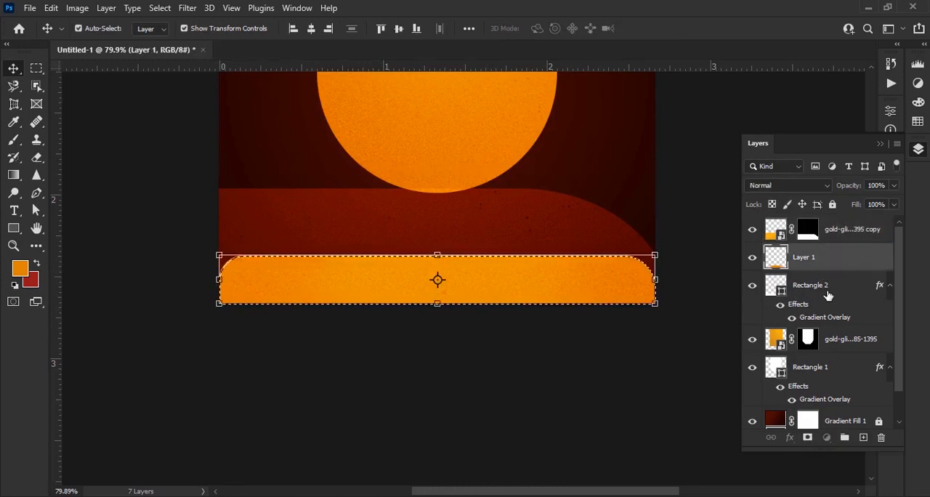
pyautogui.rightClick(828, 295)
pyautogui.click(716, 196)
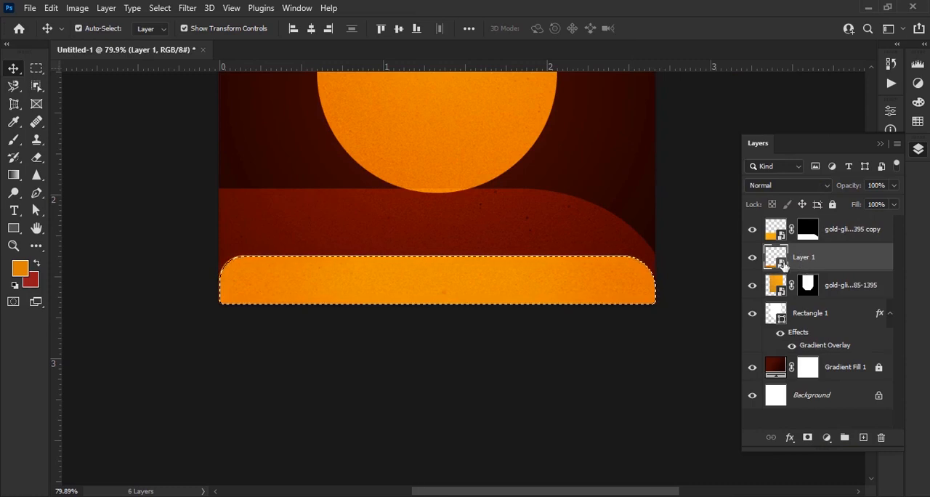
# Clip the glitter texture copy to the Layer 1 bar with a clipping mask and clear the selection
pyautogui.click(836, 231)
pyautogui.rightClick(831, 233)
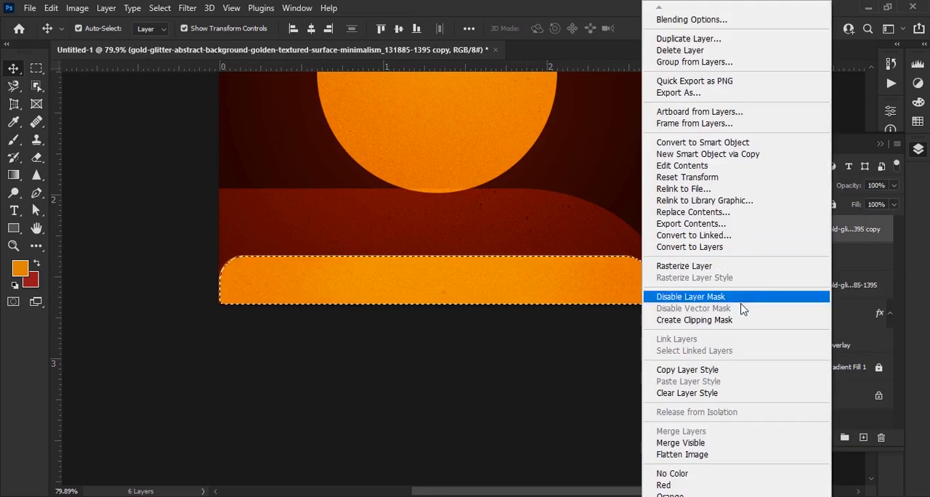
pyautogui.click(735, 320)
pyautogui.scroll(-4, 515, 314)
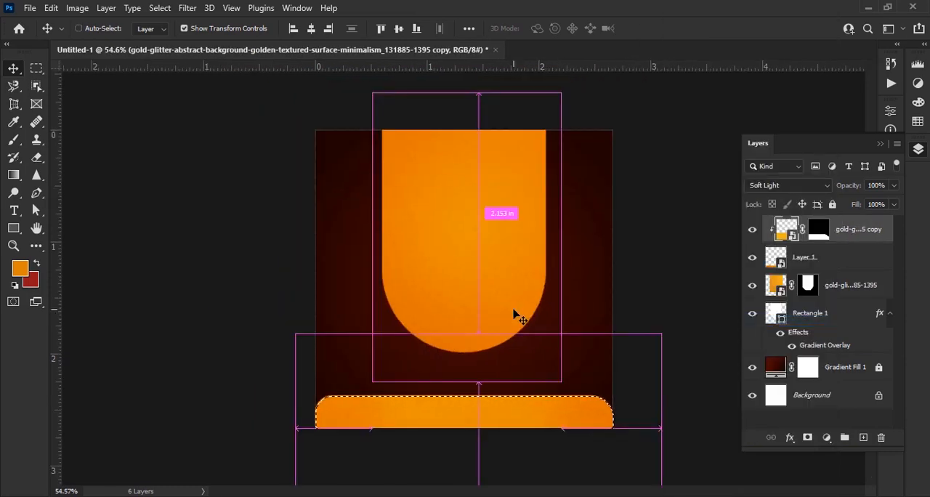
pyautogui.hotkey('ctrl', 'd')
pyautogui.click(672, 272)
# Change the first colour stop of the Gradient Fill 1 background to 650c00 and apply the gradient
pyautogui.scroll(-1, 507, 316)
pyautogui.scroll(3, 549, 376)
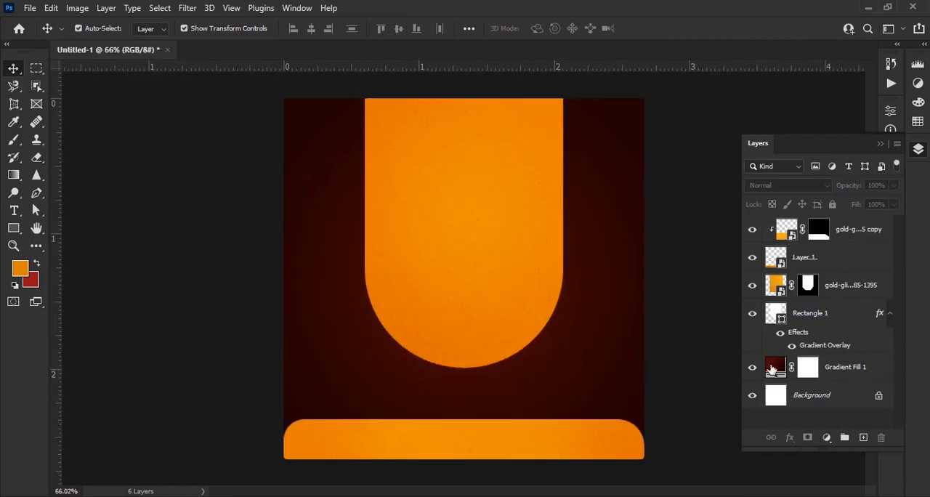
pyautogui.doubleClick(771, 369)
pyautogui.click(762, 188)
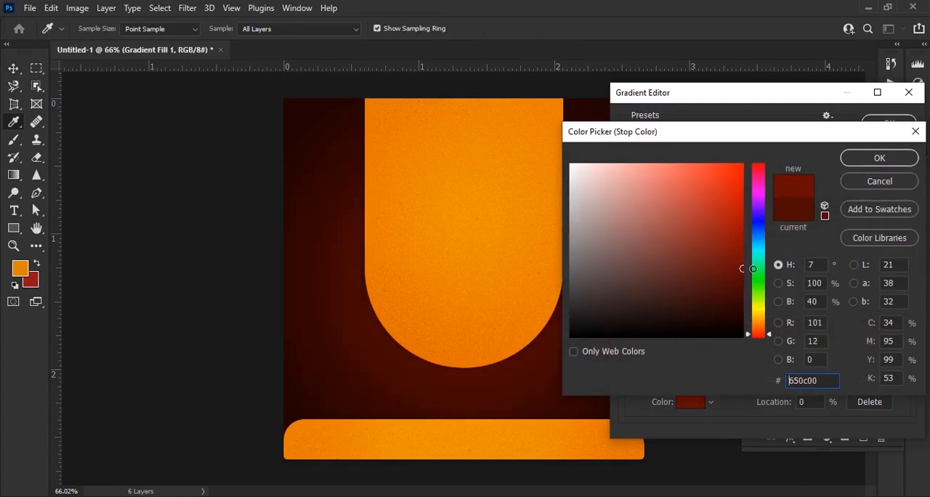
pyautogui.click(879, 158)
pyautogui.click(887, 123)
pyautogui.click(882, 181)
# Place the gold-glitter texture image above Gradient Fill 1 and enlarge it to cover the whole canvas
pyautogui.hotkey('alt', 'Tab')
pyautogui.moveTo(378, 109); pyautogui.dragTo(488, 349)
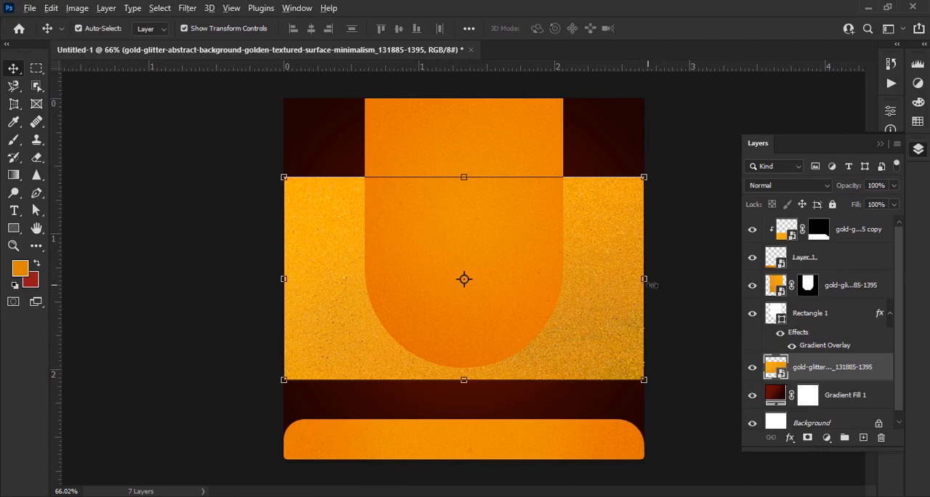
pyautogui.moveTo(645, 278); pyautogui.dragTo(765, 278)
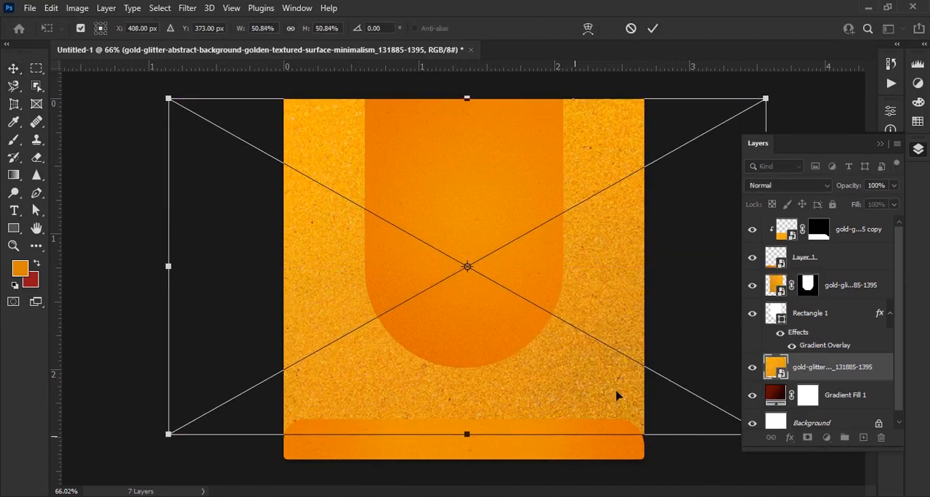
pyautogui.moveTo(476, 435); pyautogui.dragTo(467, 458)
pyautogui.click(653, 28)
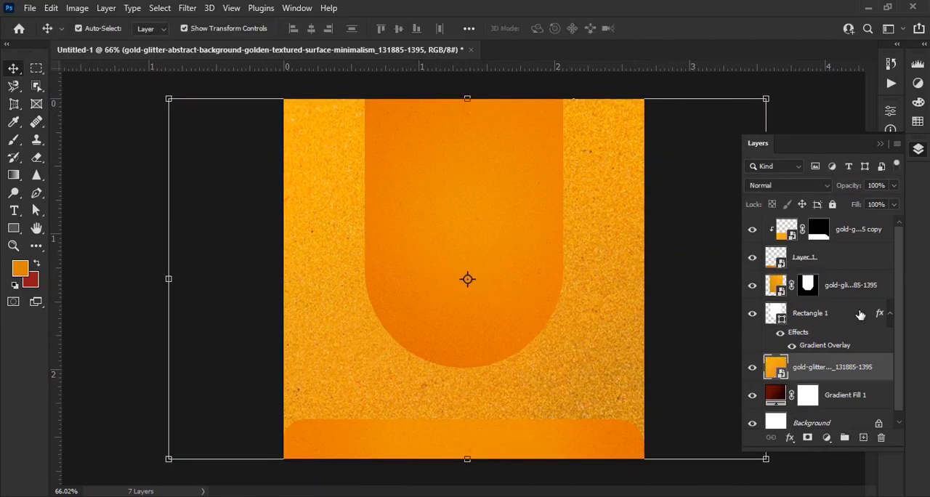
# Blend the background glitter texture with Overlay mode at about 54% opacity and compare it hidden and shown
pyautogui.click(801, 187)
pyautogui.click(772, 320)
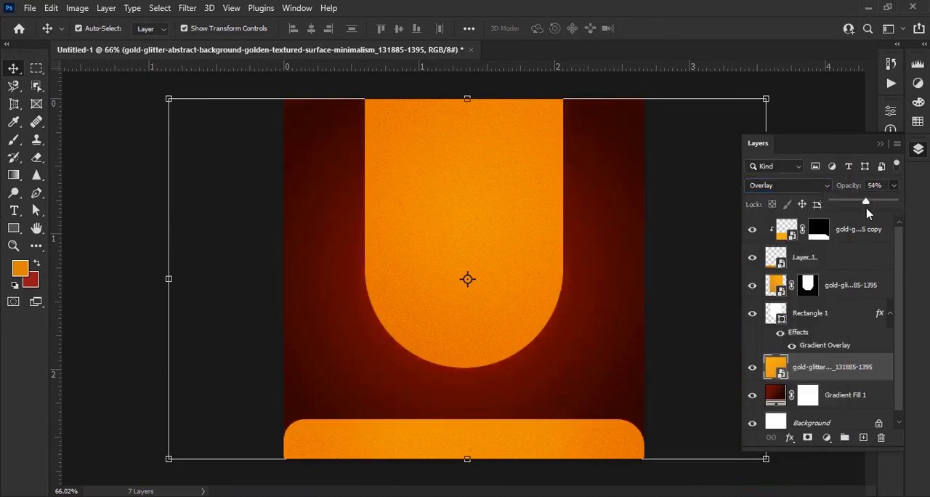
pyautogui.click(752, 370)
pyautogui.click(753, 371)
# Unlock the Background layer and group all the layers together
pyautogui.click(865, 231)
pyautogui.keyDown('shift'); pyautogui.click(860, 397); pyautogui.keyUp('shift')
pyautogui.click(879, 423)
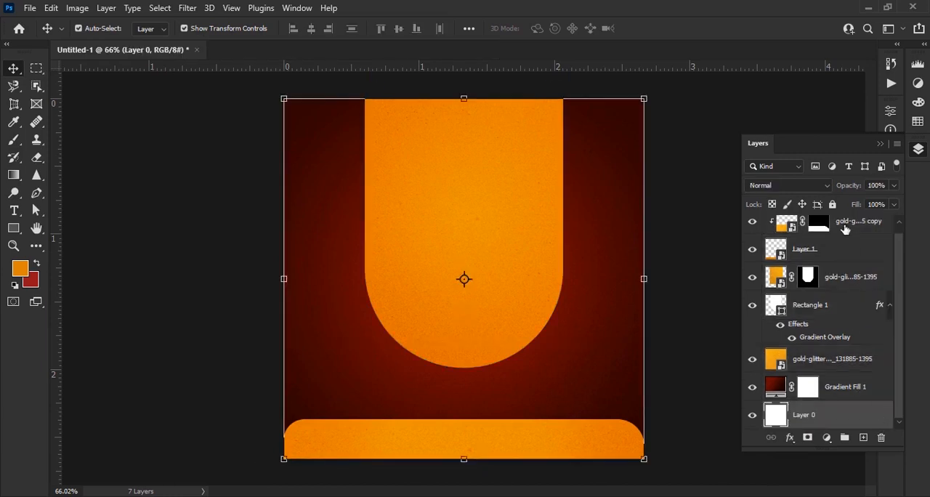
pyautogui.keyDown('shift'); pyautogui.click(850, 237); pyautogui.keyUp('shift')
pyautogui.hotkey('ctrl', 'g')
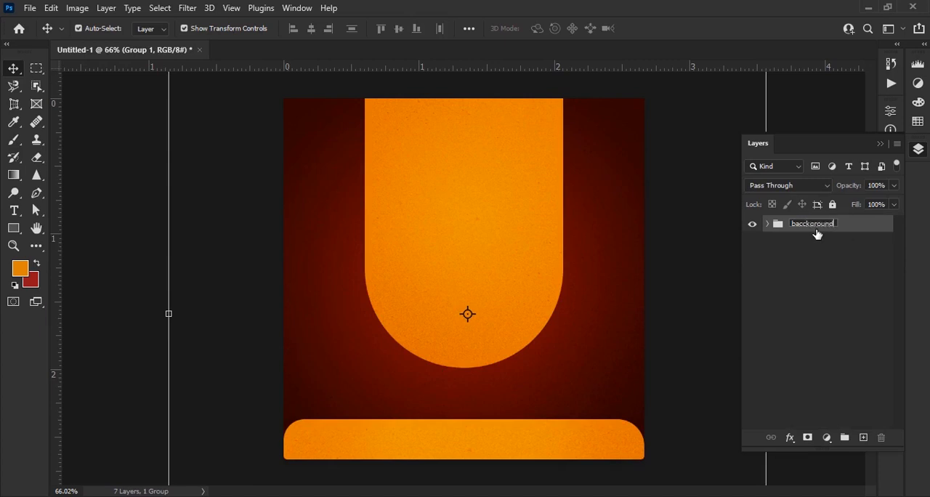
# Name the new group "bacckground" and lock it
pyautogui.press('Return')
pyautogui.click(832, 204)
pyautogui.hotkey('ctrl', ';')
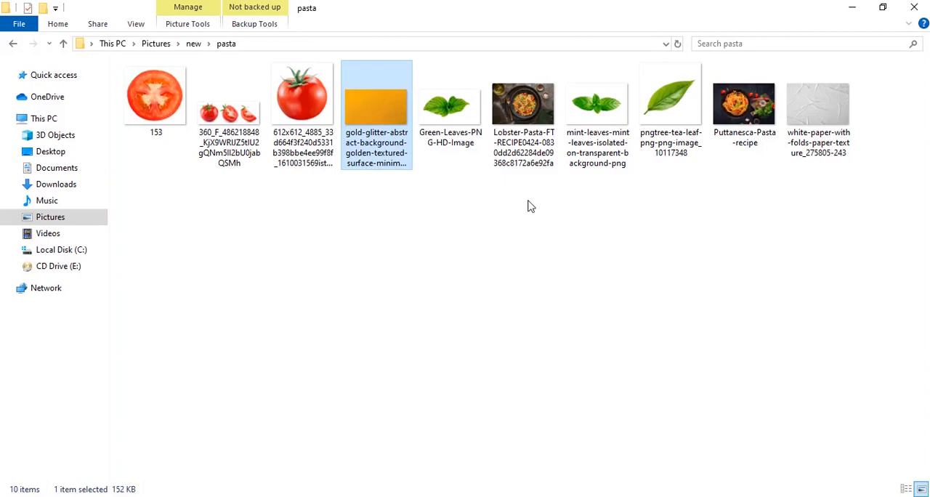
# Place the Puttanesca-Pasta-recipe photo from the pasta folder into the design and hide its layer
pyautogui.moveTo(742, 109); pyautogui.dragTo(505, 257)
pyautogui.scroll(5, 455, 298)
pyautogui.scroll(-3, 456, 299)
pyautogui.scroll(-1, 455, 299)
pyautogui.click(752, 229)
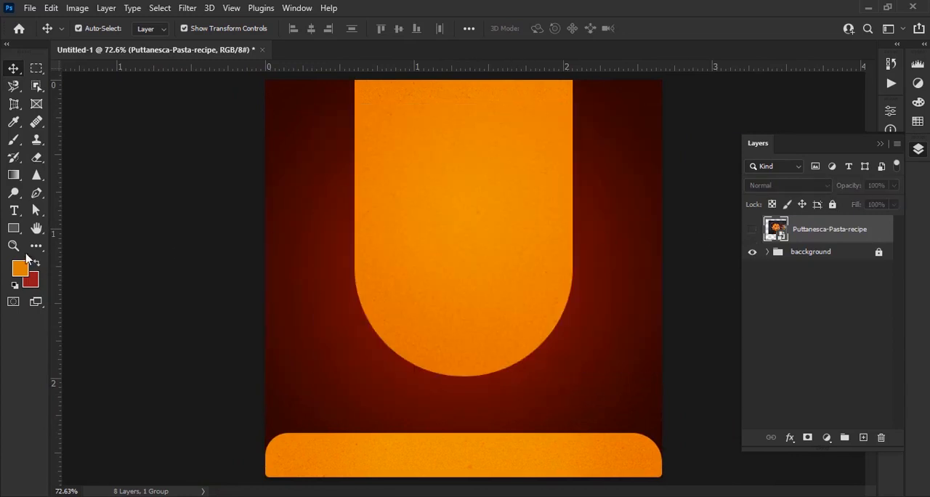
# Switch to the Ellipse shape tool and set its fill to white
pyautogui.rightClick(14, 227)
pyautogui.click(58, 242)
pyautogui.click(152, 28)
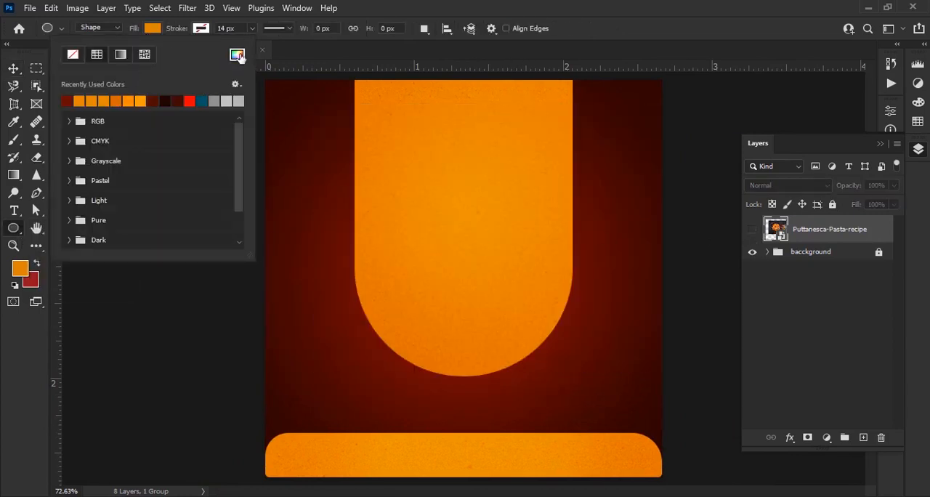
pyautogui.click(238, 56)
pyautogui.moveTo(624, 196); pyautogui.dragTo(568, 160)
pyautogui.click(894, 156)
pyautogui.click(154, 28)
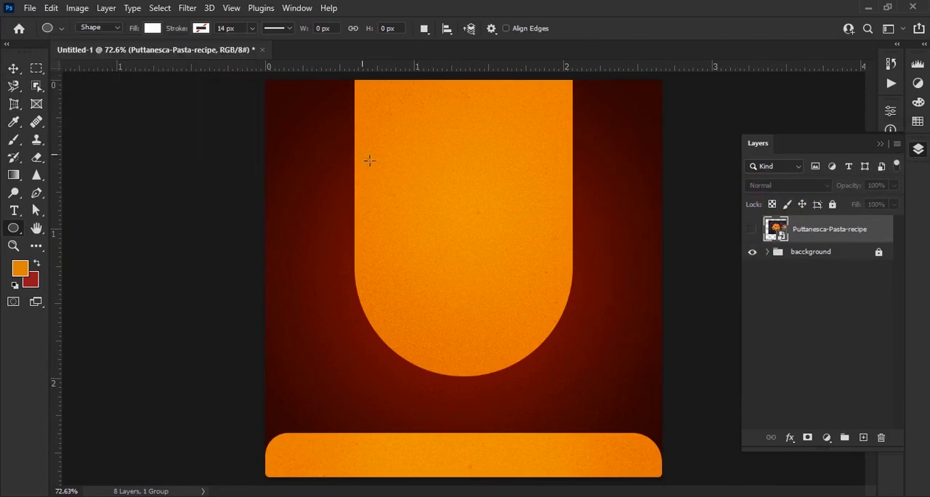
# Draw a white circle about 422 px in diameter and position it inside the rounded end of the orange panel
pyautogui.moveTo(360, 152); pyautogui.dragTo(578, 358)
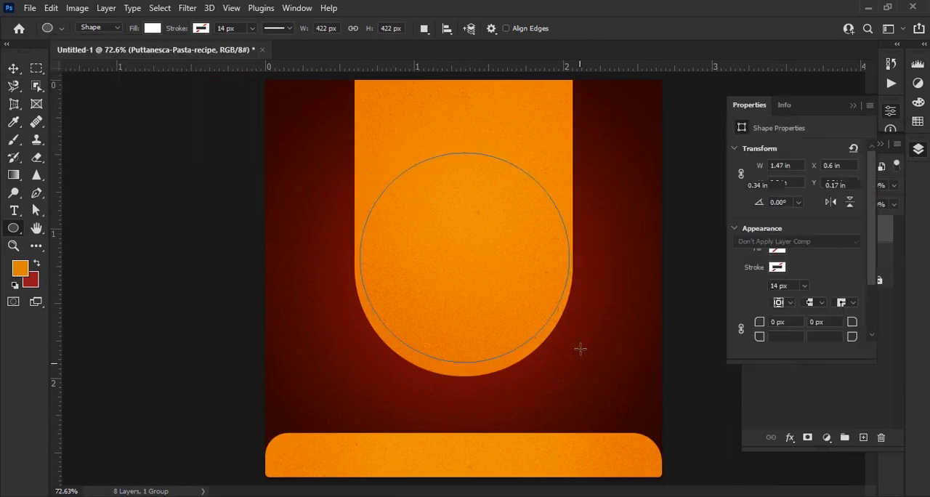
pyautogui.press('v')
pyautogui.scroll(2, 546, 304)
pyautogui.moveTo(502, 239); pyautogui.dragTo(502, 239)
pyautogui.scroll(-2, 473, 227)
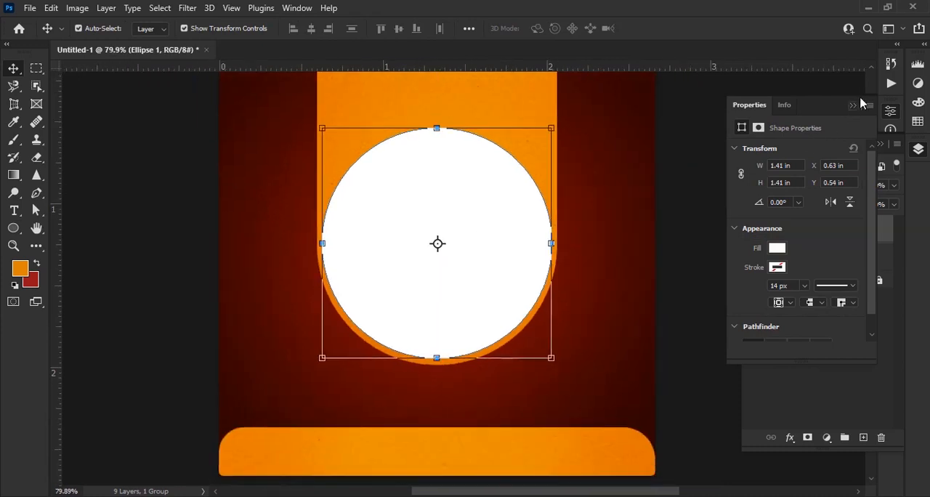
pyautogui.click(853, 105)
# Show the pasta photo, move its layer above Ellipse 1 and clip it to the circle
pyautogui.click(752, 256)
pyautogui.moveTo(810, 260); pyautogui.dragTo(807, 232)
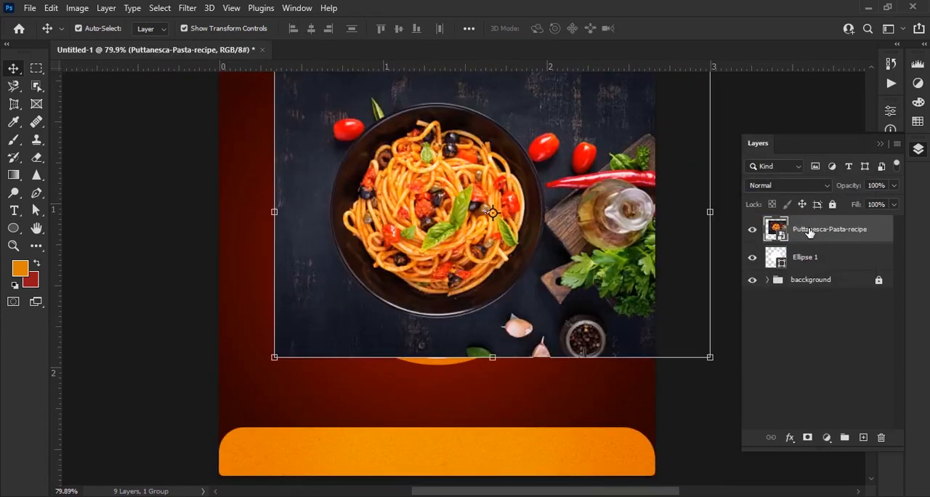
pyautogui.rightClick(807, 232)
pyautogui.click(747, 323)
# Scale the pasta photo to 13.55% and position it so the bowl fills the circle
pyautogui.moveTo(497, 266); pyautogui.dragTo(497, 298)
pyautogui.moveTo(274, 244); pyautogui.dragTo(260, 243)
pyautogui.moveTo(501, 324); pyautogui.dragTo(504, 322)
pyautogui.press('Down')
pyautogui.press('Down')
pyautogui.press('Down')
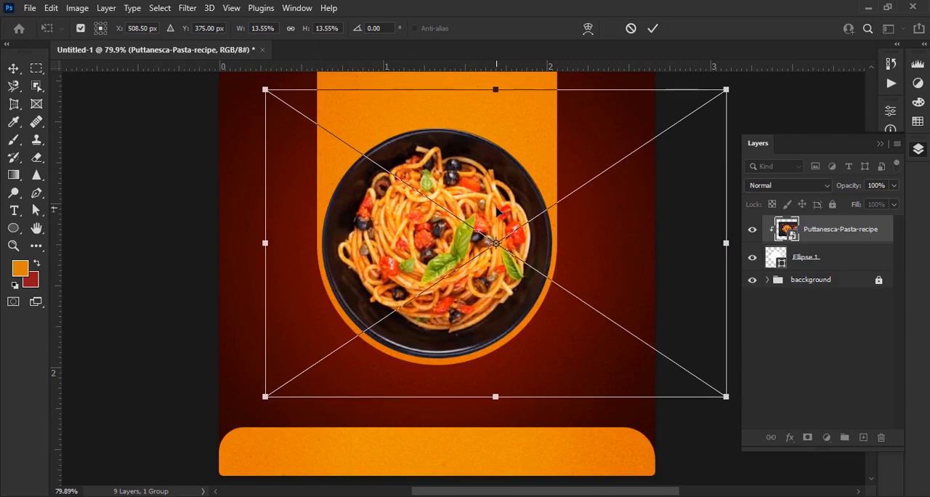
pyautogui.click(653, 29)
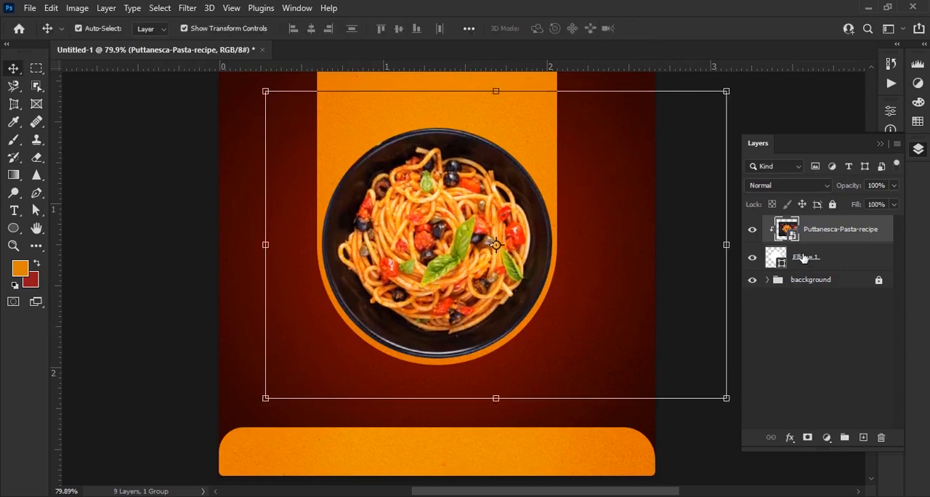
# Add a 1 px white outside stroke at 100% opacity to the Ellipse 1 layer
pyautogui.click(828, 256)
pyautogui.click(789, 437)
pyautogui.click(827, 337)
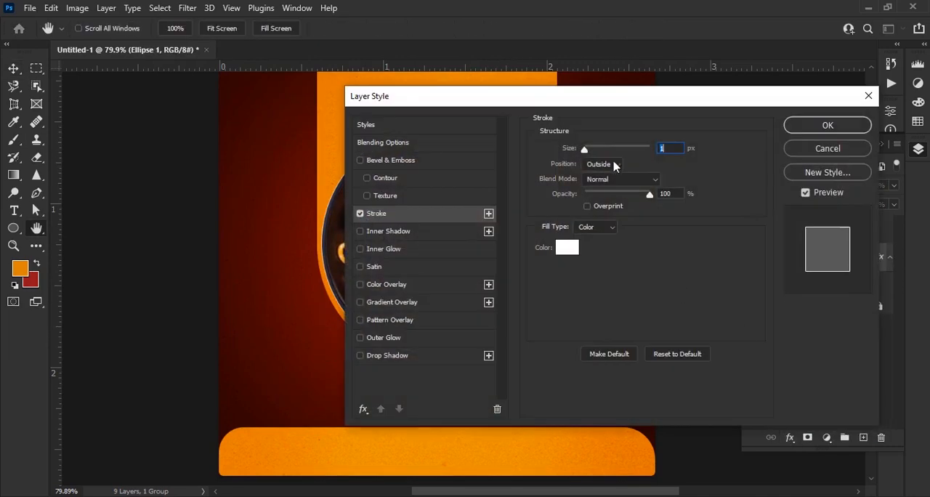
pyautogui.moveTo(544, 95)
pyautogui.mouseDown()
pyautogui.moveTo(782, 151)
pyautogui.moveTo(698, 87)
pyautogui.moveTo(717, 88)
pyautogui.mouseUp()
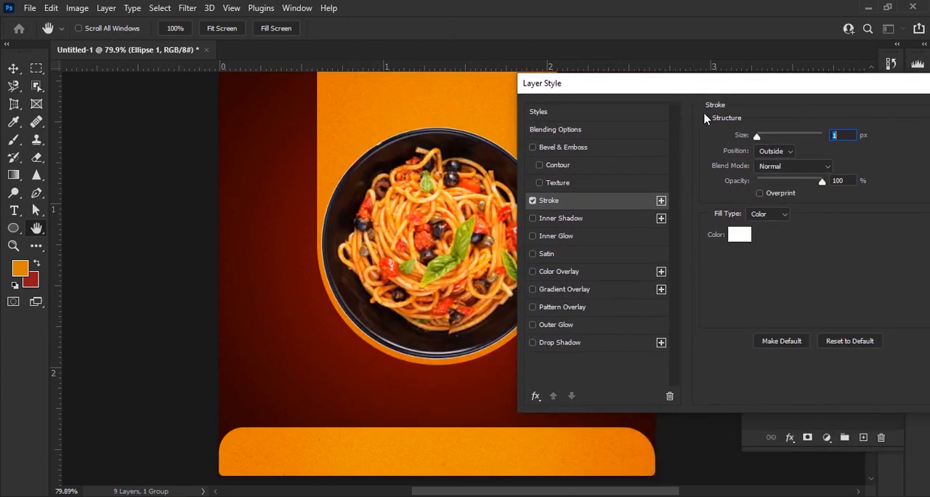
# Add a black drop shadow to Ellipse 1 with 48% opacity, 3 px distance, 26% spread and 10 px size
pyautogui.click(591, 345)
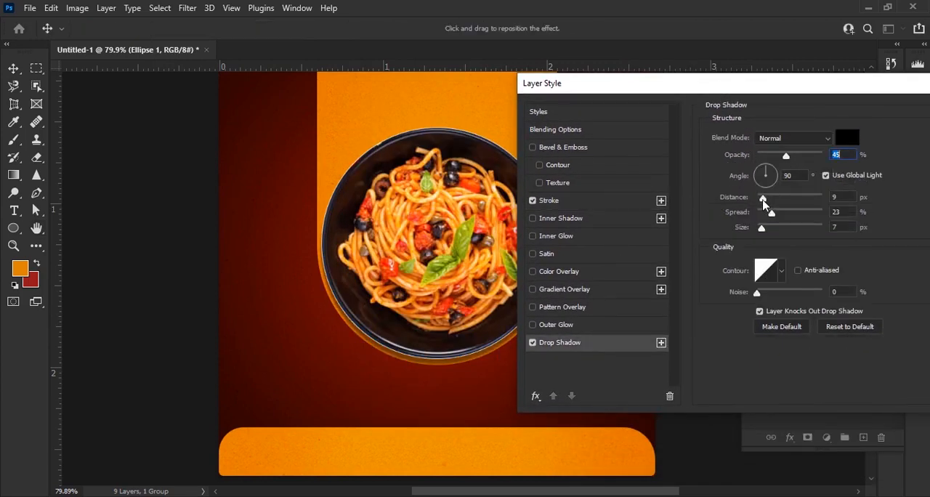
pyautogui.moveTo(767, 199)
pyautogui.mouseDown()
pyautogui.moveTo(767, 229)
pyautogui.moveTo(775, 212)
pyautogui.mouseUp()
pyautogui.moveTo(785, 155); pyautogui.dragTo(788, 155)
pyautogui.moveTo(765, 228); pyautogui.dragTo(763, 228)
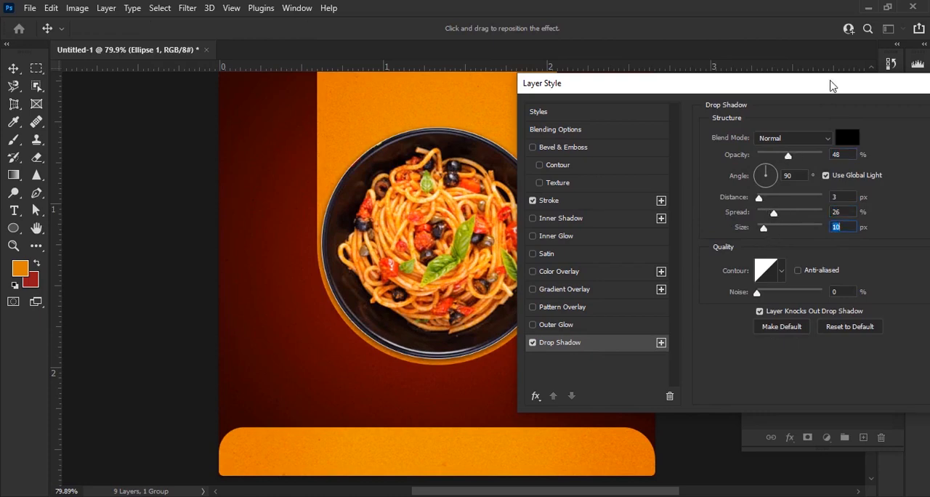
pyautogui.moveTo(830, 85); pyautogui.dragTo(454, 180)
pyautogui.click(614, 204)
pyautogui.click(690, 276)
# Scale the pasta photo and Ellipse 1 together to 97.87% and centre them in the rounded end of the orange panel
pyautogui.moveTo(500, 255); pyautogui.dragTo(503, 308)
pyautogui.scroll(1, 521, 279)
pyautogui.click(833, 238)
pyautogui.keyDown('shift'); pyautogui.click(830, 259); pyautogui.keyUp('shift')
pyautogui.moveTo(491, 358); pyautogui.dragTo(488, 350)
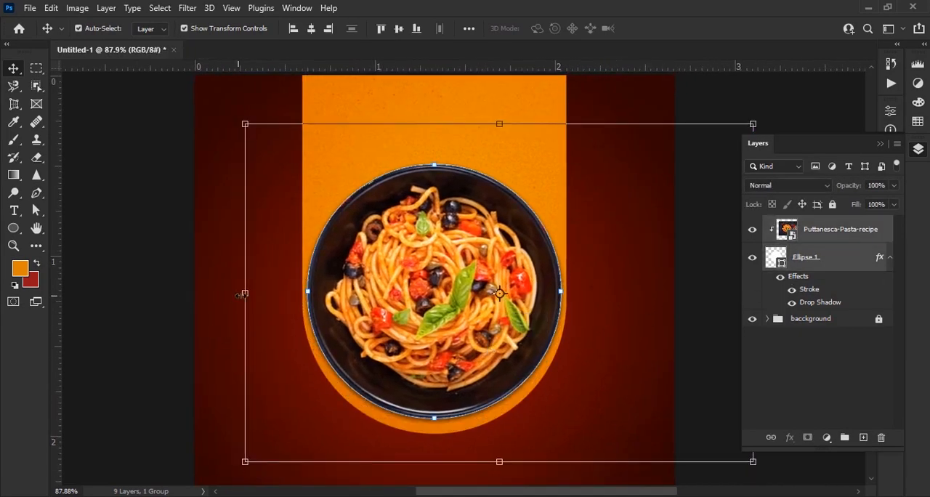
pyautogui.moveTo(240, 295); pyautogui.dragTo(251, 295)
pyautogui.moveTo(508, 318); pyautogui.dragTo(504, 323)
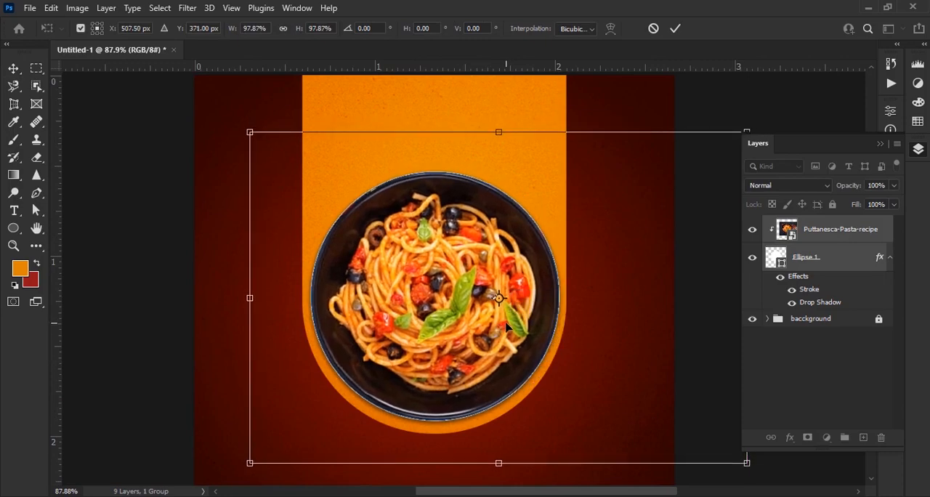
pyautogui.press('Up')
pyautogui.press('Left')
pyautogui.press('Left')
pyautogui.click(674, 30)
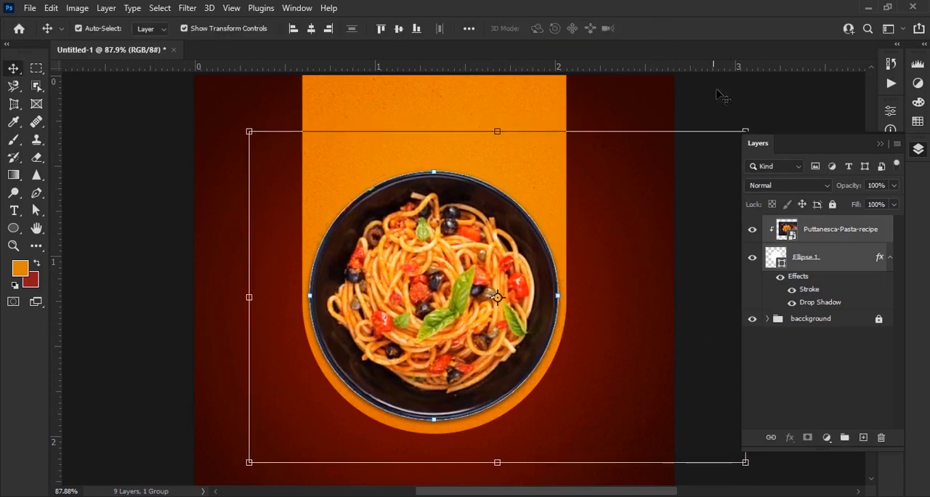
pyautogui.click(735, 94)
# Strengthen Ellipse 1's drop shadow with 45% opacity, 41% spread and 27 px size
pyautogui.doubleClick(808, 304)
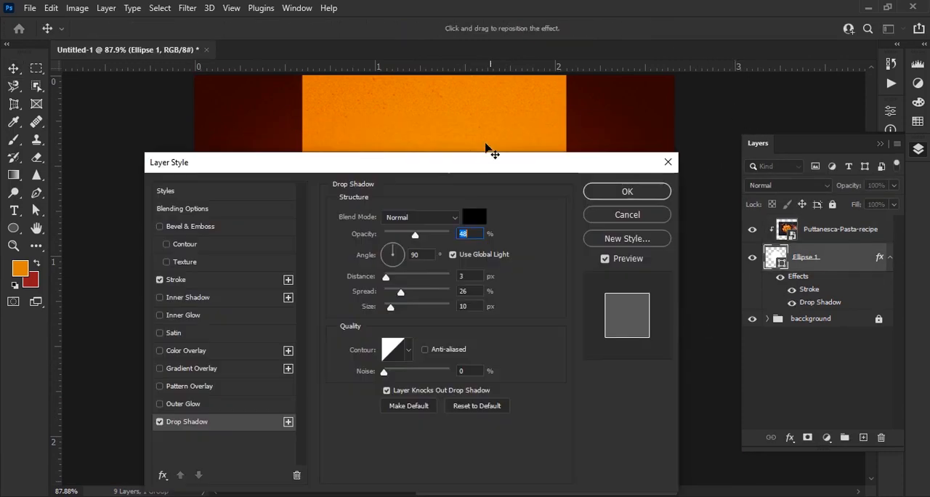
pyautogui.moveTo(488, 155); pyautogui.dragTo(826, 99)
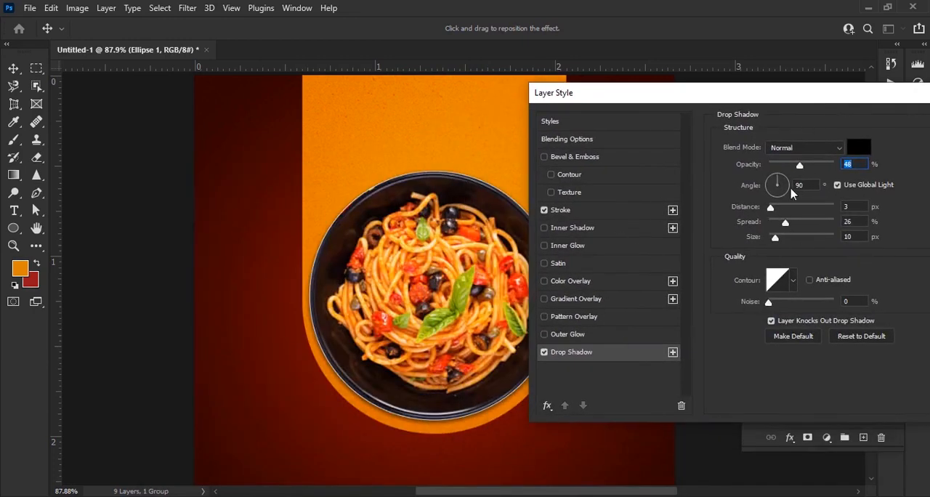
pyautogui.moveTo(775, 238); pyautogui.dragTo(795, 222)
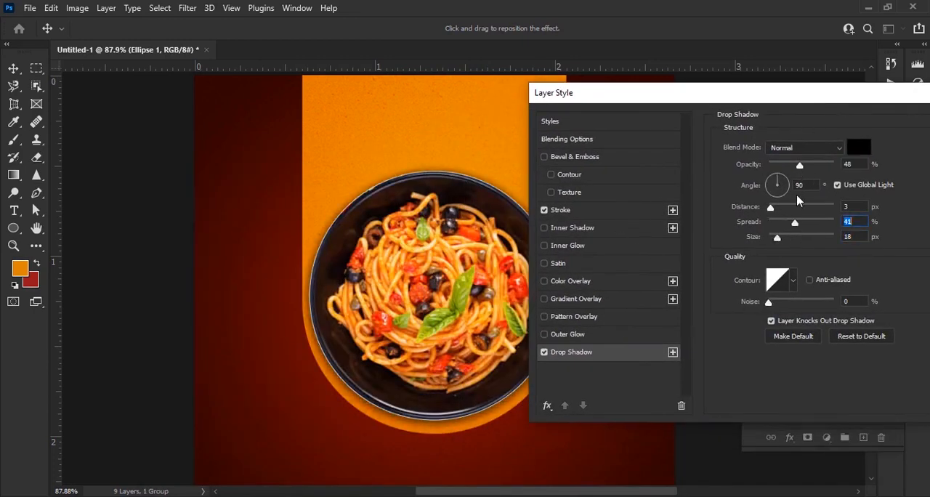
pyautogui.moveTo(800, 164); pyautogui.dragTo(812, 169)
pyautogui.moveTo(777, 238); pyautogui.dragTo(780, 241)
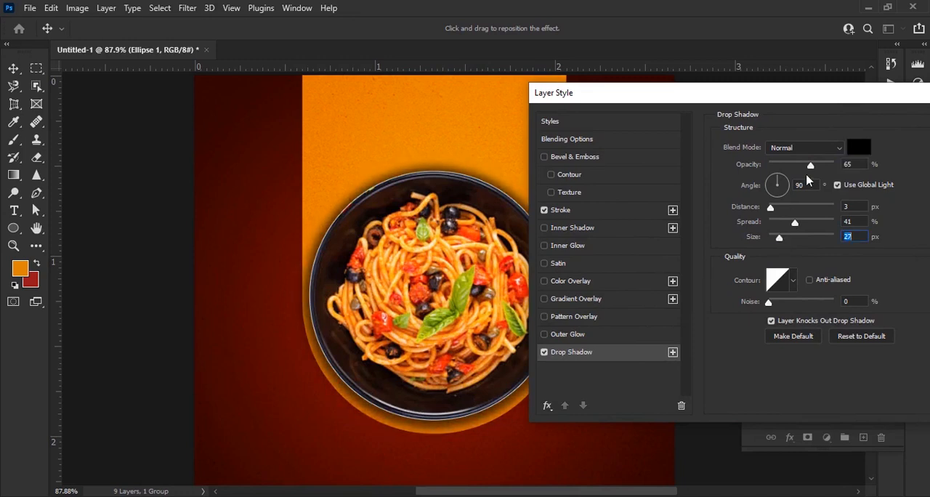
pyautogui.moveTo(810, 167); pyautogui.dragTo(799, 167)
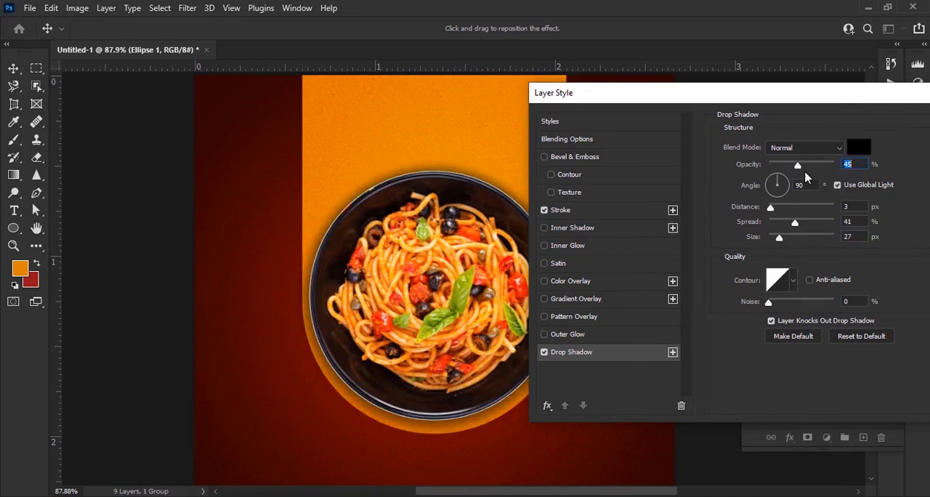
pyautogui.moveTo(811, 93); pyautogui.dragTo(386, 126)
pyautogui.click(583, 158)
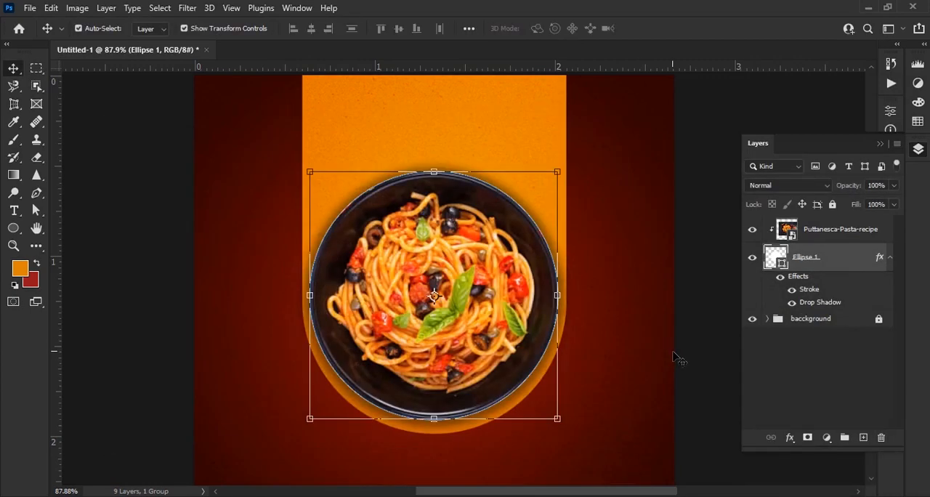
pyautogui.click(679, 356)
# Unlock the baccground group and expand it to reach its layers
pyautogui.hotkey('ctrl', '0')
pyautogui.scroll(-1, 561, 270)
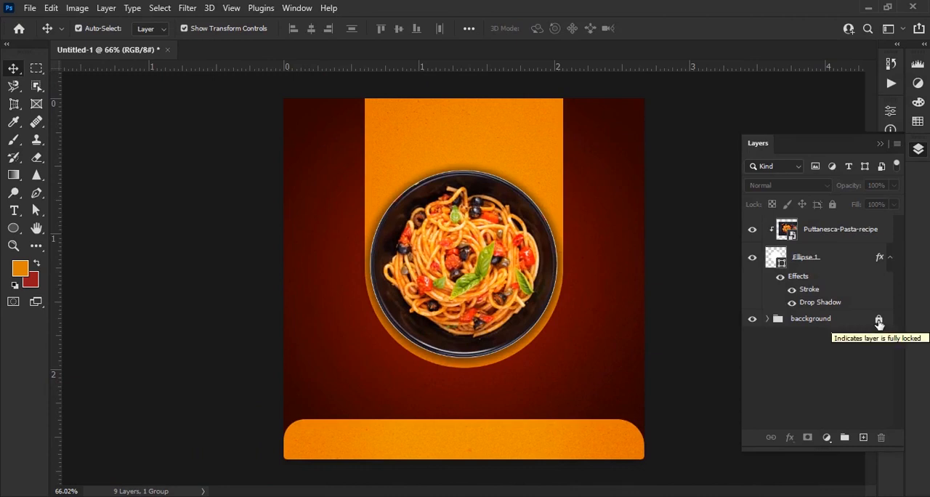
pyautogui.click(772, 320)
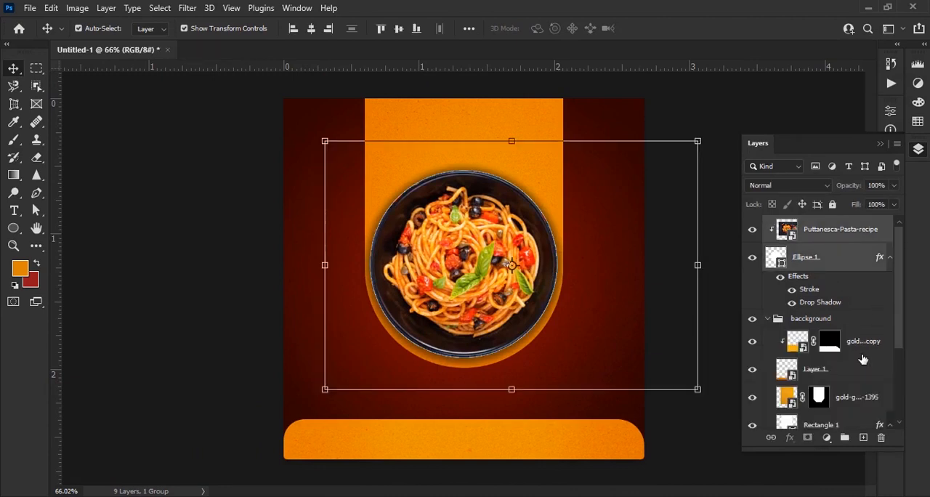
pyautogui.scroll(-4, 836, 348)
pyautogui.scroll(-1, 862, 361)
pyautogui.scroll(1, 862, 361)
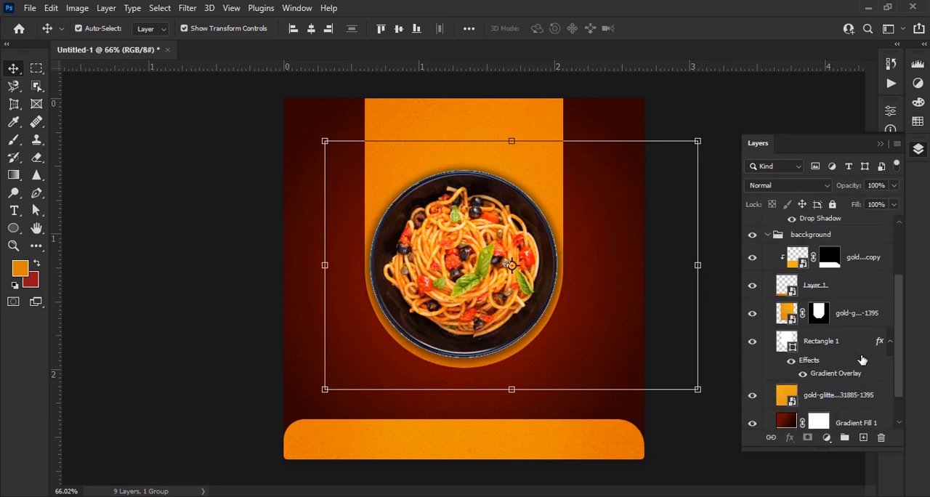
# Select the pasta photo, Ellipse 1, the panel's gold glitter layer and Rectangle 1, and shift them together slightly lower on the canvas
pyautogui.keyDown('shift'); pyautogui.click(863, 315); pyautogui.keyUp('shift')
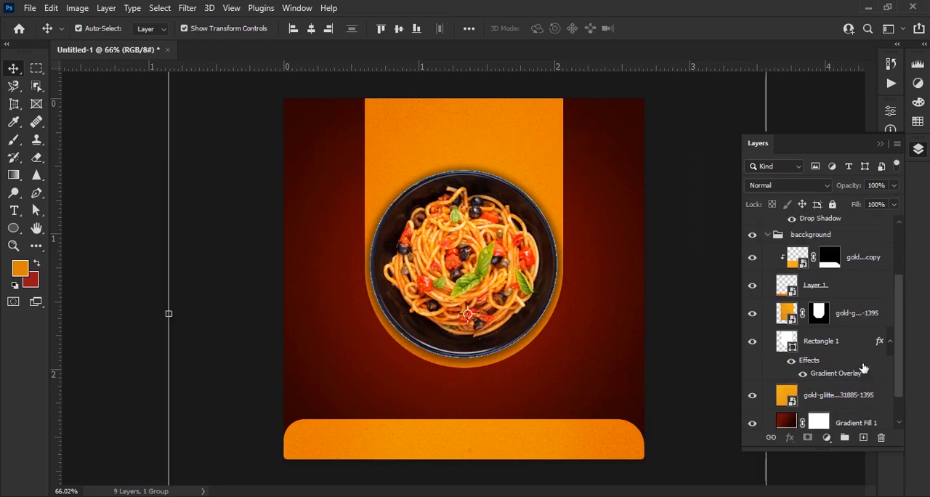
pyautogui.click(853, 341)
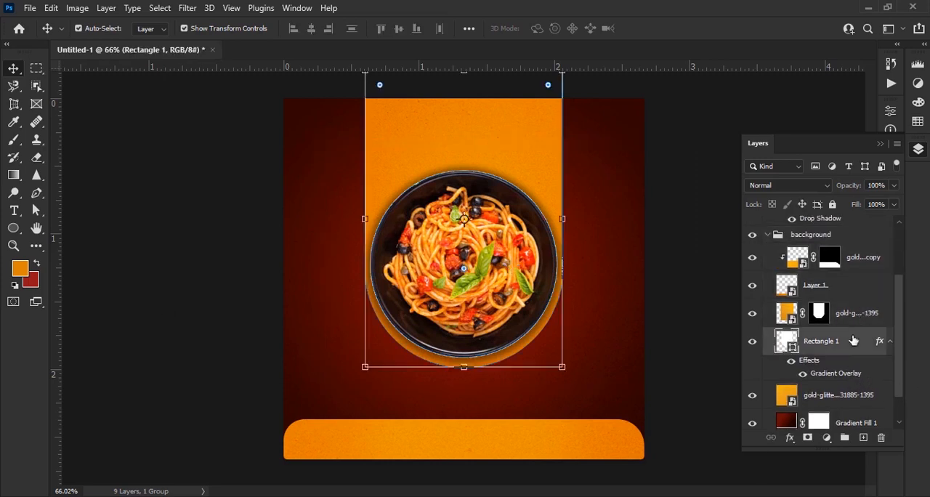
pyautogui.click(859, 319)
pyautogui.scroll(3, 860, 337)
pyautogui.keyDown('ctrl'); pyautogui.click(845, 263); pyautogui.keyUp('ctrl')
pyautogui.keyDown('ctrl'); pyautogui.click(839, 236); pyautogui.keyUp('ctrl')
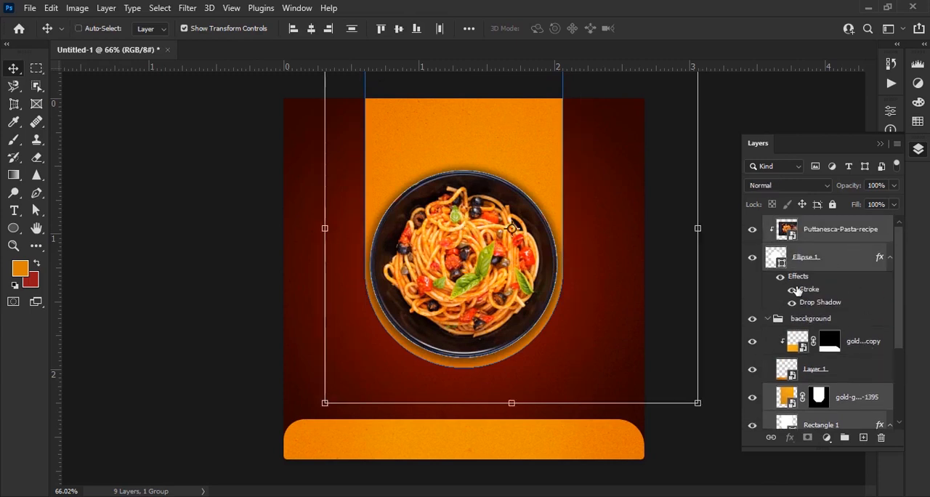
pyautogui.moveTo(530, 239); pyautogui.dragTo(529, 255)
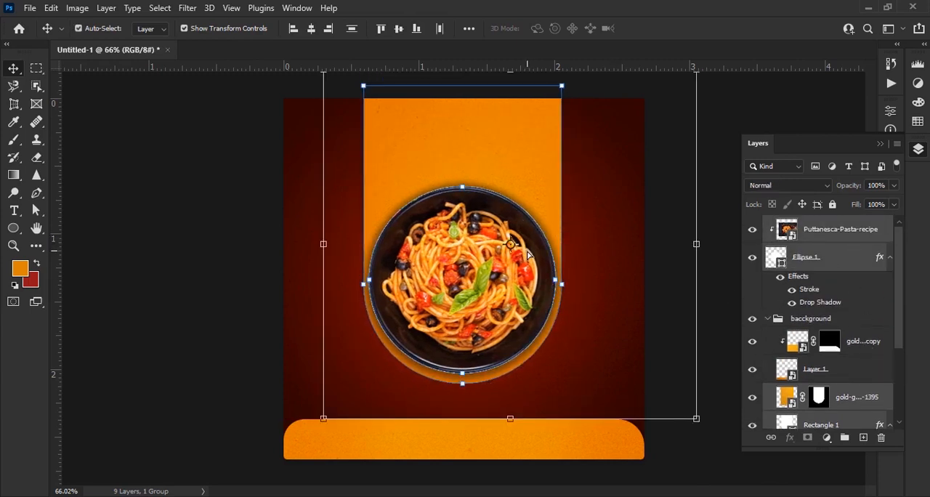
pyautogui.press('Up')
pyautogui.press('Up')
pyautogui.press('Up')
pyautogui.press('Up')
pyautogui.press('Up')
pyautogui.press('Up')
pyautogui.press('Up')
pyautogui.press('Up')
pyautogui.press('Up')
pyautogui.press('Up')
pyautogui.press('Up')
pyautogui.press('Up')
pyautogui.press('Up')
pyautogui.press('Left')
pyautogui.press('Left')
pyautogui.press('Left')
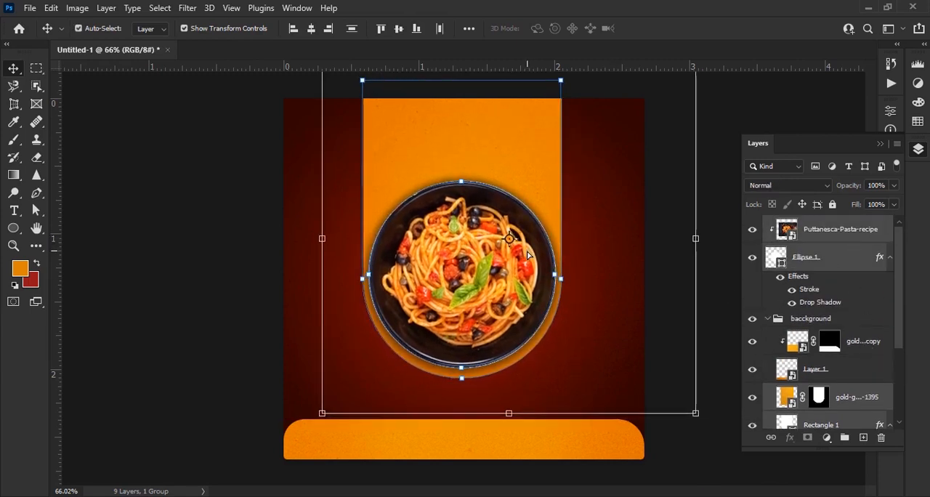
pyautogui.press('Down')
pyautogui.press('Down')
pyautogui.press('Down')
pyautogui.press('Down')
pyautogui.click(732, 134)
# Set the foreground colour to white
pyautogui.scroll(-1, 549, 245)
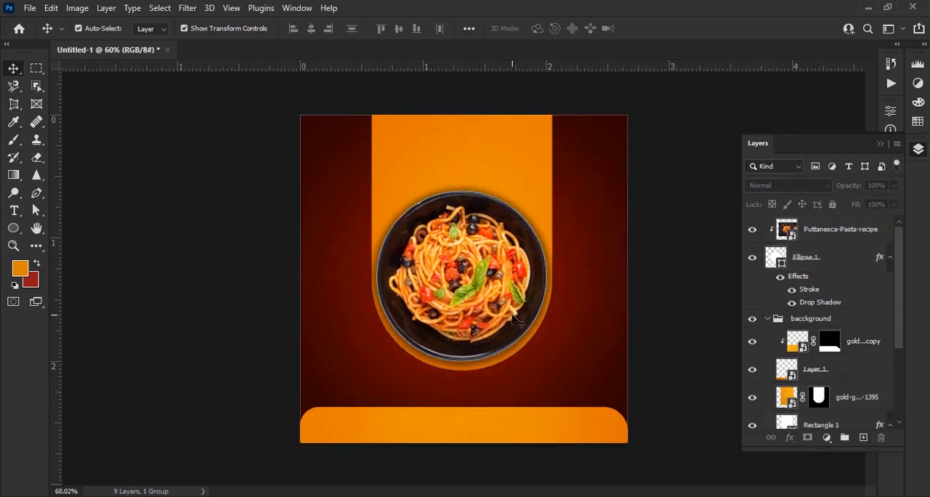
pyautogui.scroll(9, 445, 156)
pyautogui.moveTo(462, 148); pyautogui.dragTo(453, 274)
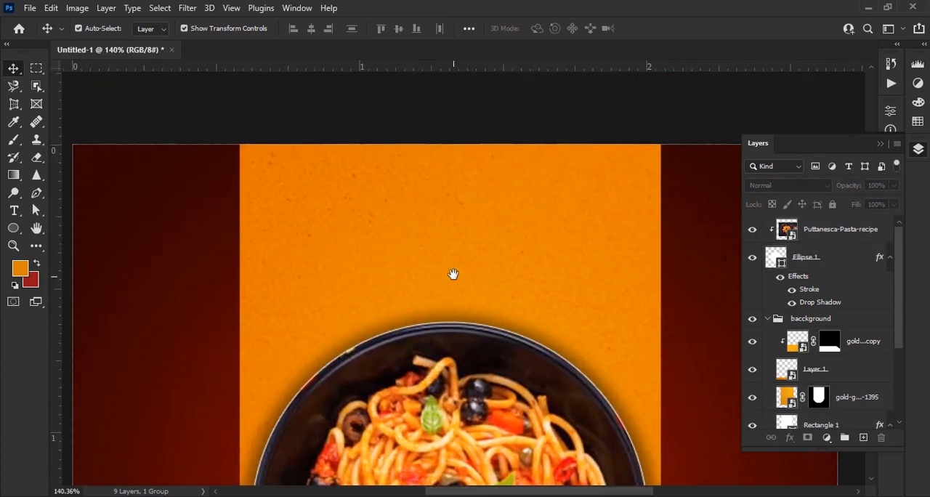
pyautogui.click(17, 269)
pyautogui.moveTo(586, 203); pyautogui.dragTo(566, 160)
pyautogui.click(863, 159)
# Add a horizontal text line reading "Delicious" on the orange panel and position it above the pasta bowl
pyautogui.click(16, 210)
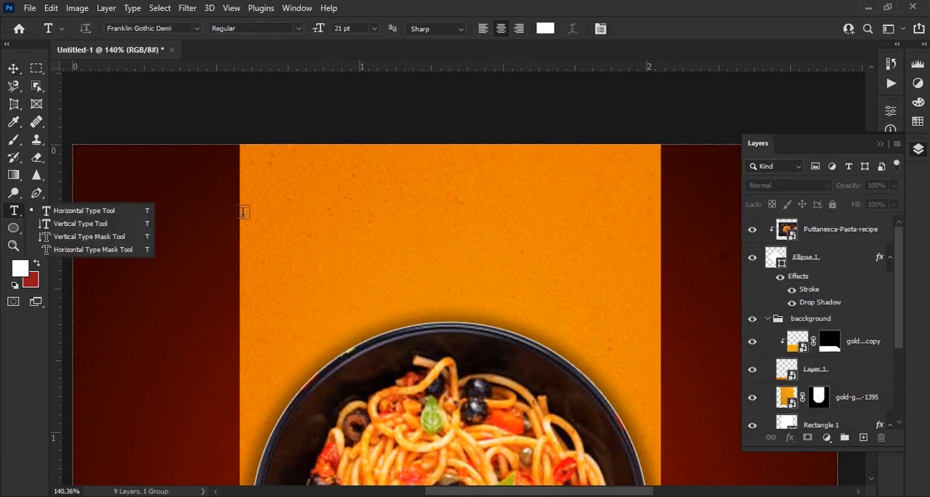
pyautogui.click(87, 211)
pyautogui.click(432, 242)
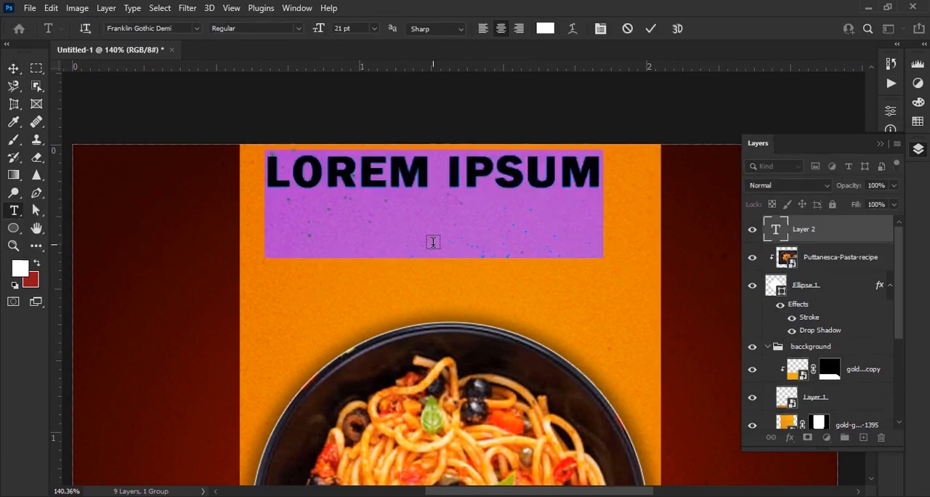
pyautogui.write('DELICIOUSv')
pyautogui.moveTo(501, 175); pyautogui.dragTo(514, 209)
# Change the font of the "Delicious" text to Freestyle Script
pyautogui.click(879, 144)
pyautogui.click(892, 235)
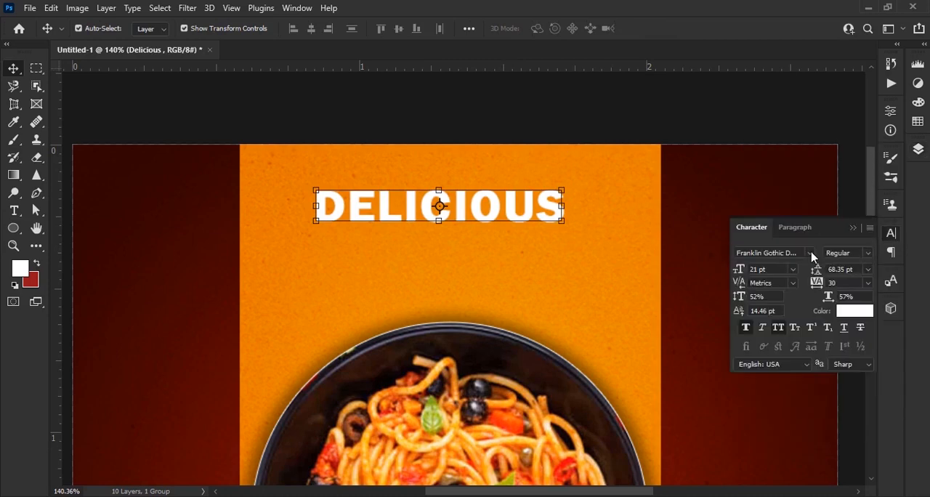
pyautogui.scroll(-10, 852, 133)
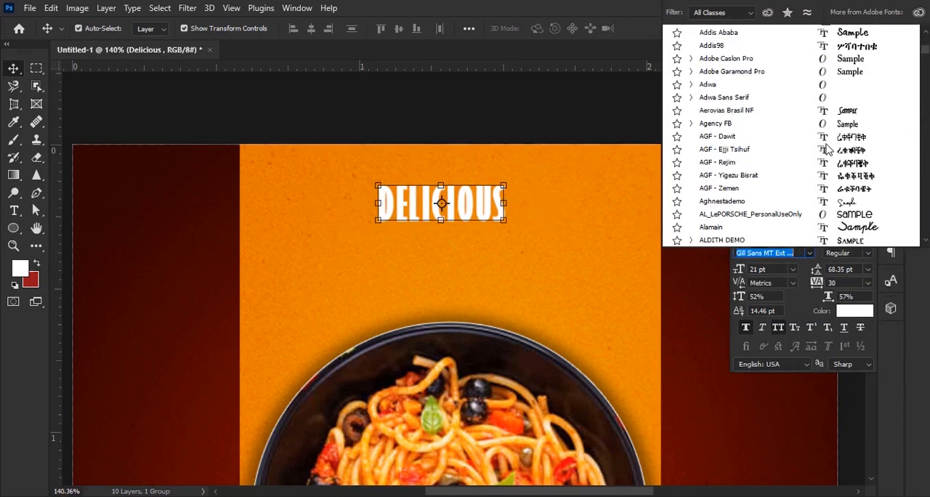
pyautogui.scroll(-5, 851, 133)
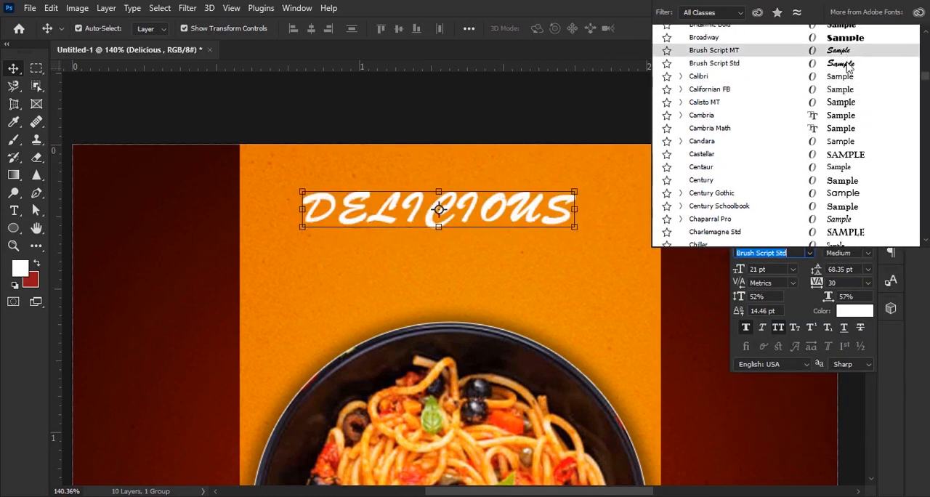
pyautogui.scroll(-9, 860, 132)
pyautogui.scroll(-8, 860, 133)
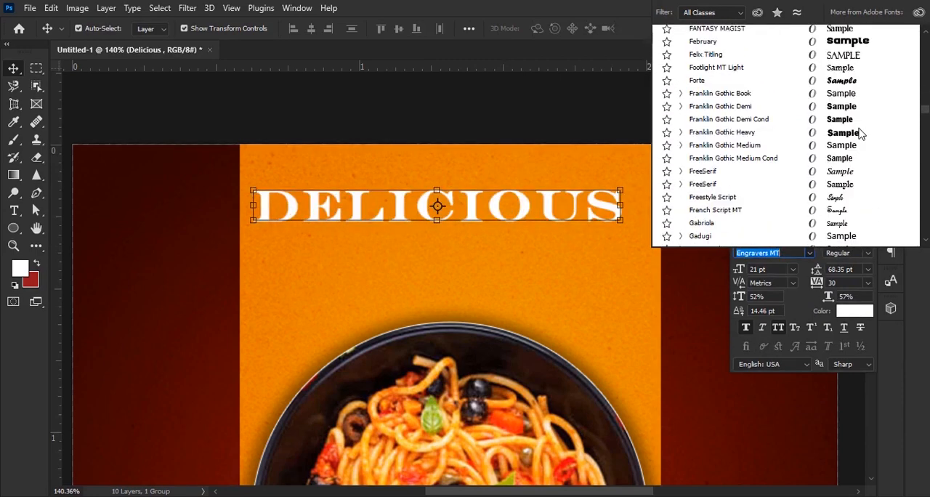
pyautogui.click(840, 198)
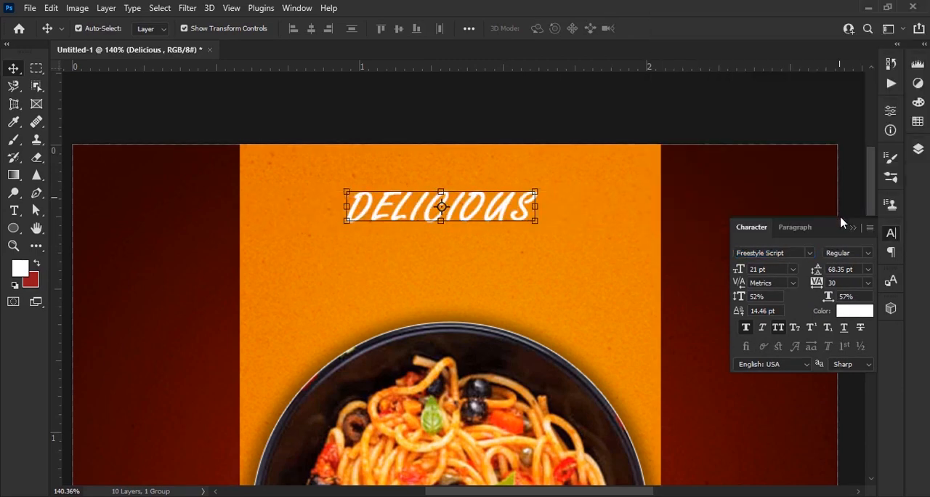
# Turn off All Caps for the letters after the initial D in the "Delicious" text
pyautogui.click(14, 210)
pyautogui.moveTo(370, 207); pyautogui.dragTo(536, 209)
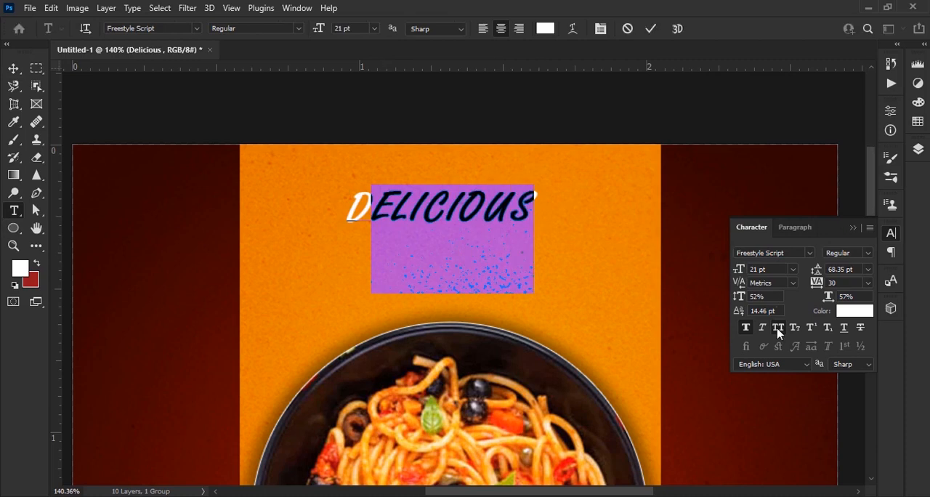
pyautogui.click(777, 328)
pyautogui.click(649, 30)
pyautogui.click(13, 68)
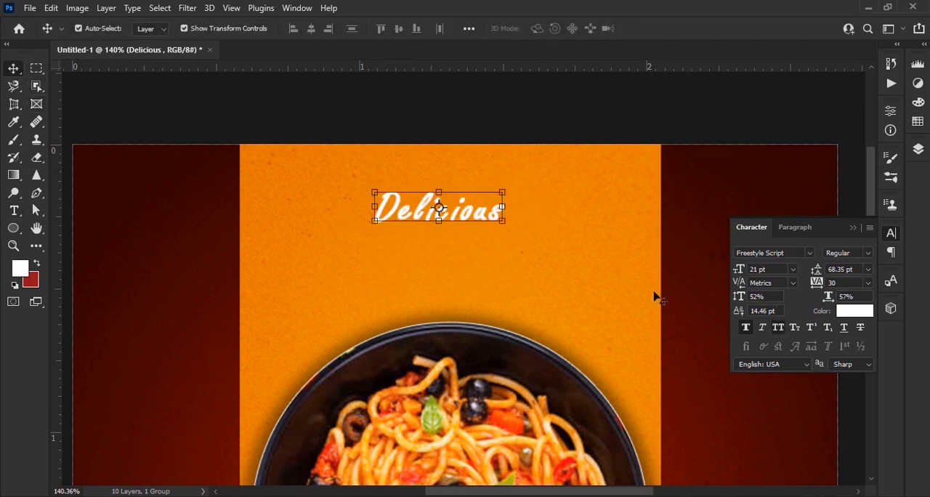
# Set the "Delicious" text size to 20 pt and position it near the centre of the orange panel's upper area
pyautogui.scroll(5, 503, 216)
pyautogui.moveTo(511, 266); pyautogui.dragTo(544, 240)
pyautogui.moveTo(742, 272); pyautogui.dragTo(745, 272)
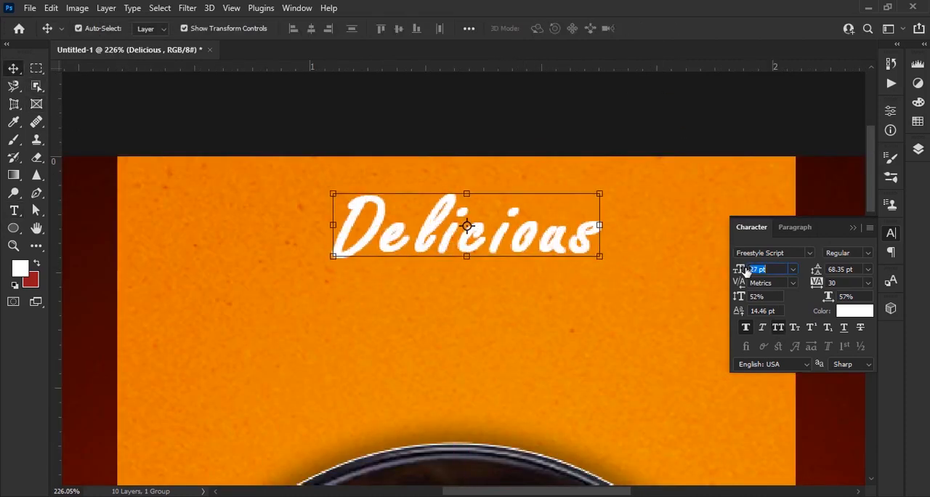
pyautogui.moveTo(561, 241); pyautogui.dragTo(552, 260)
pyautogui.moveTo(736, 271); pyautogui.dragTo(728, 269)
# Duplicate the "Delicious" text directly below the original and change the copy to read "FOOD MENU"
pyautogui.moveTo(506, 255); pyautogui.dragTo(505, 310)
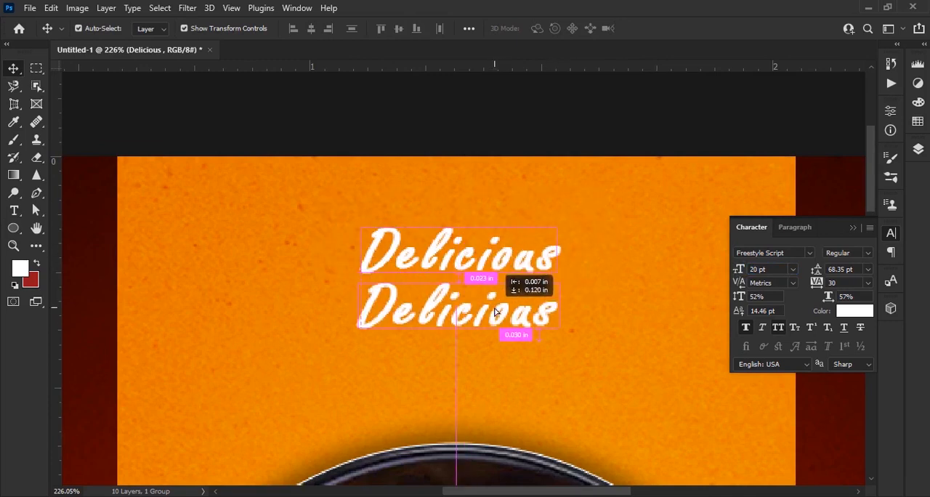
pyautogui.press('t')
pyautogui.doubleClick(578, 325)
pyautogui.write('FOOD MENU')
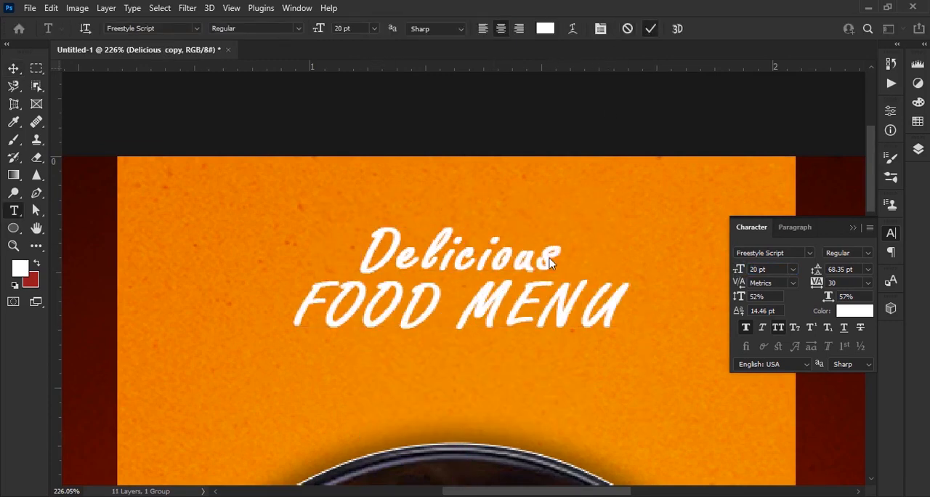
pyautogui.write('v')
# Change the font of the "FOOD MENU" text to Franklin Gothic Demi
pyautogui.click(809, 254)
pyautogui.click(724, 48)
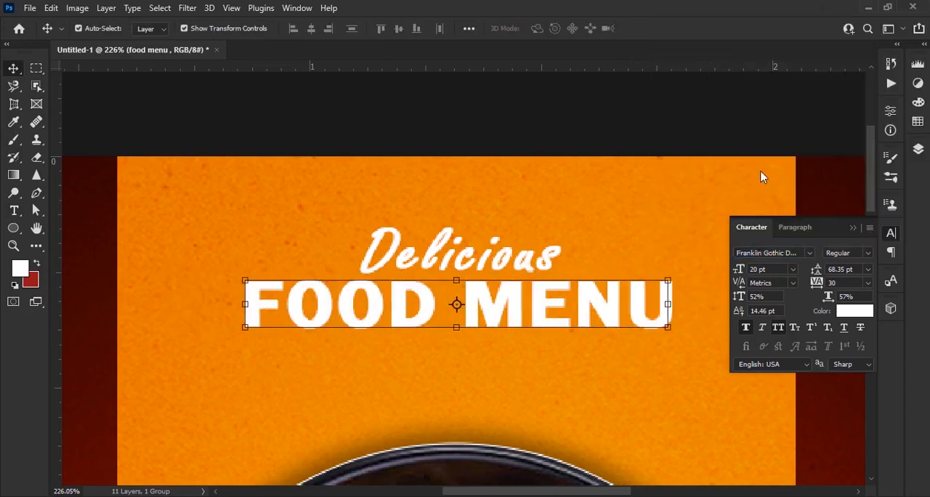
# Enlarge the "FOOD MENU" text to 29 pt and centre it on the orange panel below "Delicious"
pyautogui.moveTo(738, 274); pyautogui.dragTo(740, 274)
pyautogui.scroll(-2, 414, 298)
pyautogui.moveTo(494, 311); pyautogui.dragTo(493, 344)
pyautogui.moveTo(738, 270); pyautogui.dragTo(741, 270)
pyautogui.moveTo(616, 326); pyautogui.dragTo(620, 332)
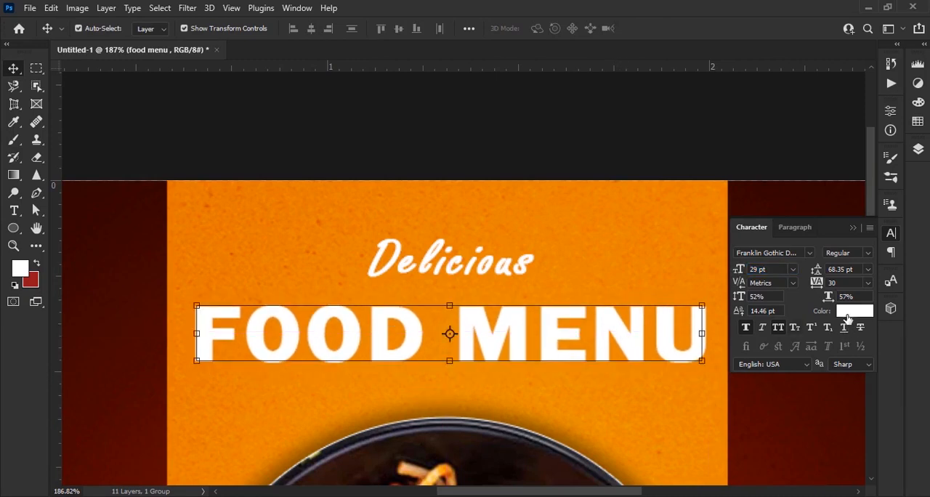
# Recolour the "FOOD MENU" text to a dark red sampled from the background
pyautogui.click(854, 310)
pyautogui.click(155, 284)
pyautogui.moveTo(735, 267)
pyautogui.mouseDown()
pyautogui.moveTo(757, 268)
pyautogui.moveTo(733, 274)
pyautogui.mouseUp()
pyautogui.click(879, 158)
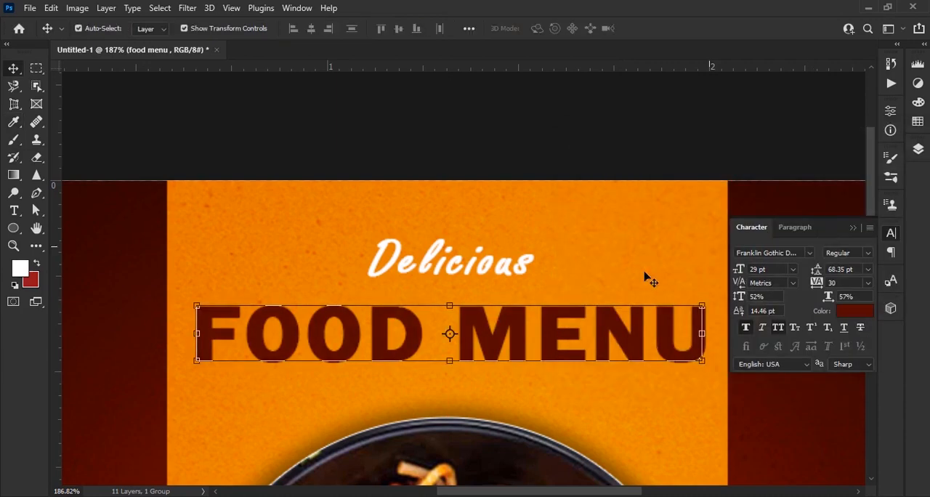
# Tighten the gap between the headline lines by nudging "FOOD MENU" up and "Delicious" down
pyautogui.press('Up')
pyautogui.press('Up')
pyautogui.press('Up')
pyautogui.press('Up')
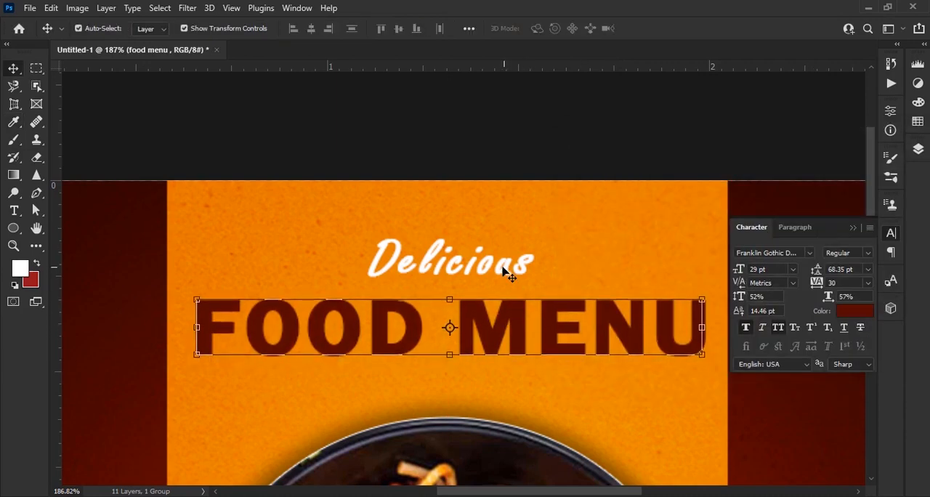
pyautogui.click(508, 263)
pyautogui.press('Down')
pyautogui.press('Down')
pyautogui.press('Down')
pyautogui.scroll(-6, 459, 268)
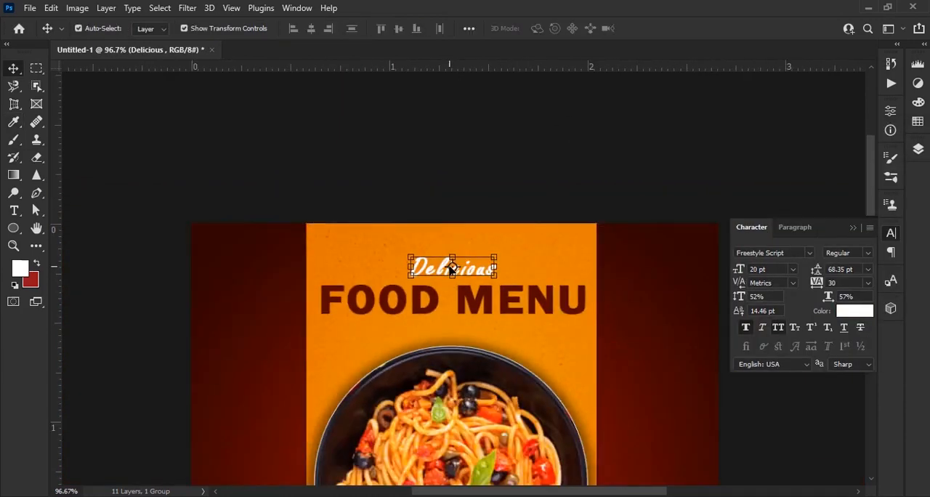
pyautogui.click(571, 335)
pyautogui.scroll(3, 475, 199)
pyautogui.click(852, 228)
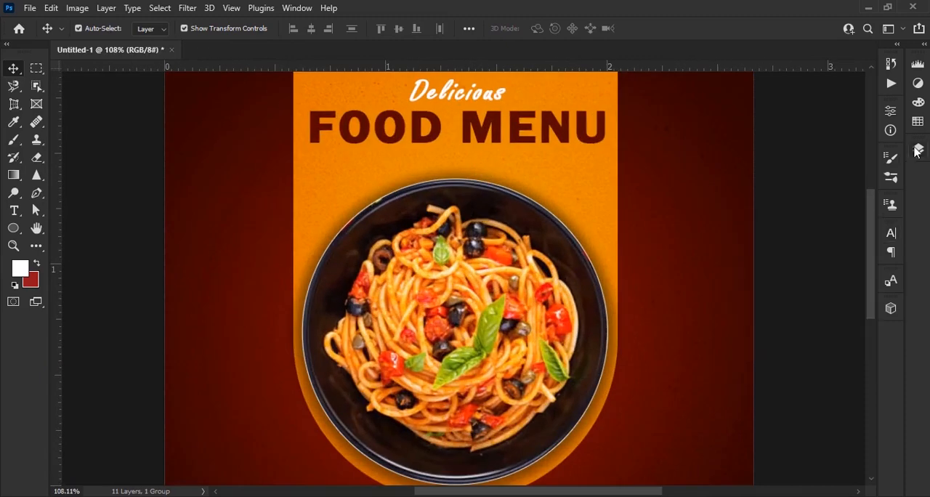
# Select the headline texts, pasta bowl and orange panel layers and nudge them up together
pyautogui.click(919, 149)
pyautogui.click(851, 234)
pyautogui.keyDown('shift'); pyautogui.click(839, 313); pyautogui.keyUp('shift')
pyautogui.scroll(-5, 839, 315)
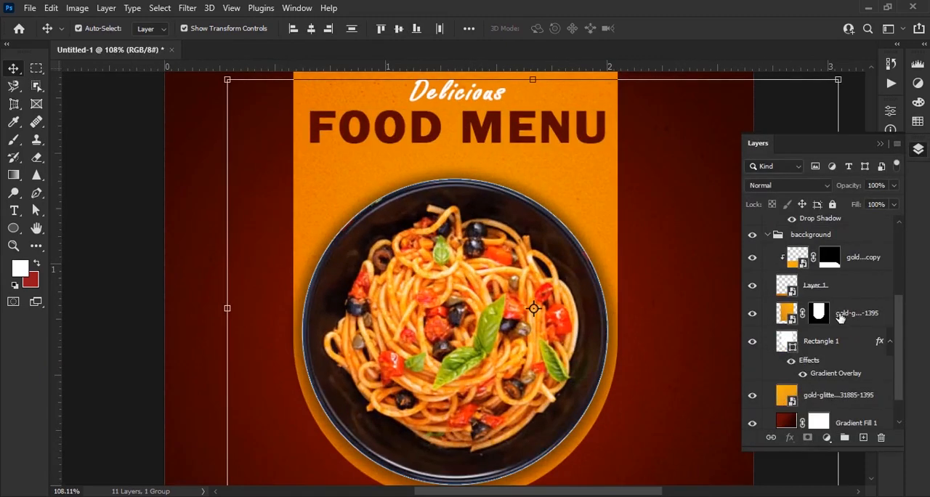
pyautogui.scroll(-2, 527, 327)
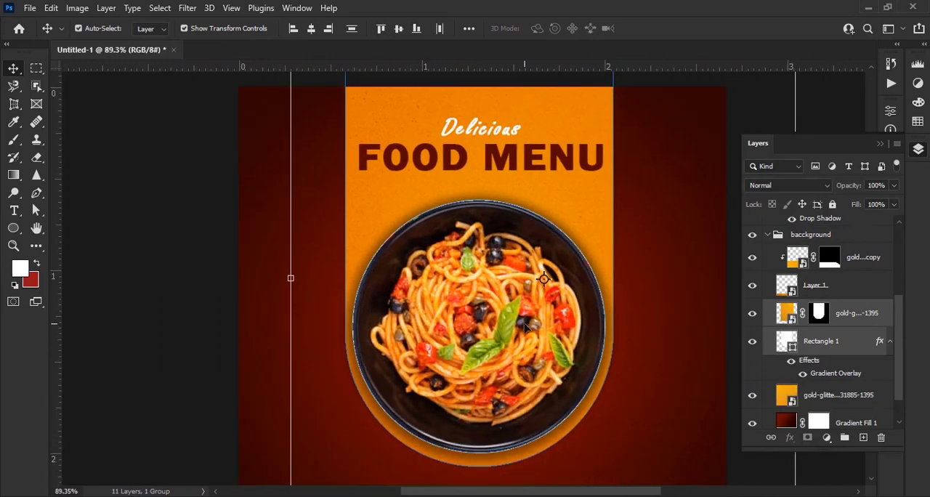
pyautogui.press('Up')
pyautogui.press('Up')
pyautogui.press('Up')
pyautogui.press('Up')
pyautogui.press('Up')
pyautogui.press('Up')
pyautogui.press('Up')
pyautogui.press('Up')
pyautogui.press('Up')
pyautogui.click(285, 309)
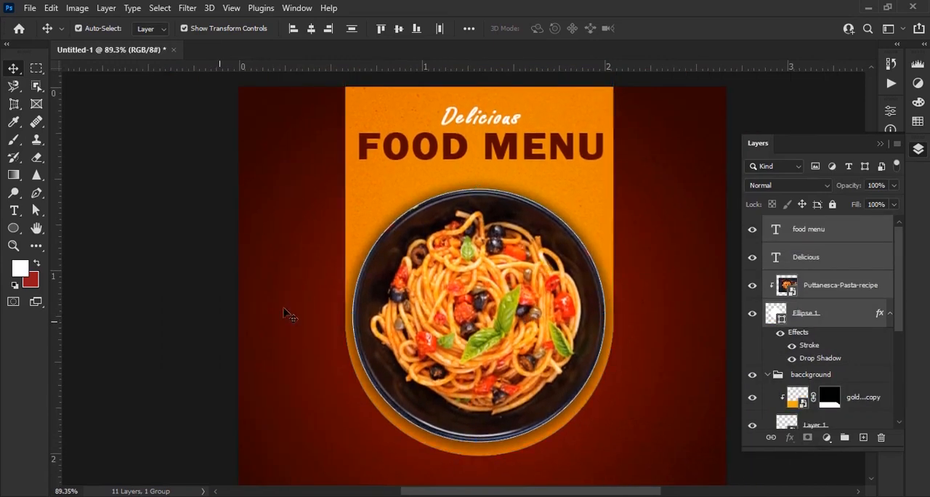
# Move the "FOOD MENU" text closer to the bowl and nudge "Delicious" to sit just above it
pyautogui.scroll(6, 493, 183)
pyautogui.moveTo(493, 184); pyautogui.dragTo(493, 247)
pyautogui.moveTo(521, 186); pyautogui.dragTo(522, 215)
pyautogui.press('Up')
pyautogui.press('Up')
pyautogui.press('Up')
pyautogui.click(504, 141)
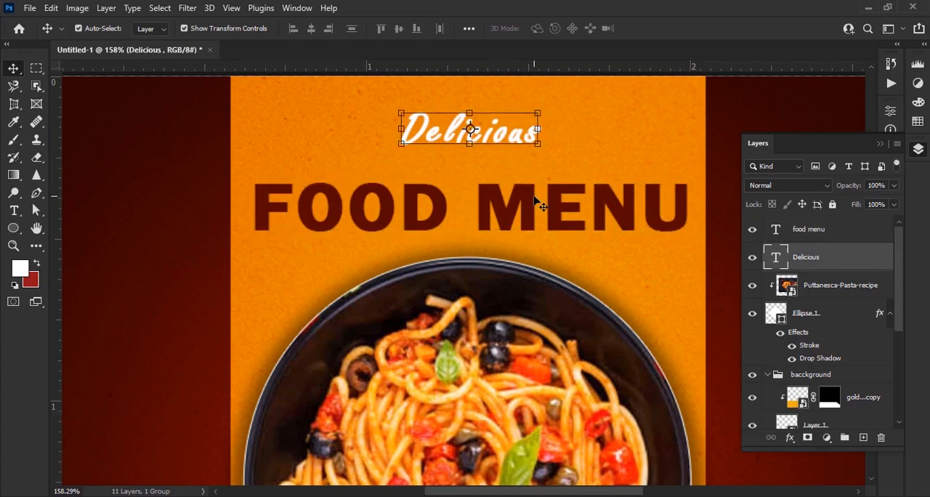
pyautogui.press('Down')
pyautogui.press('Down')
pyautogui.press('Down')
pyautogui.press('Down')
pyautogui.press('Down')
pyautogui.press('Down')
pyautogui.press('Down')
pyautogui.press('Down')
pyautogui.press('Down')
pyautogui.press('Down')
pyautogui.press('Down')
pyautogui.press('Down')
pyautogui.press('Down')
pyautogui.press('Down')
pyautogui.press('Down')
pyautogui.press('Up')
pyautogui.scroll(-8, 492, 199)
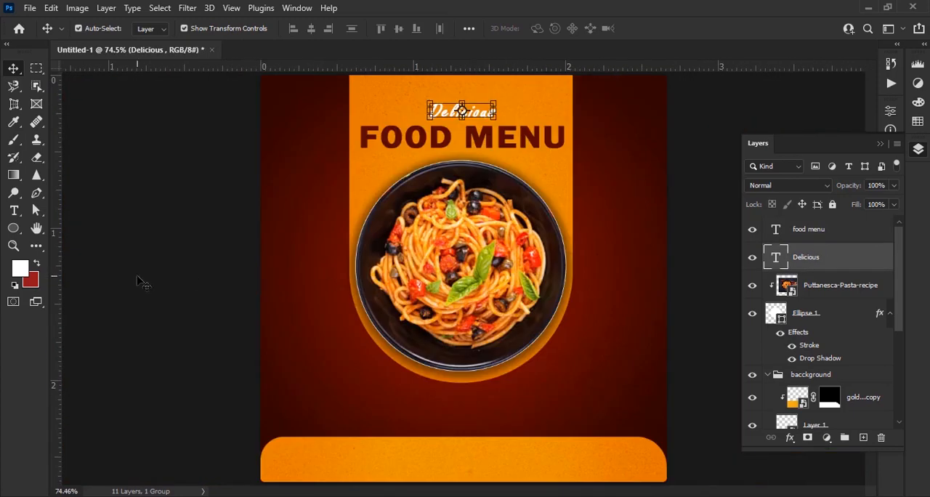
pyautogui.click(139, 278)
pyautogui.scroll(-3, 501, 269)
pyautogui.scroll(2, 527, 307)
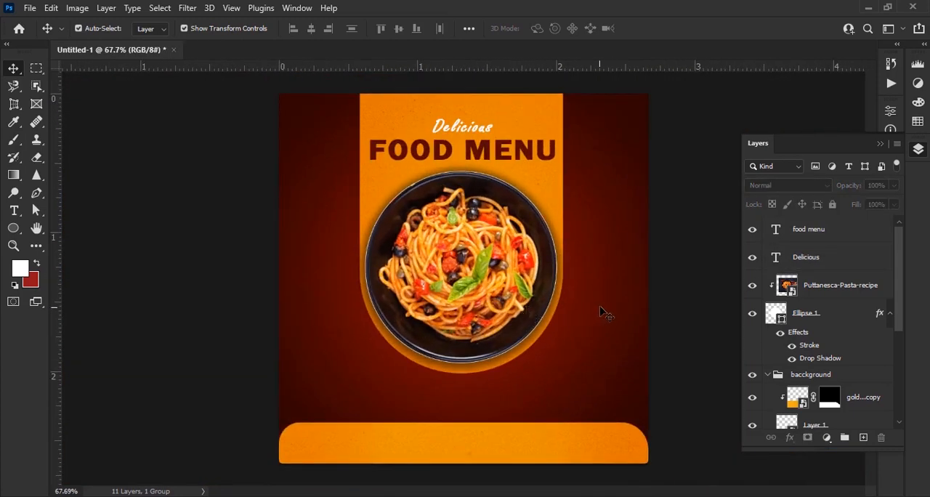
# Add a new empty layer and place it unclipped directly beneath the bowl's Ellipse 1 layer
pyautogui.scroll(2, 605, 314)
pyautogui.click(838, 287)
pyautogui.click(839, 314)
pyautogui.click(863, 437)
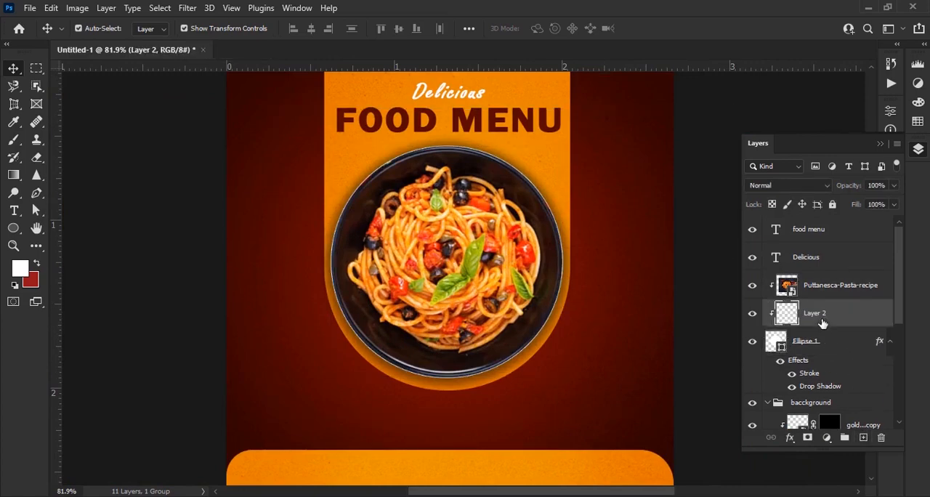
pyautogui.moveTo(821, 323); pyautogui.dragTo(799, 385)
# Set the foreground colour to black and activate the Brush tool
pyautogui.click(13, 228)
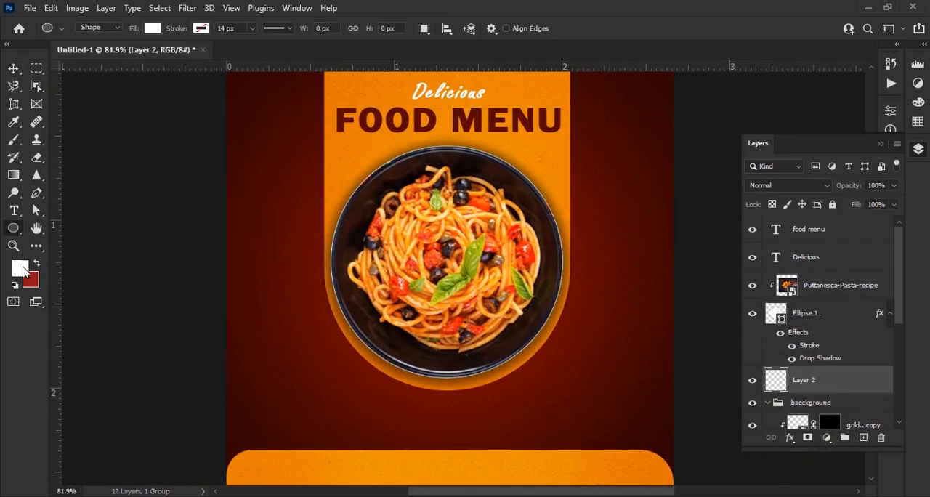
pyautogui.click(20, 268)
pyautogui.click(576, 335)
pyautogui.click(877, 155)
pyautogui.click(14, 139)
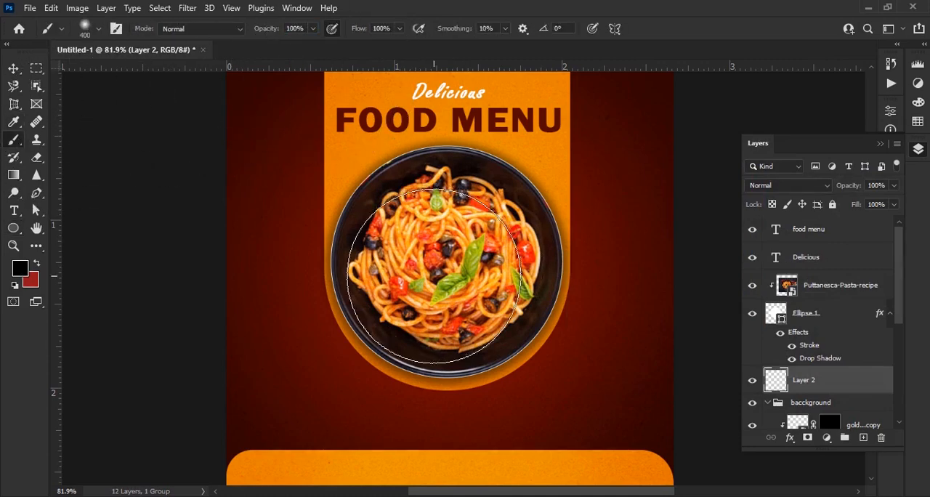
# Paint a round black shadow behind the bowl on Layer 2 using a 400 px brush with 61% hardness
pyautogui.click(97, 29)
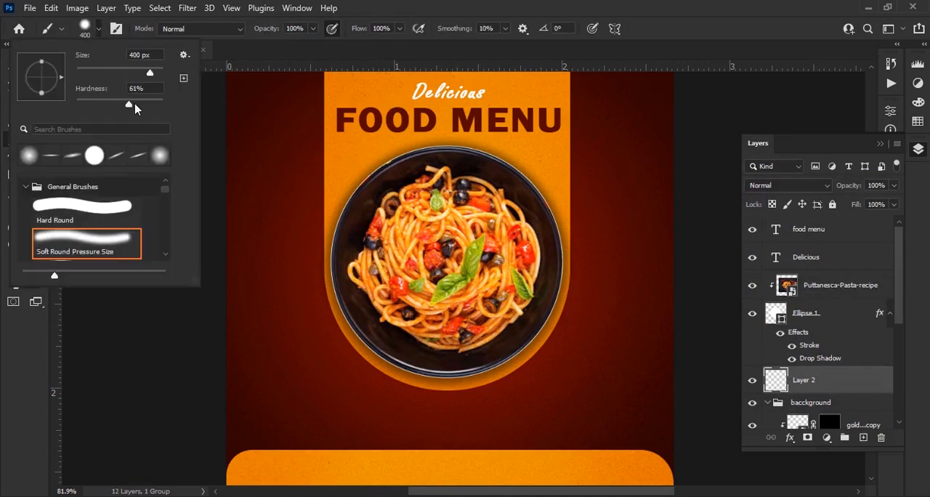
pyautogui.press('Return')
pyautogui.press(']')
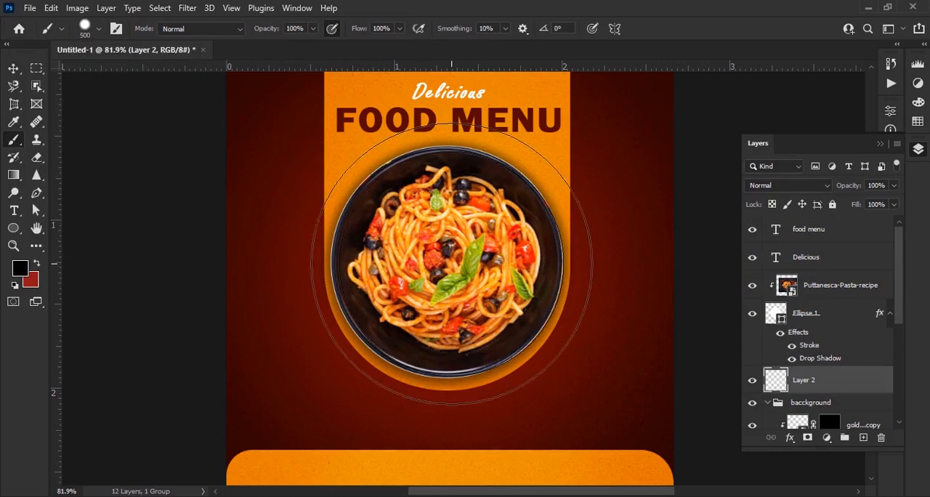
pyautogui.press('[')
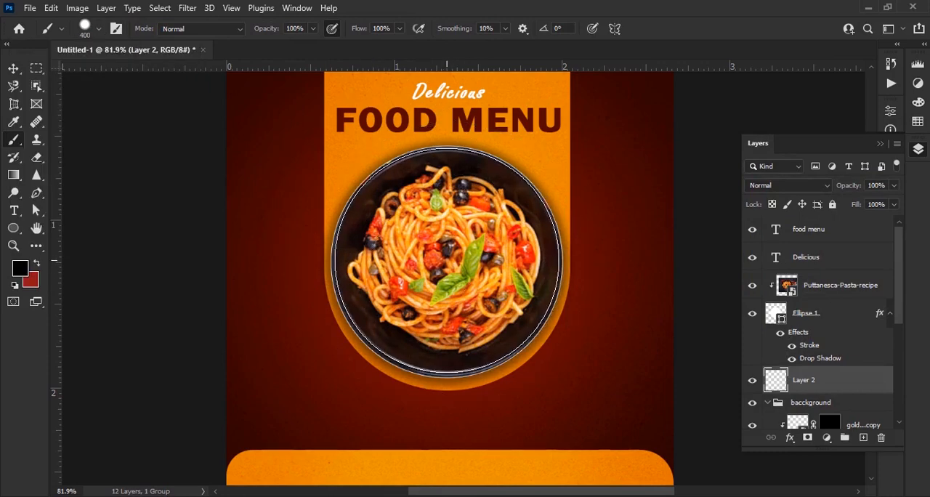
pyautogui.scroll(-1, 449, 262)
pyautogui.scroll(3, 449, 261)
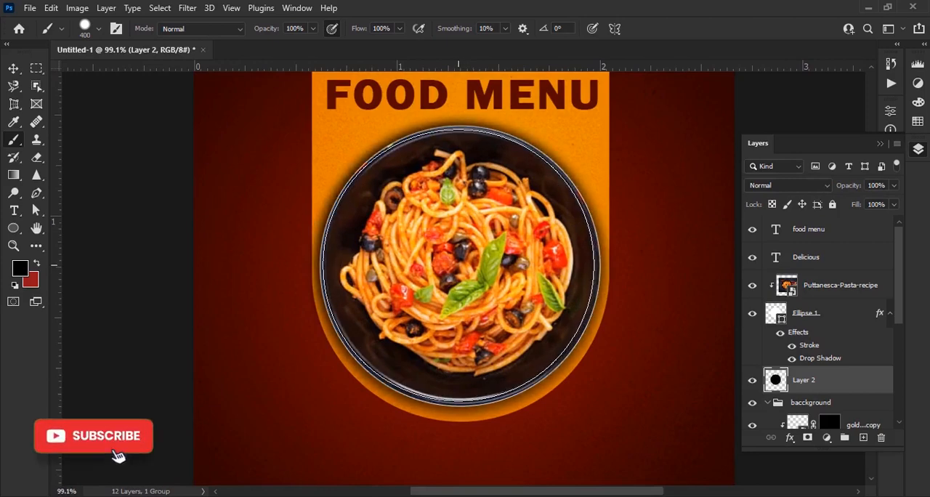
pyautogui.scroll(-3, 461, 265)
pyautogui.press('v')
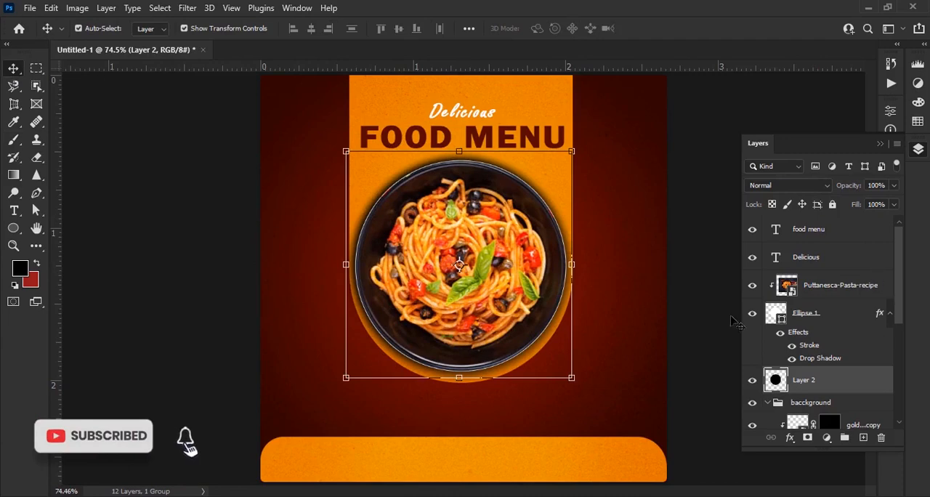
pyautogui.click(729, 318)
pyautogui.scroll(-3, 621, 308)
pyautogui.scroll(1, 595, 315)
pyautogui.scroll(2, 566, 342)
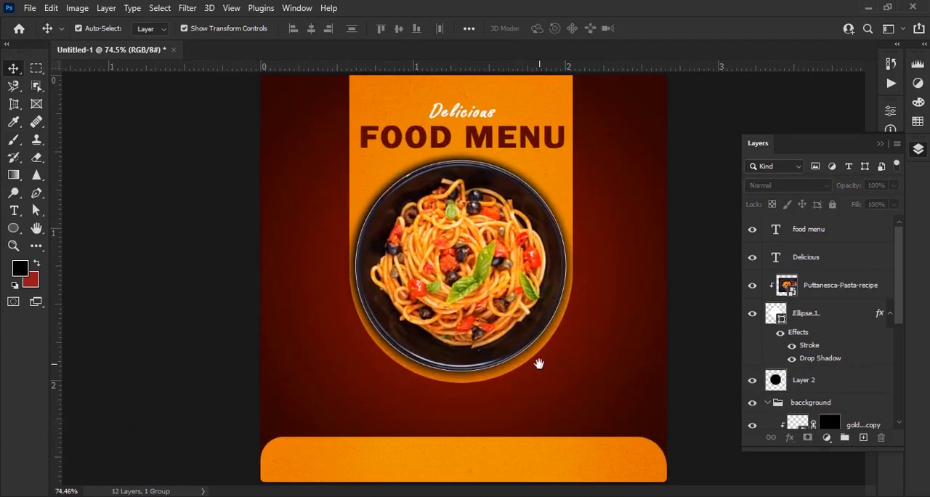
pyautogui.scroll(2, 544, 371)
pyautogui.scroll(-3, 581, 334)
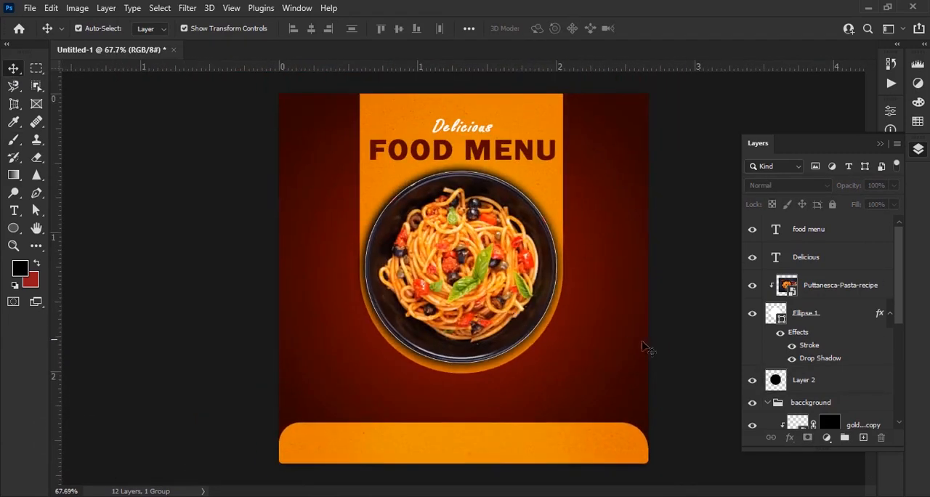
# Draw a bright red ellipse about 171 by 125 px overlapping the bowl's lower-right edge, without a stroke
pyautogui.scroll(5, 649, 348)
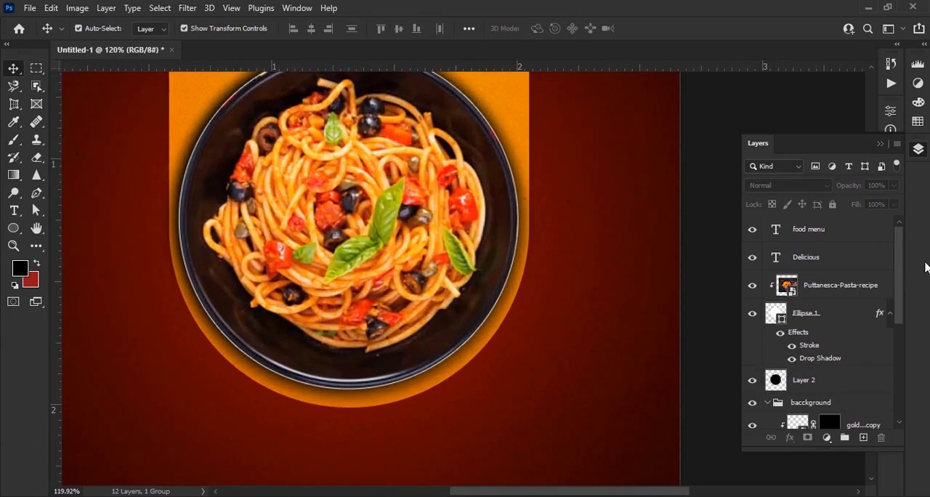
pyautogui.click(14, 229)
pyautogui.click(152, 28)
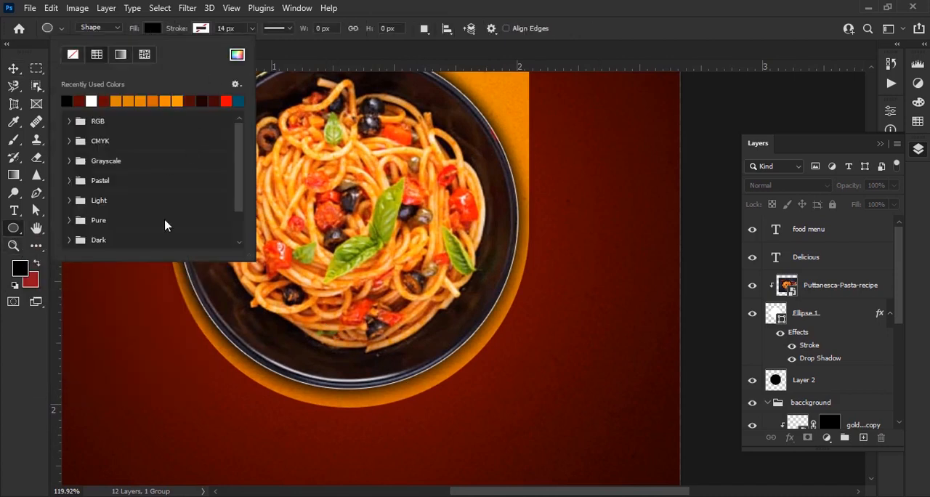
pyautogui.click(224, 98)
pyautogui.click(153, 28)
pyautogui.moveTo(458, 249); pyautogui.dragTo(477, 356)
pyautogui.scroll(6, 552, 356)
pyautogui.click(853, 106)
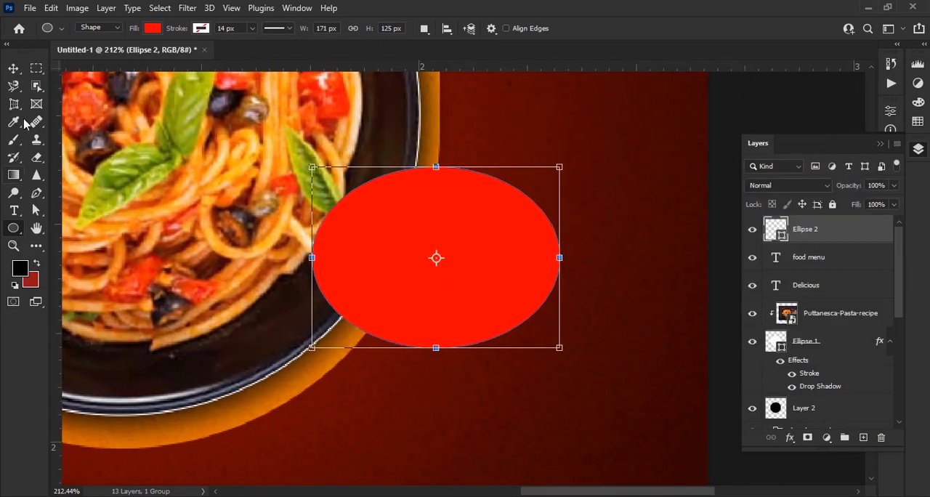
pyautogui.click(12, 68)
pyautogui.click(723, 454)
# Draw a curved red speech-bubble tail with the Pen tool and join it to the ellipse's lower-left edge
pyautogui.click(36, 193)
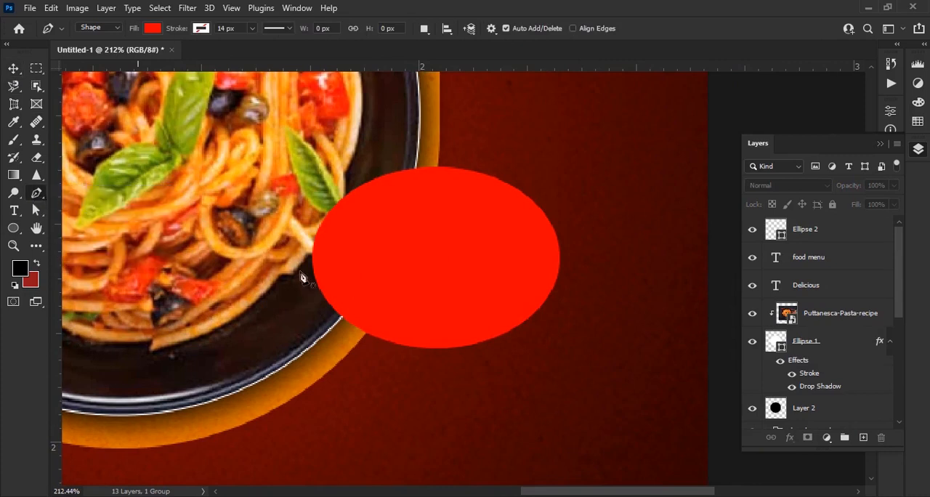
pyautogui.scroll(2, 461, 359)
pyautogui.click(481, 346)
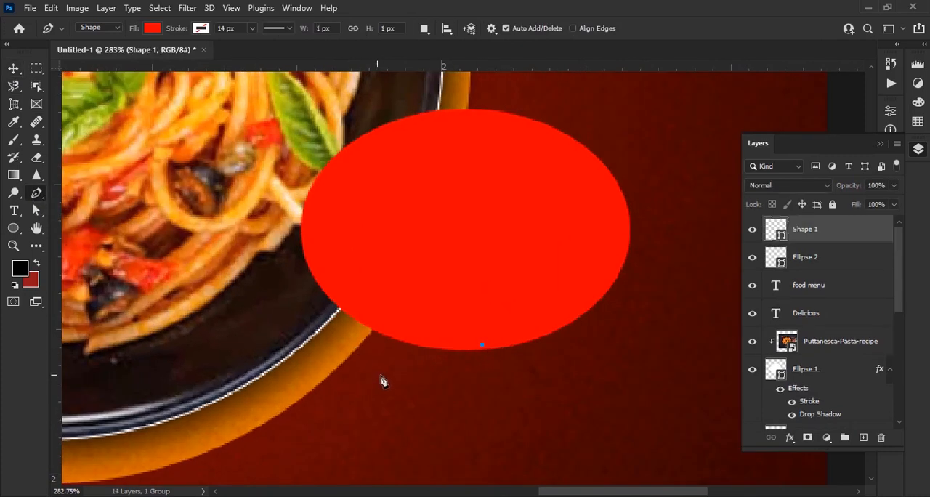
pyautogui.moveTo(292, 368); pyautogui.dragTo(230, 364)
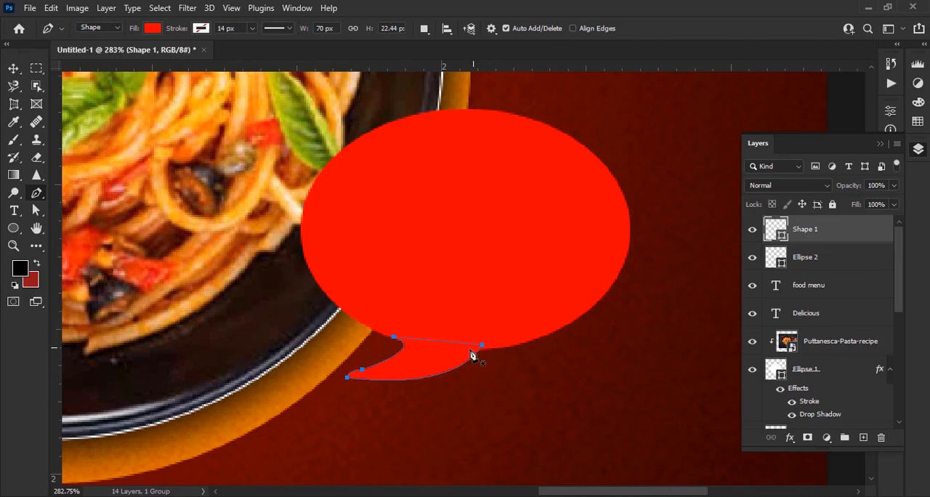
pyautogui.press('v')
pyautogui.moveTo(431, 360); pyautogui.dragTo(411, 354)
pyautogui.click(485, 421)
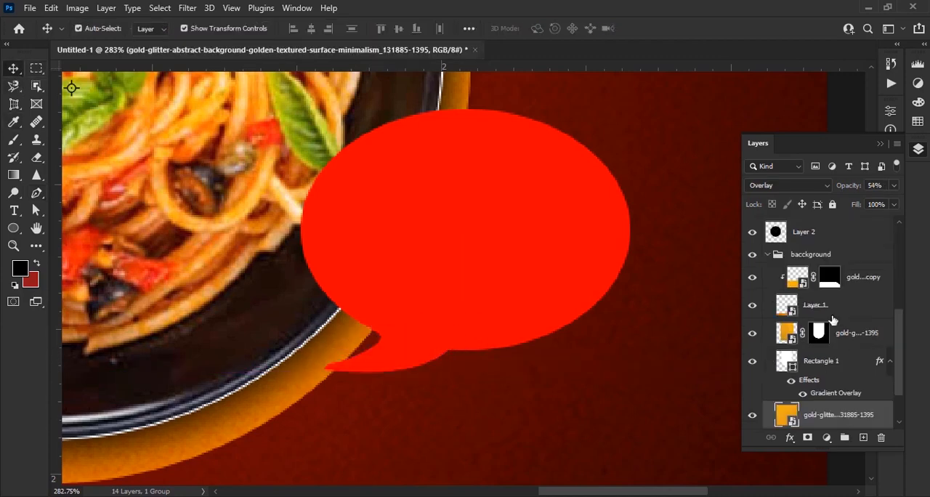
# Combine the ellipse and tail shape layers into a single smart object
pyautogui.click(494, 260)
pyautogui.scroll(1, 842, 301)
pyautogui.keyDown('ctrl'); pyautogui.click(833, 230); pyautogui.keyUp('ctrl')
pyautogui.rightClick(830, 230)
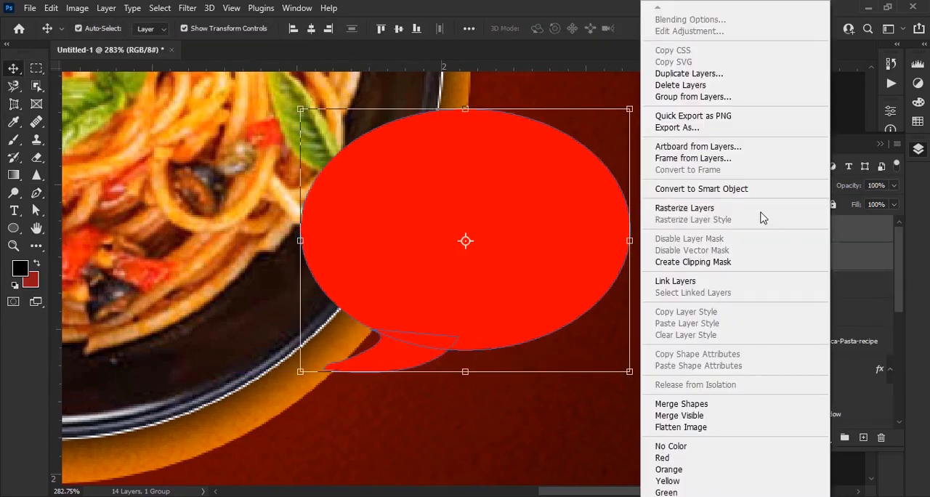
pyautogui.click(739, 189)
# Scale the speech bubble down slightly and position it over the bowl's lower-right edge
pyautogui.scroll(-1, 469, 305)
pyautogui.scroll(-2, 469, 309)
pyautogui.moveTo(571, 264); pyautogui.dragTo(510, 250)
pyautogui.scroll(-5, 509, 294)
pyautogui.press('Return')
pyautogui.scroll(3, 472, 256)
pyautogui.moveTo(561, 291); pyautogui.dragTo(591, 313)
pyautogui.moveTo(570, 260)
pyautogui.mouseDown()
pyautogui.moveTo(544, 259)
pyautogui.moveTo(563, 249)
pyautogui.mouseUp()
pyautogui.press('Return')
pyautogui.scroll(2, 690, 273)
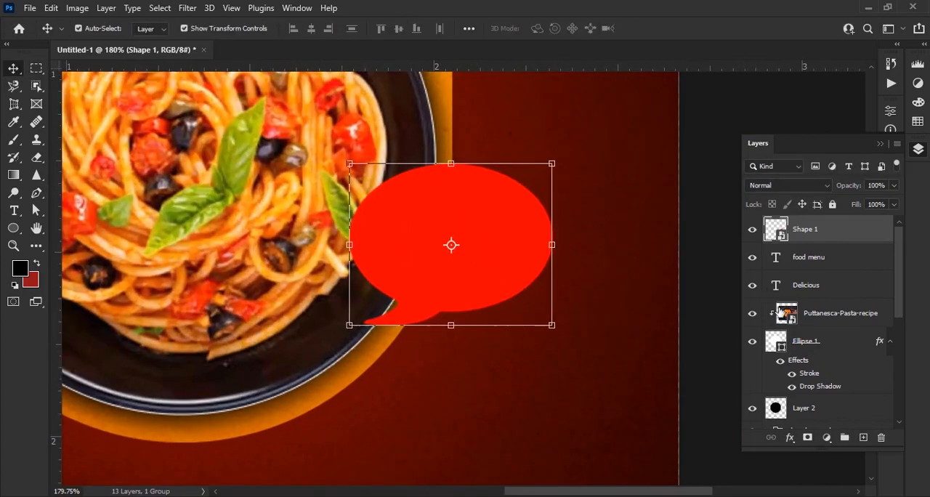
# Apply a drop shadow to the speech bubble with 23% opacity, 2 px distance, 32% spread and 13 px size
pyautogui.click(790, 437)
pyautogui.click(830, 434)
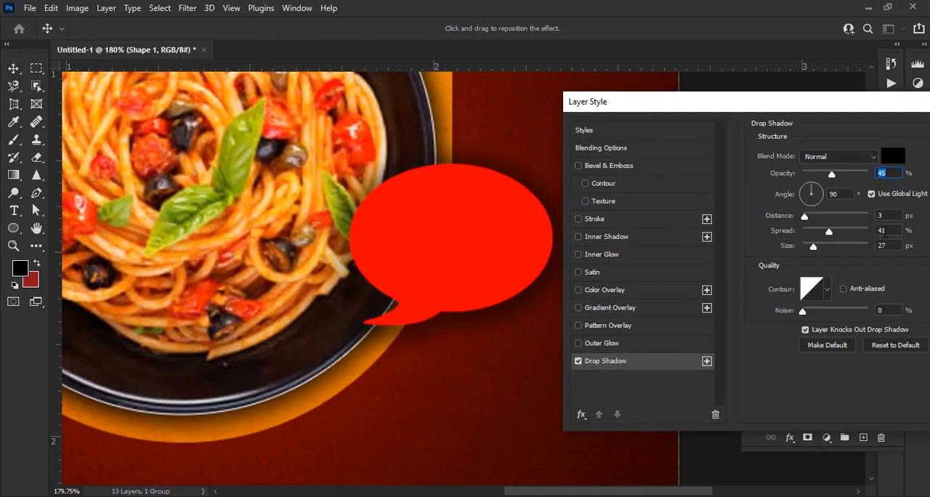
pyautogui.moveTo(813, 247); pyautogui.dragTo(805, 250)
pyautogui.moveTo(832, 175); pyautogui.dragTo(841, 176)
pyautogui.moveTo(804, 217); pyautogui.dragTo(807, 218)
pyautogui.moveTo(804, 248); pyautogui.dragTo(812, 232)
pyautogui.moveTo(841, 175); pyautogui.dragTo(832, 176)
pyautogui.moveTo(806, 218); pyautogui.dragTo(824, 233)
pyautogui.moveTo(832, 175)
pyautogui.mouseDown()
pyautogui.moveTo(847, 176)
pyautogui.moveTo(823, 187)
pyautogui.mouseUp()
pyautogui.moveTo(809, 248); pyautogui.dragTo(810, 248)
pyautogui.moveTo(822, 175); pyautogui.dragTo(818, 176)
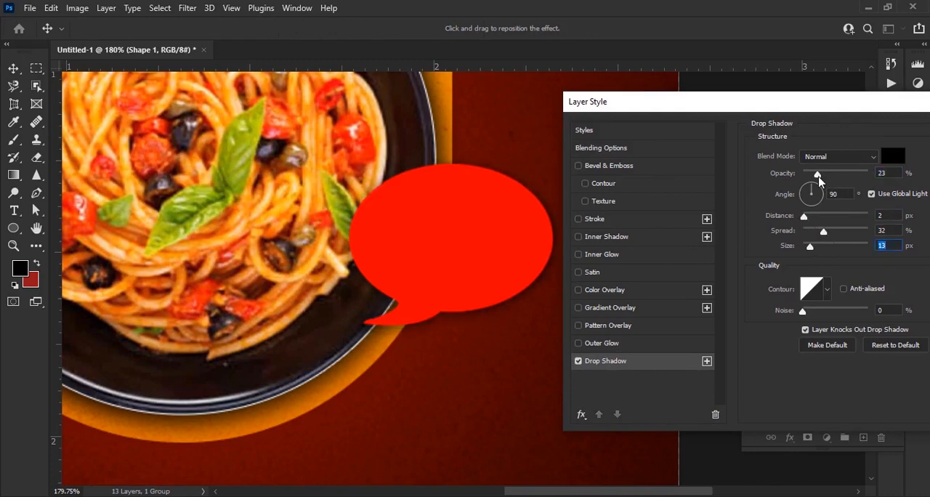
pyautogui.press('Return')
pyautogui.click(670, 332)
# Add white "DISCOUNT" text in Franklin Gothic Demi over the speech bubble
pyautogui.scroll(-5, 614, 324)
pyautogui.scroll(7, 575, 318)
pyautogui.moveTo(554, 324); pyautogui.dragTo(529, 363)
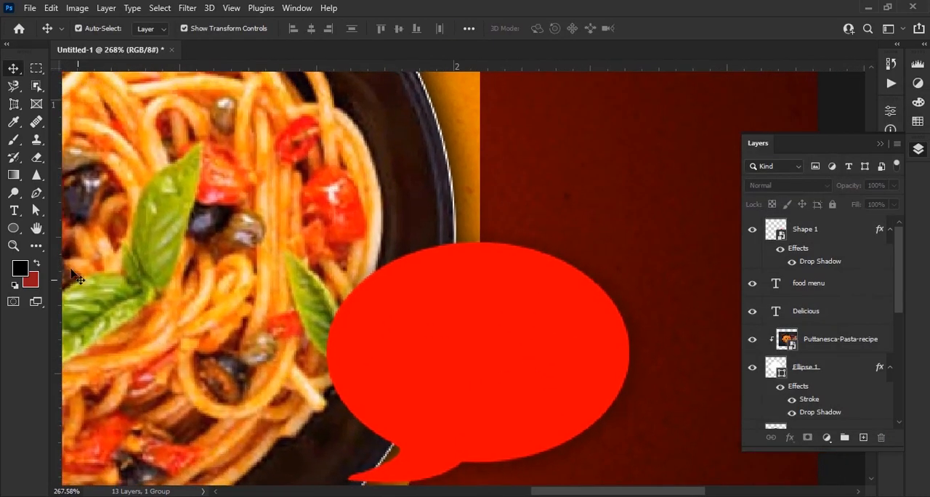
pyautogui.click(14, 211)
pyautogui.click(545, 29)
pyautogui.click(572, 165)
pyautogui.click(880, 157)
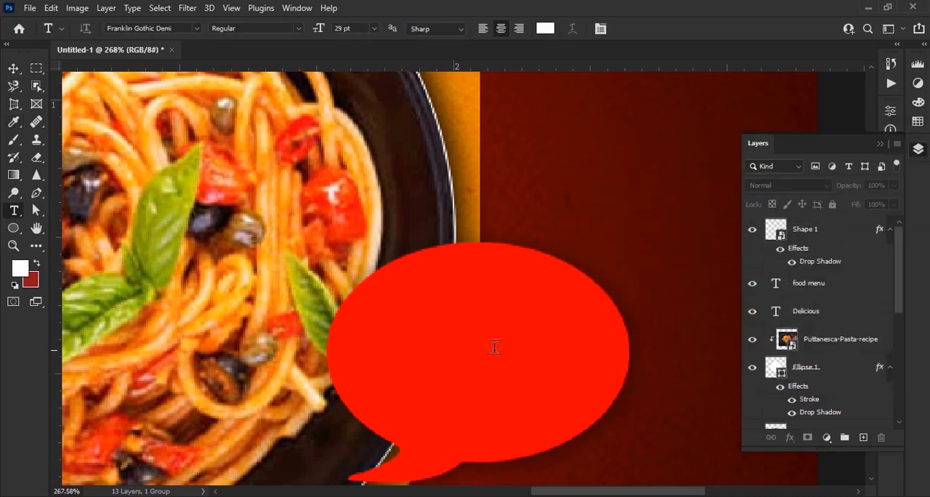
pyautogui.click(468, 354)
pyautogui.write('DISCOUNT')
pyautogui.click(650, 29)
pyautogui.press('v')
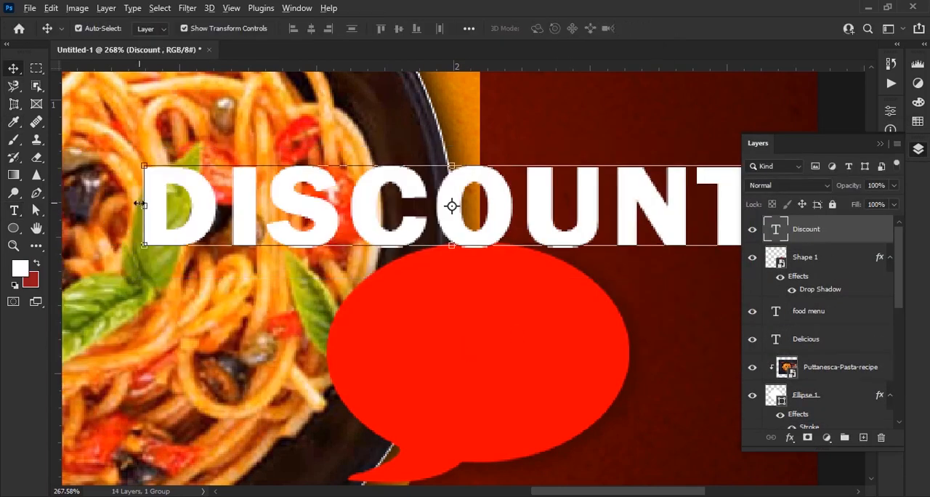
# Scale the discount text down to about 31% and place it in the upper half of the speech bubble
pyautogui.hotkey('ctrl', 't')
pyautogui.moveTo(139, 213)
pyautogui.mouseDown()
pyautogui.moveTo(154, 220)
pyautogui.moveTo(146, 217)
pyautogui.mouseUp()
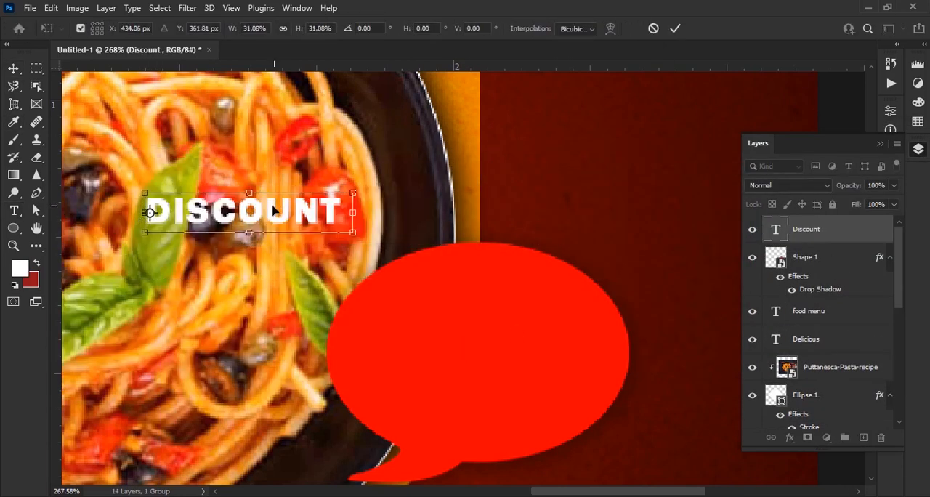
pyautogui.moveTo(275, 208); pyautogui.dragTo(507, 317)
pyautogui.click(675, 28)
# Turn off All Caps for the discount text so it reads "Discount" and enlarge it to about 128%
pyautogui.click(912, 147)
pyautogui.click(890, 232)
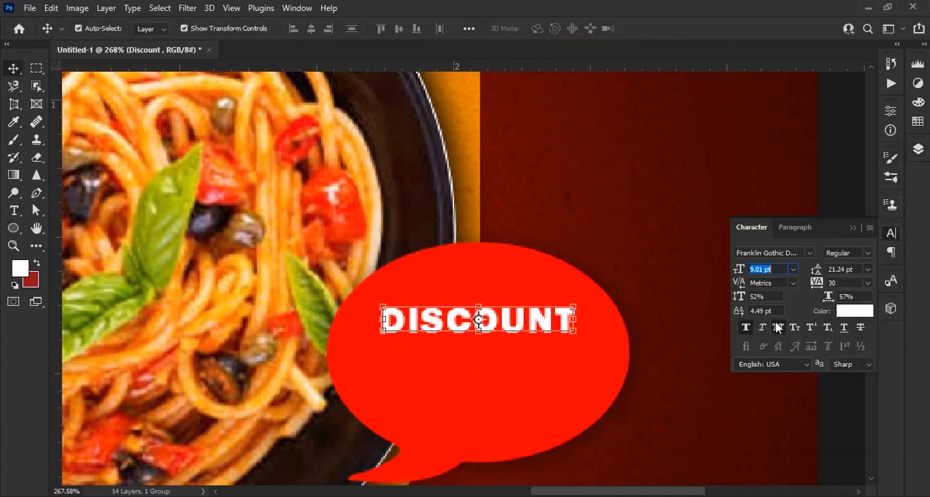
pyautogui.click(14, 210)
pyautogui.moveTo(407, 320); pyautogui.dragTo(604, 319)
pyautogui.click(779, 328)
pyautogui.click(650, 30)
pyautogui.press('v')
pyautogui.scroll(1, 537, 305)
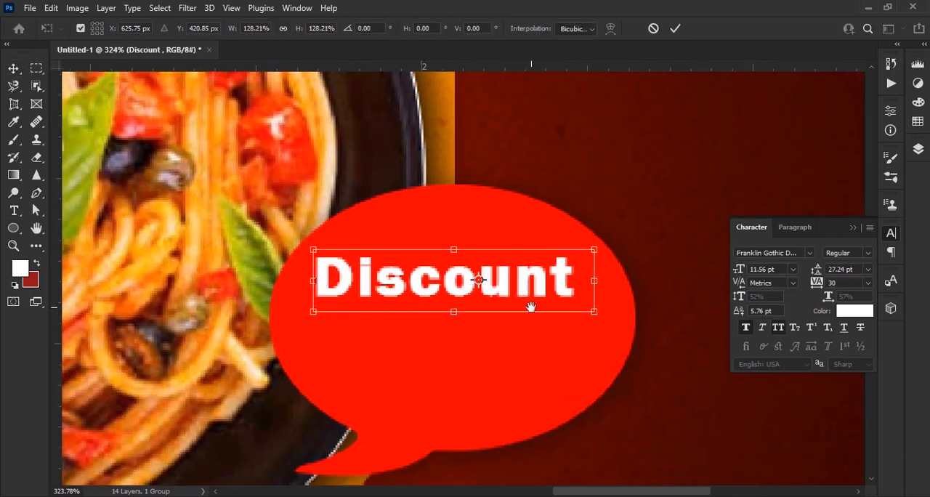
pyautogui.press('Return')
# Duplicate the "Discount" text directly beneath itself and change the copy to "50%"
pyautogui.moveTo(496, 280); pyautogui.dragTo(500, 334)
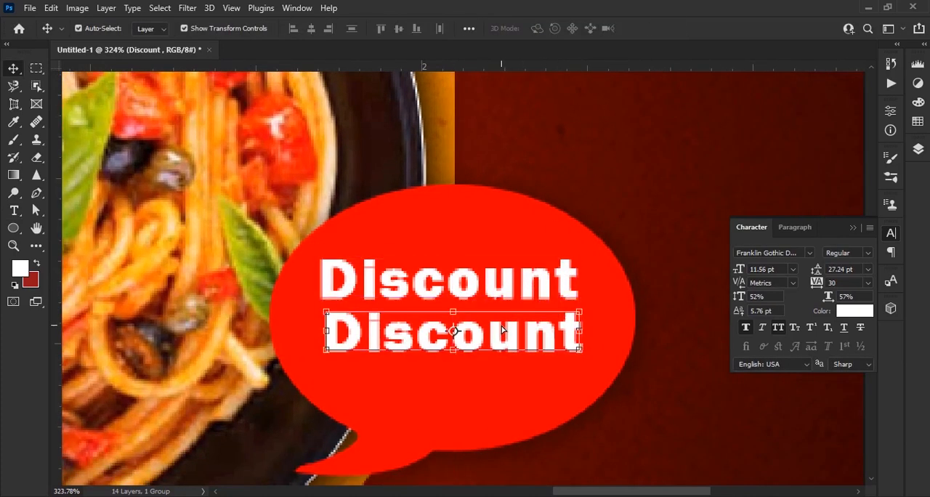
pyautogui.press('t')
pyautogui.moveTo(326, 336); pyautogui.dragTo(616, 355)
pyautogui.write('50')
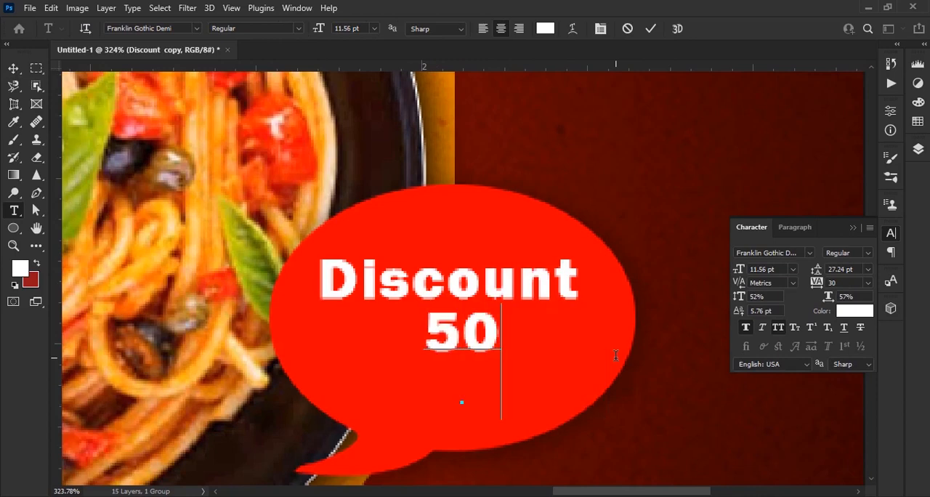
pyautogui.write('%')
pyautogui.click(650, 29)
# Enlarge the "50%" text and centre it under "Discount" inside the speech bubble
pyautogui.press('v')
pyautogui.moveTo(525, 334); pyautogui.dragTo(461, 295)
pyautogui.click(674, 29)
# Try a stronger speech-bubble drop shadow with 64% opacity, 9 px distance, 32% spread and 6 px size
pyautogui.scroll(-1, 508, 332)
pyautogui.click(853, 228)
pyautogui.click(918, 149)
pyautogui.click(832, 289)
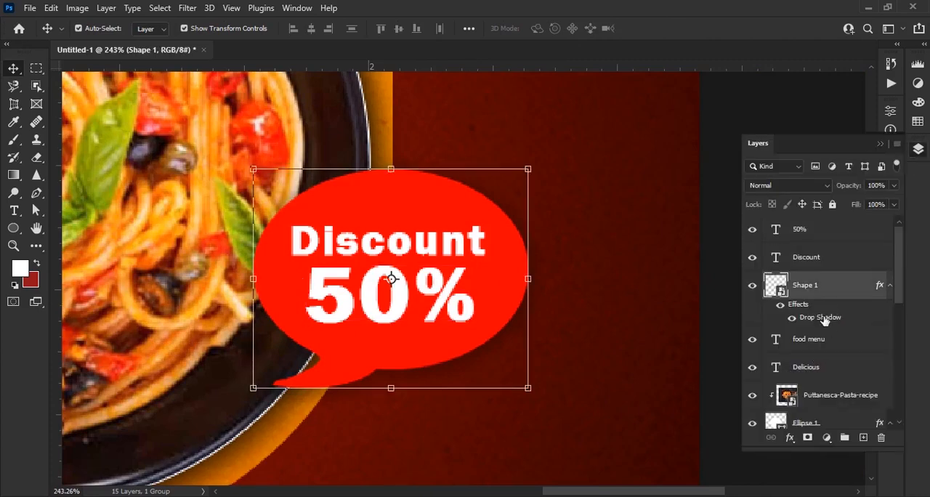
pyautogui.doubleClick(821, 317)
pyautogui.moveTo(483, 165); pyautogui.dragTo(749, 138)
pyautogui.moveTo(838, 208); pyautogui.dragTo(848, 210)
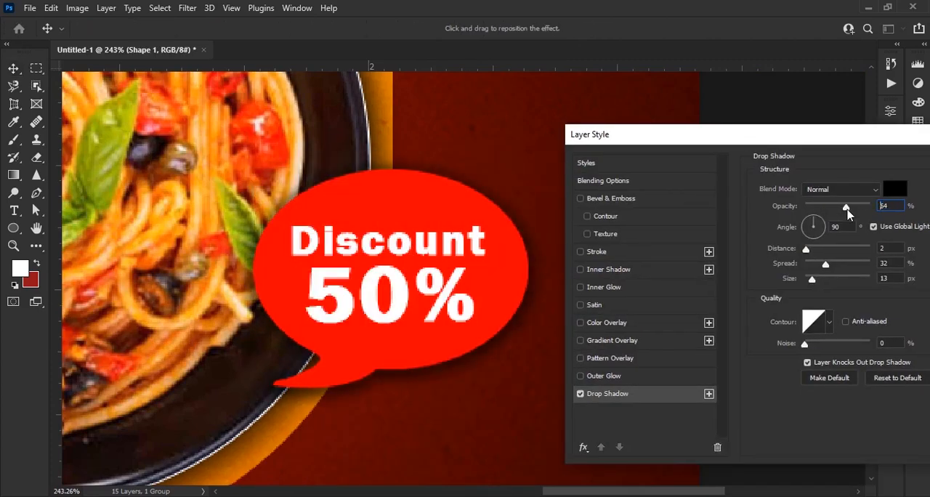
pyautogui.moveTo(804, 252); pyautogui.dragTo(807, 280)
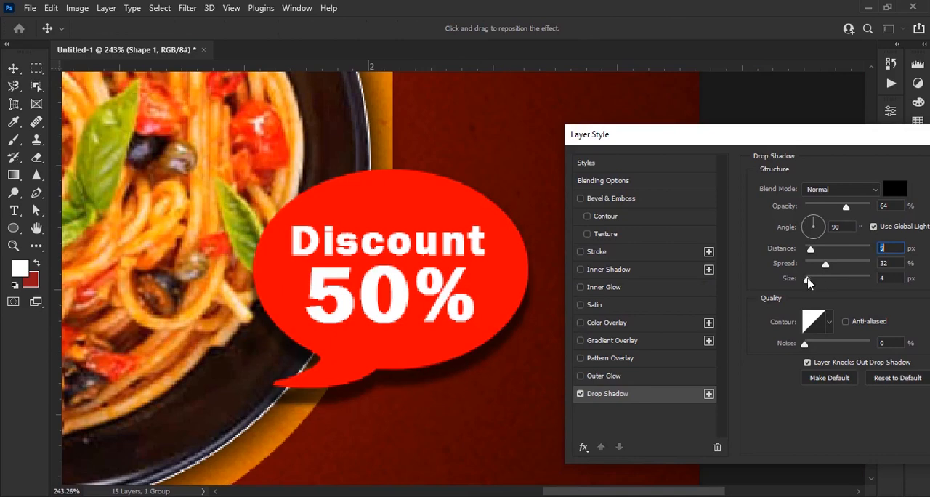
pyautogui.moveTo(811, 250); pyautogui.dragTo(811, 252)
pyautogui.moveTo(857, 136); pyautogui.dragTo(559, 151)
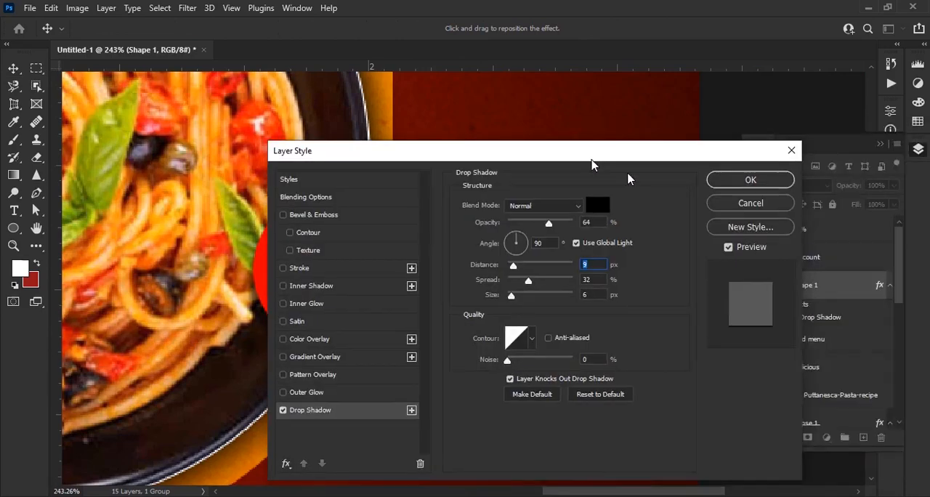
pyautogui.click(743, 180)
# Convert the Ellipse 1 plate layer into a smart object
pyautogui.scroll(-3, 547, 215)
pyautogui.scroll(-3, 865, 329)
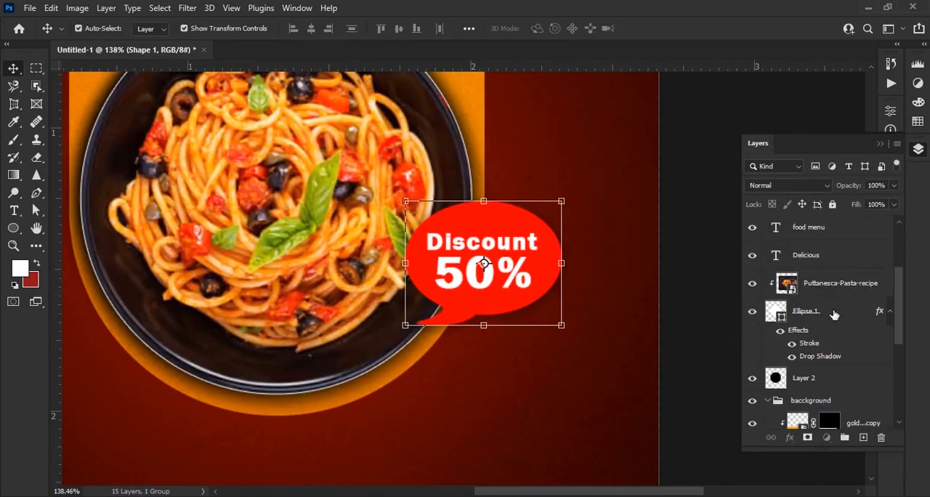
pyautogui.rightClick(834, 314)
pyautogui.click(777, 190)
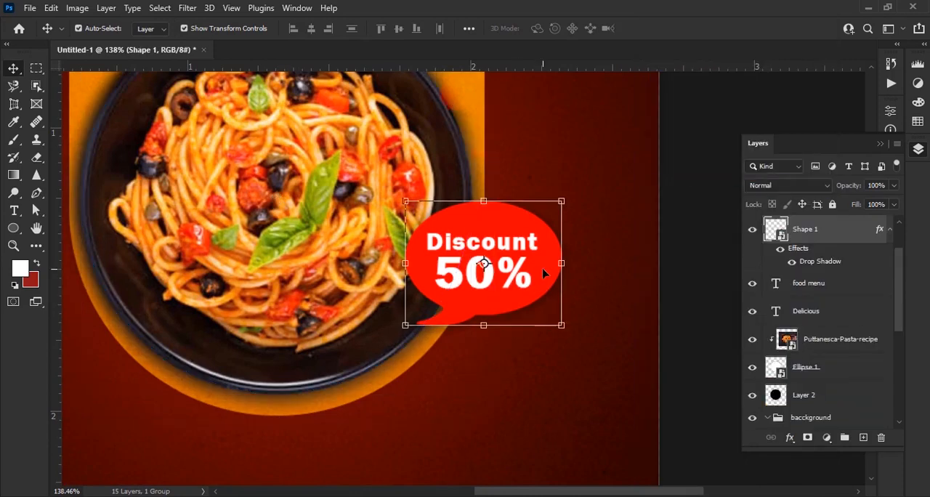
# Strengthen the speech bubble's drop shadow, setting a 118° angle, 7 px distance, 26% spread and 7 px size
pyautogui.scroll(3, 543, 274)
pyautogui.doubleClick(820, 260)
pyautogui.moveTo(461, 154); pyautogui.dragTo(726, 156)
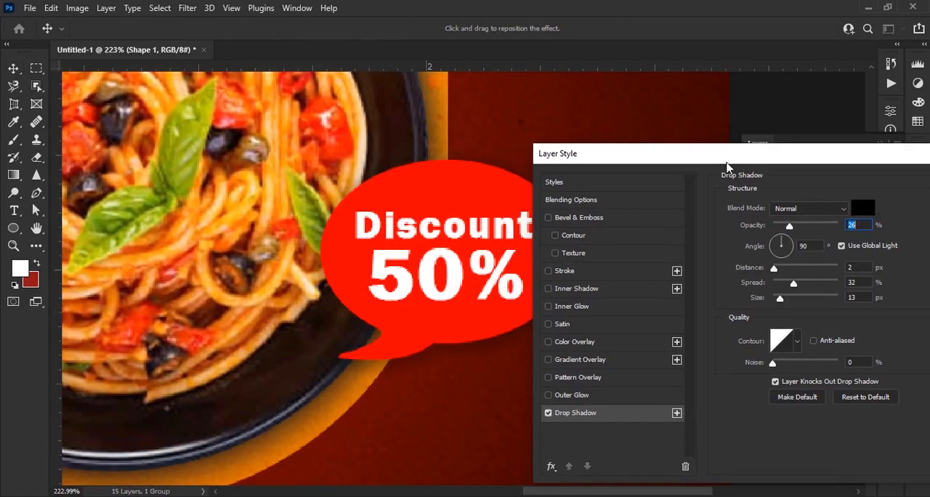
pyautogui.moveTo(789, 226); pyautogui.dragTo(805, 227)
pyautogui.click(776, 236)
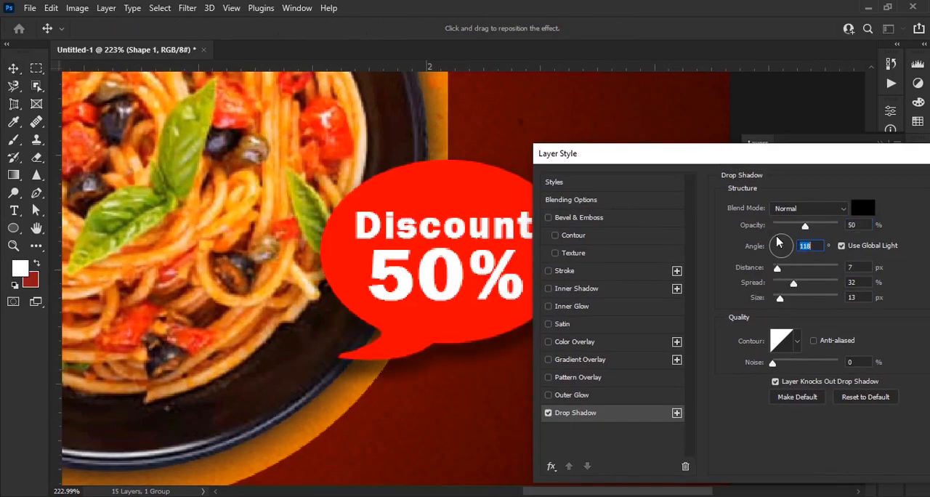
pyautogui.moveTo(794, 284); pyautogui.dragTo(778, 300)
pyautogui.moveTo(805, 227)
pyautogui.mouseDown()
pyautogui.moveTo(792, 230)
pyautogui.moveTo(809, 226)
pyautogui.mouseUp()
pyautogui.moveTo(778, 299); pyautogui.dragTo(777, 299)
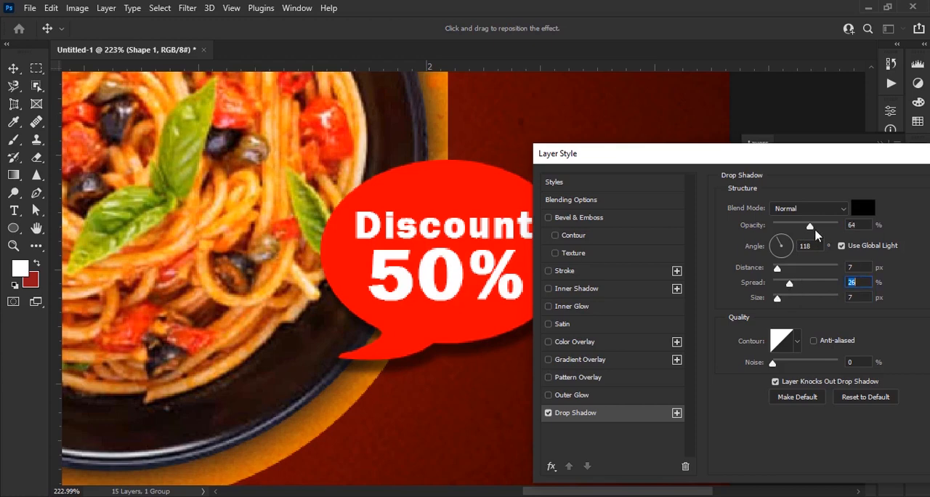
pyautogui.moveTo(809, 227); pyautogui.dragTo(803, 227)
pyautogui.moveTo(809, 161); pyautogui.dragTo(591, 181)
pyautogui.press('Return')
pyautogui.scroll(-4, 414, 231)
pyautogui.click(610, 328)
pyautogui.scroll(-3, 610, 328)
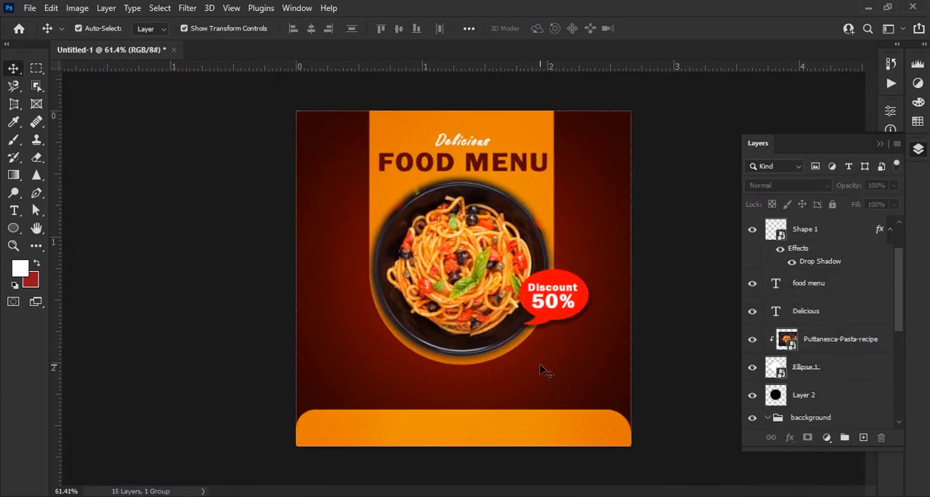
# Place the folded white paper texture image in the design and move it to the top of the baccground group
pyautogui.scroll(1, 520, 382)
pyautogui.scroll(-1, 521, 382)
pyautogui.hotkey('alt', 'Tab')
pyautogui.moveTo(819, 102); pyautogui.dragTo(561, 348)
pyautogui.press('Return')
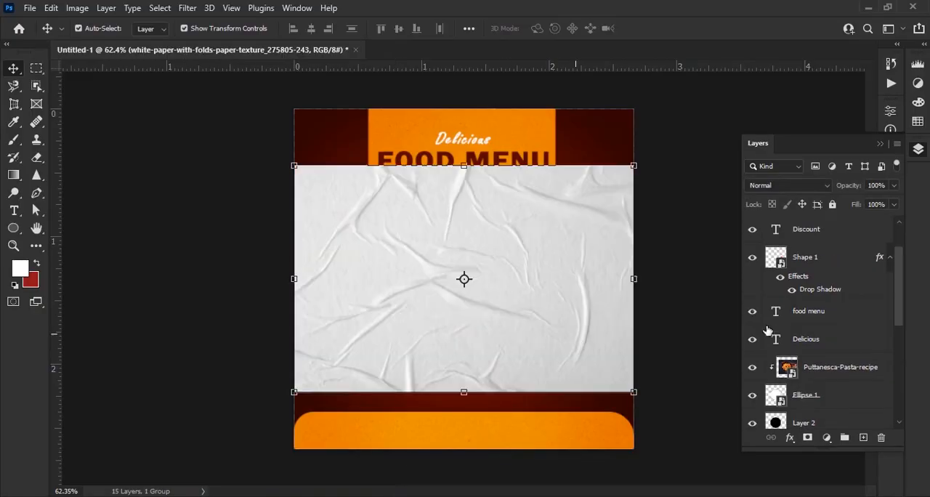
pyautogui.scroll(-1, 830, 321)
pyautogui.scroll(3, 830, 319)
pyautogui.moveTo(828, 234)
pyautogui.mouseDown()
pyautogui.moveTo(822, 476)
pyautogui.moveTo(828, 221)
pyautogui.moveTo(827, 234)
pyautogui.mouseUp()
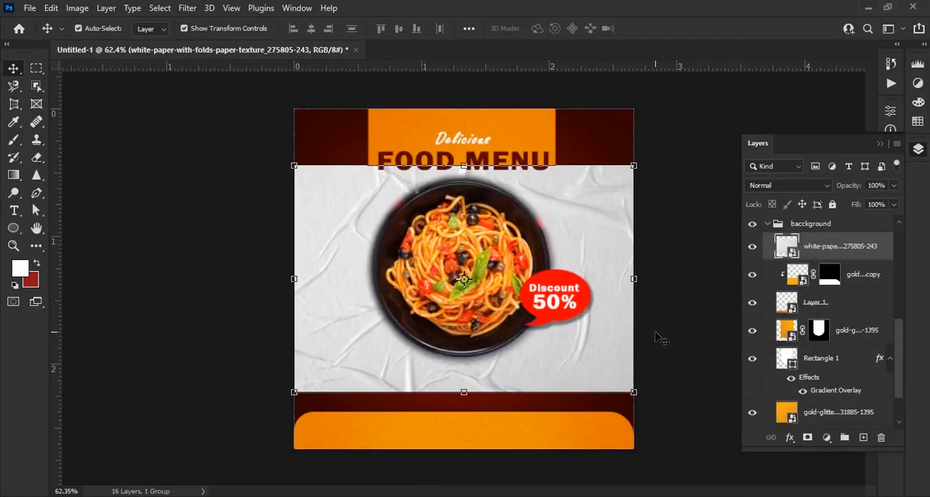
# Enlarge the paper texture to cover the whole canvas and blend it in Color Burn mode at 88% opacity
pyautogui.moveTo(640, 281); pyautogui.dragTo(729, 290)
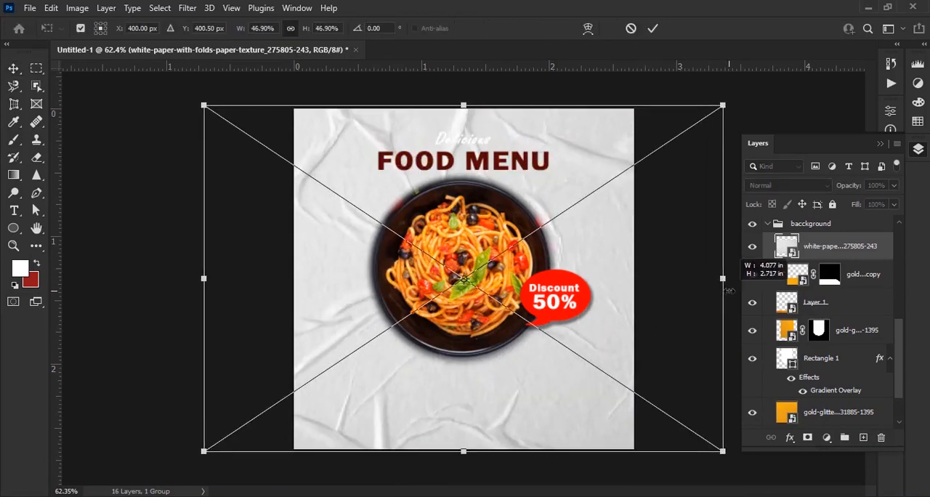
pyautogui.moveTo(531, 408); pyautogui.dragTo(548, 409)
pyautogui.click(652, 28)
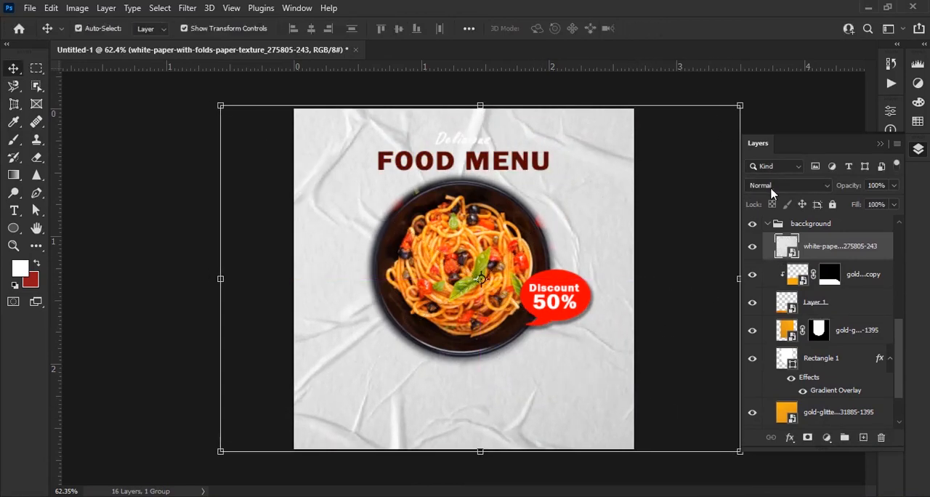
pyautogui.click(814, 186)
pyautogui.click(819, 222)
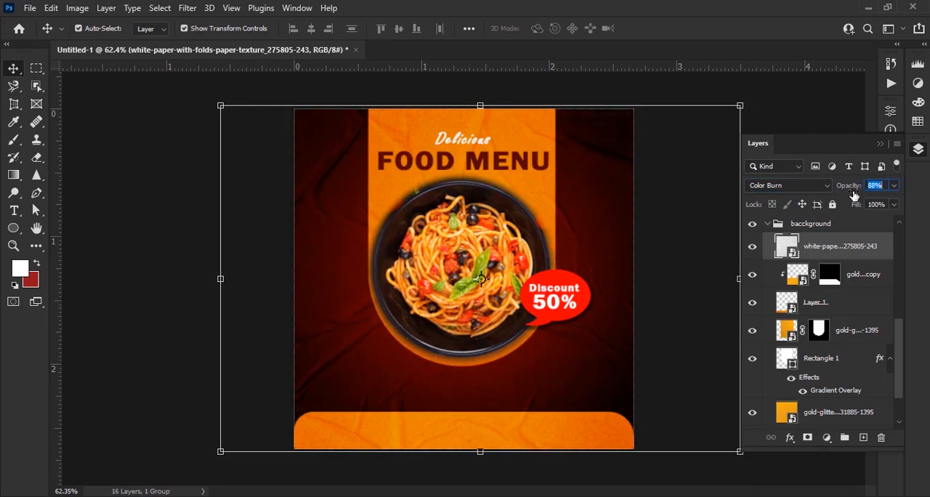
pyautogui.click(799, 124)
pyautogui.click(767, 224)
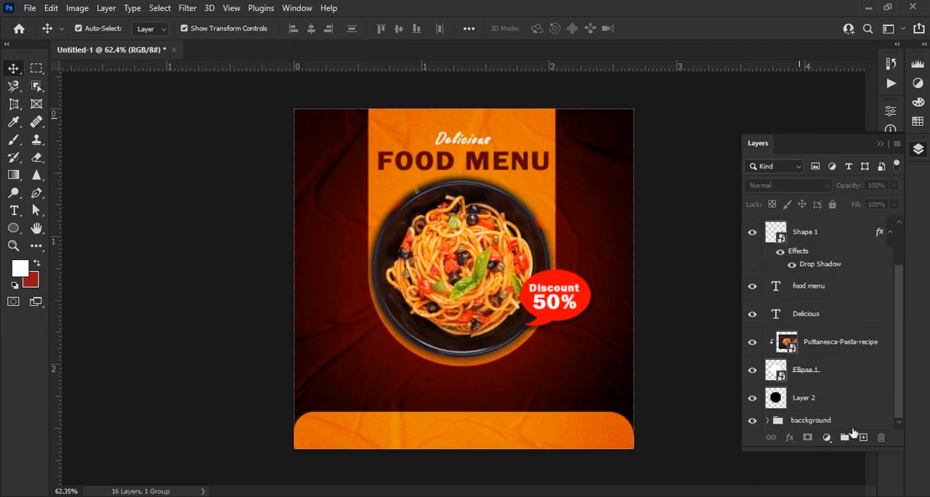
pyautogui.click(849, 421)
pyautogui.click(832, 205)
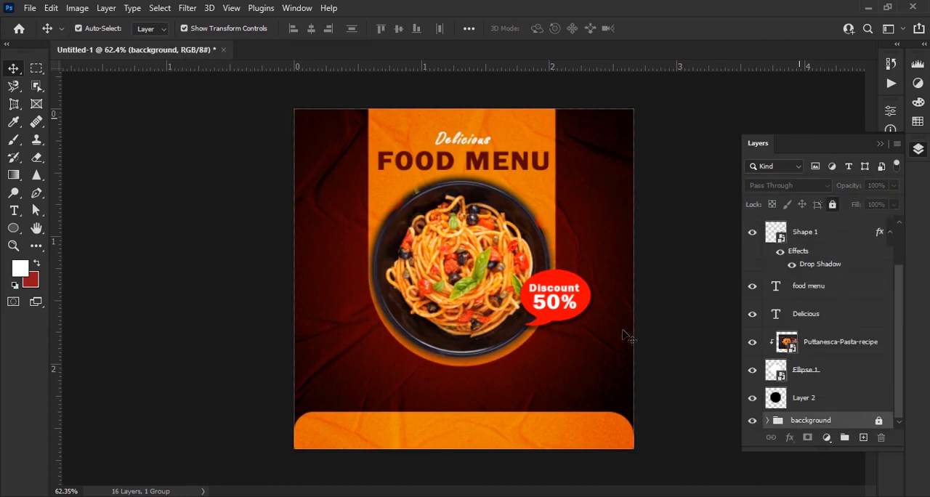
pyautogui.hotkey('ctrl', 'z')
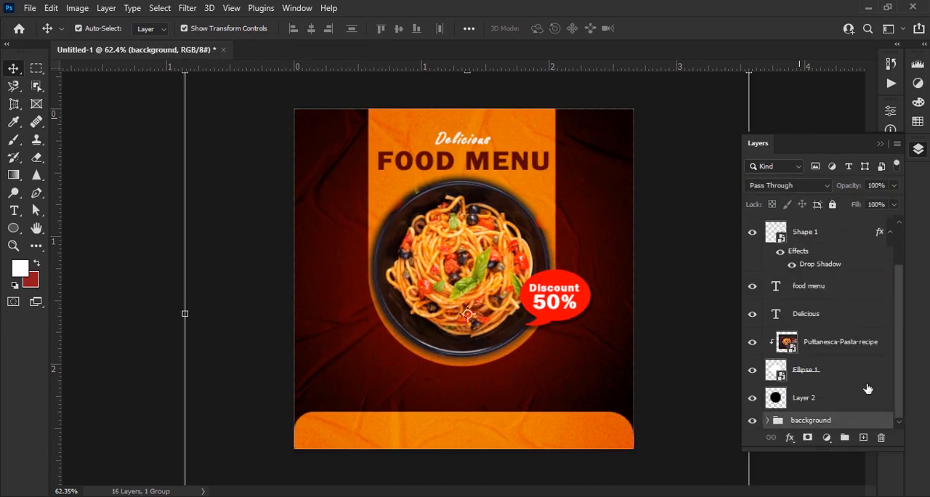
# Reduce the paper texture's opacity to 52% and lock the collapsed baccground group
pyautogui.click(767, 420)
pyautogui.click(825, 385)
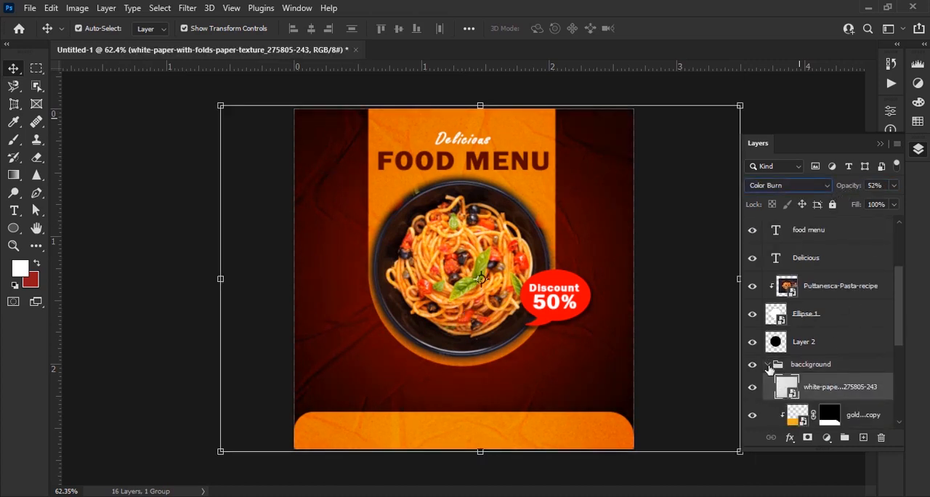
pyautogui.click(768, 365)
pyautogui.click(832, 421)
pyautogui.click(833, 204)
# Place the tomato stock image in the design above all other layers
pyautogui.scroll(-2, 516, 347)
pyautogui.scroll(2, 518, 362)
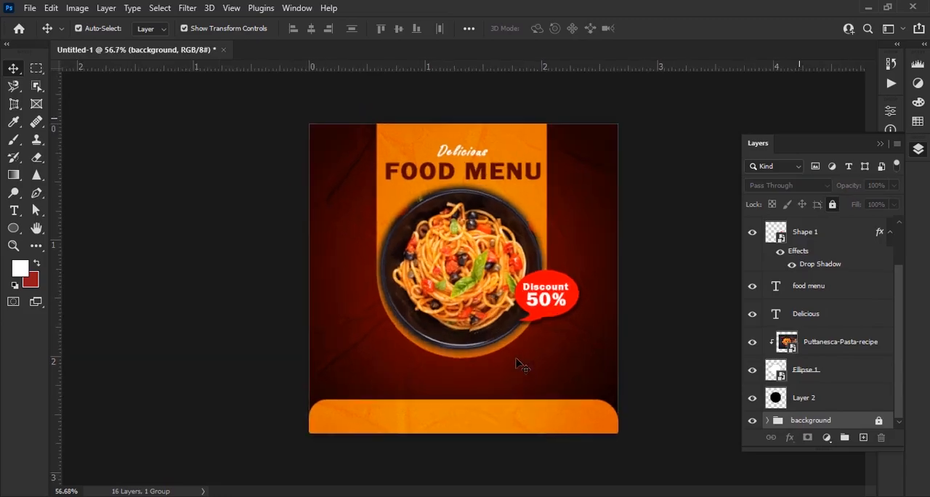
pyautogui.hotkey('alt', 'Tab')
pyautogui.moveTo(303, 102); pyautogui.dragTo(500, 334)
pyautogui.moveTo(831, 424); pyautogui.dragTo(831, 227)
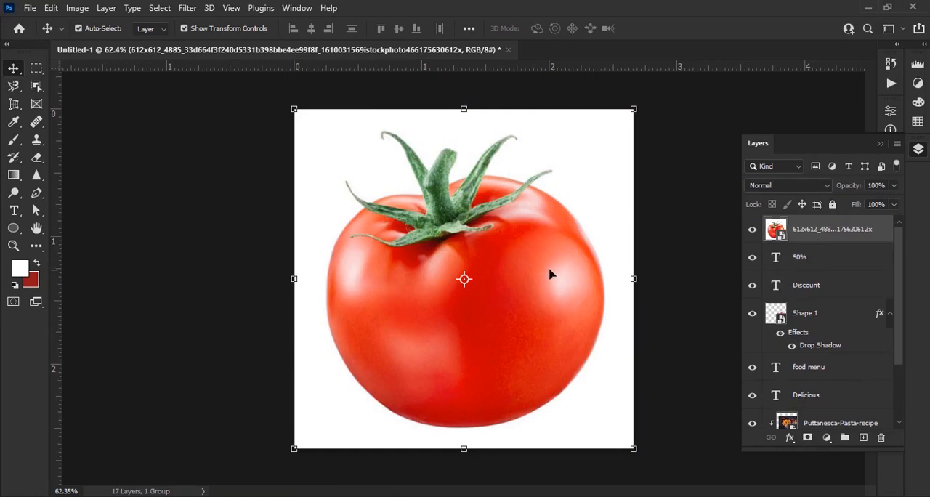
# Remove the white background around the tomato with the Magic Eraser tool
pyautogui.rightClick(38, 162)
pyautogui.click(88, 182)
pyautogui.click(390, 166)
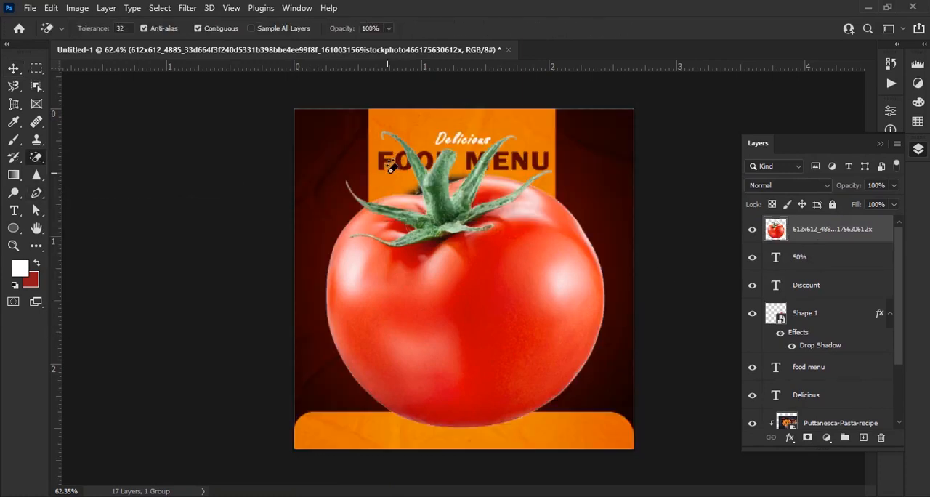
# Scale the tomato to about 23%, rotate it -16.3° and place it partly off the canvas's right edge beside the headline
pyautogui.press('v')
pyautogui.moveTo(327, 131); pyautogui.dragTo(493, 308)
pyautogui.moveTo(589, 382); pyautogui.dragTo(656, 206)
pyautogui.scroll(4, 642, 208)
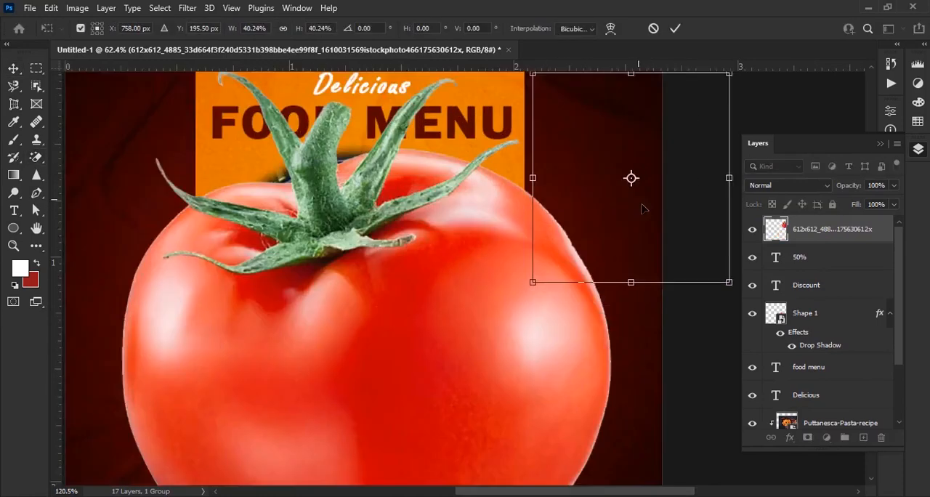
pyautogui.scroll(1, 641, 208)
pyautogui.moveTo(509, 173); pyautogui.dragTo(587, 177)
pyautogui.moveTo(584, 264); pyautogui.dragTo(631, 247)
pyautogui.moveTo(644, 193); pyautogui.dragTo(620, 211)
pyautogui.press('Return')
pyautogui.scroll(-2, 560, 229)
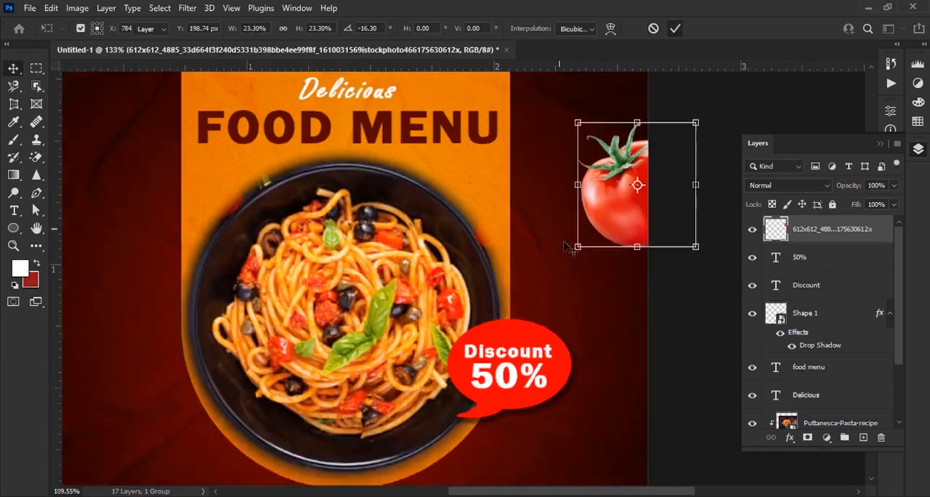
# Duplicate the tomato to the orange panel's left edge below the headline, rotate it 34.57° and scale it to 59.46%
pyautogui.scroll(-1, 569, 247)
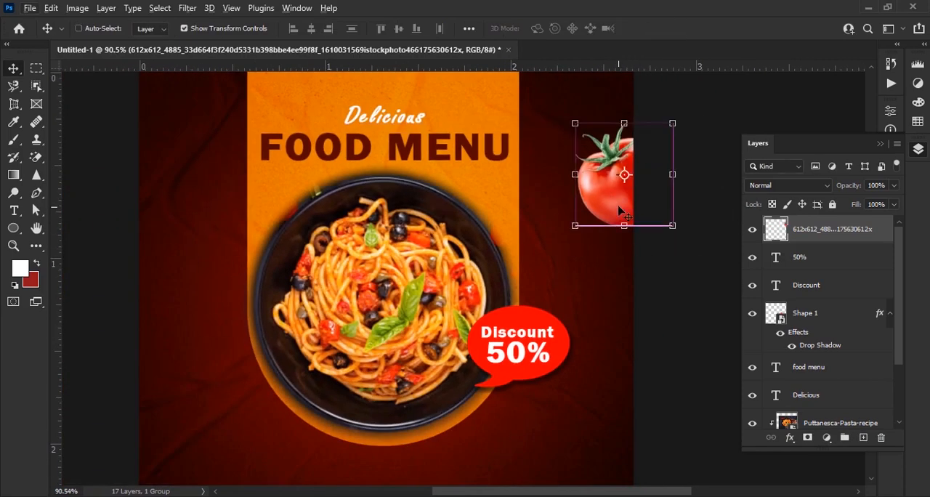
pyautogui.moveTo(618, 210); pyautogui.dragTo(231, 227)
pyautogui.moveTo(290, 164); pyautogui.dragTo(294, 203)
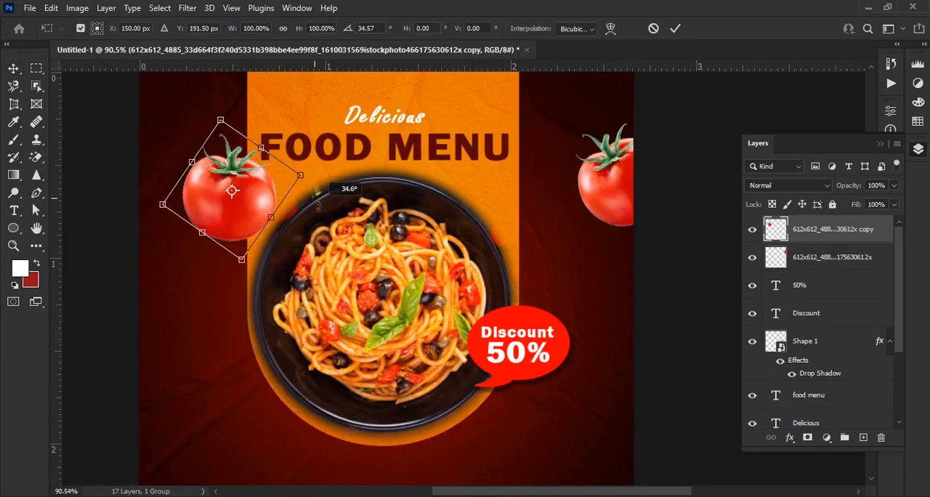
pyautogui.moveTo(242, 259); pyautogui.dragTo(233, 203)
pyautogui.moveTo(245, 171); pyautogui.dragTo(250, 211)
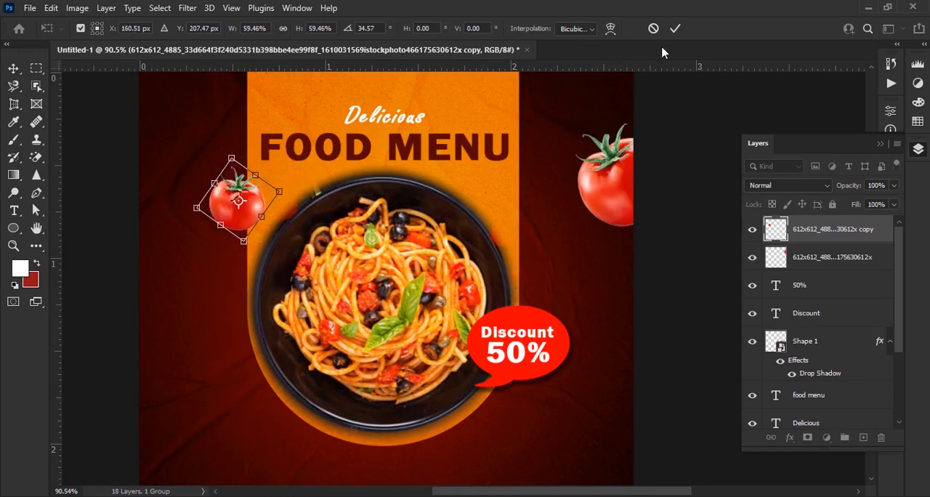
pyautogui.click(674, 29)
# Apply a Motion Blur with a 23° angle and 23-pixel distance to the large tomato at the canvas's right edge
pyautogui.hotkey('alt', '[')
pyautogui.moveTo(349, 199)
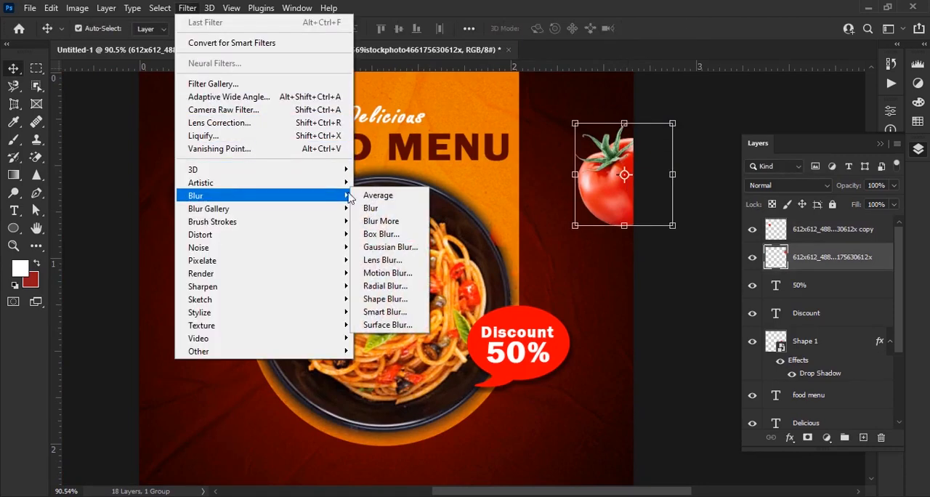
pyautogui.click(407, 272)
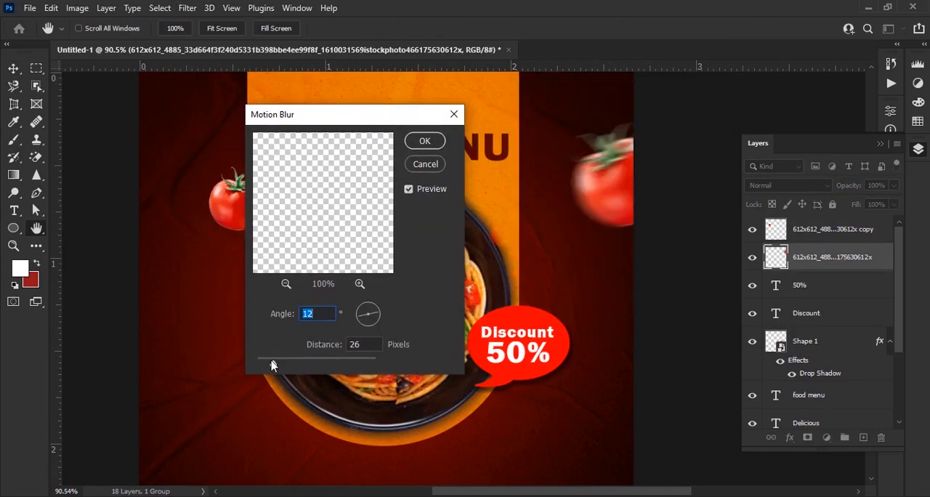
pyautogui.moveTo(269, 366); pyautogui.dragTo(267, 367)
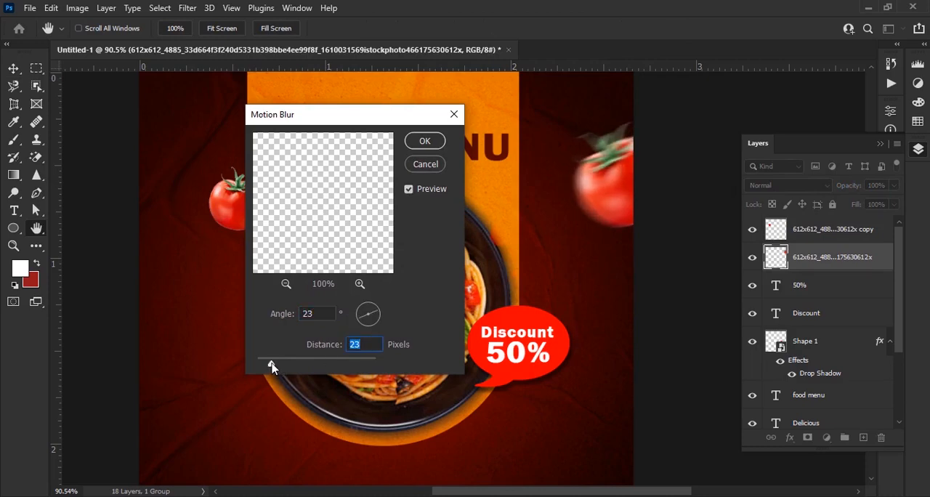
pyautogui.click(425, 141)
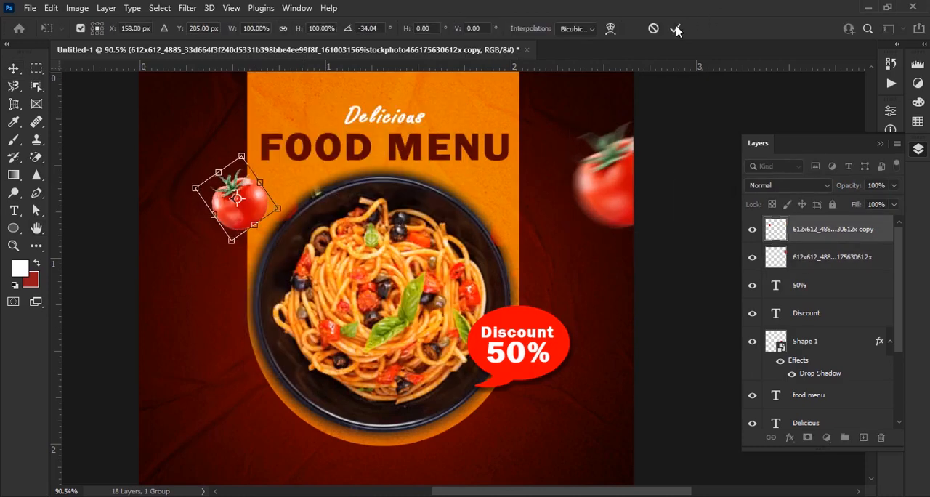
pyautogui.click(675, 29)
# Apply a Motion Blur with a 23° angle and 23-pixel distance to the small tomato beside the orange panel
pyautogui.click(187, 8)
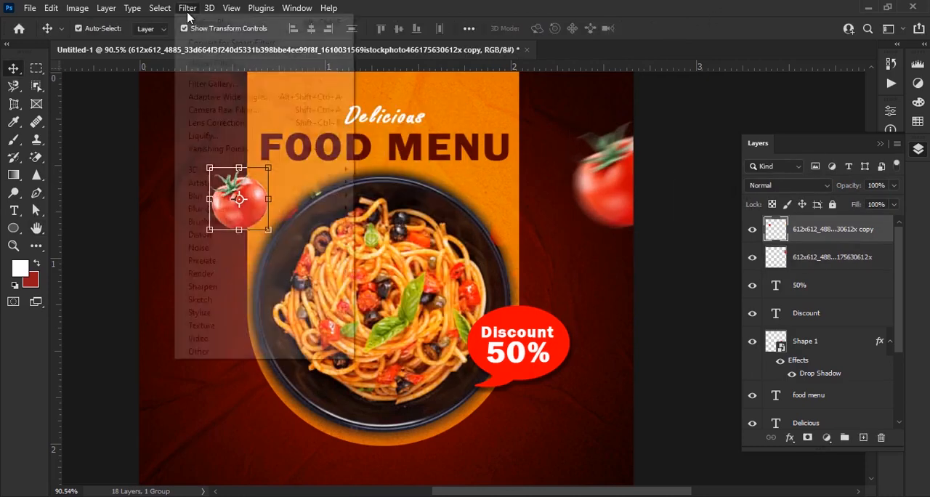
pyautogui.moveTo(305, 190)
pyautogui.click(382, 270)
pyautogui.moveTo(377, 122); pyautogui.dragTo(390, 123)
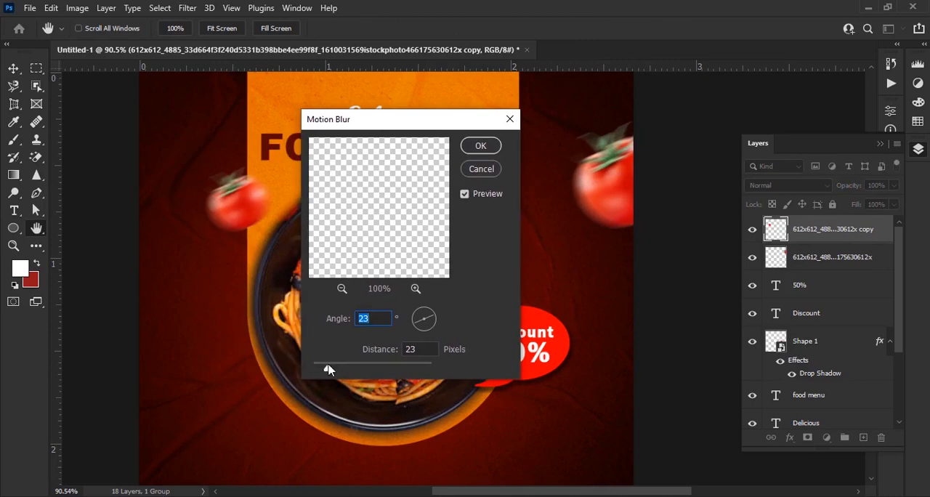
pyautogui.click(481, 146)
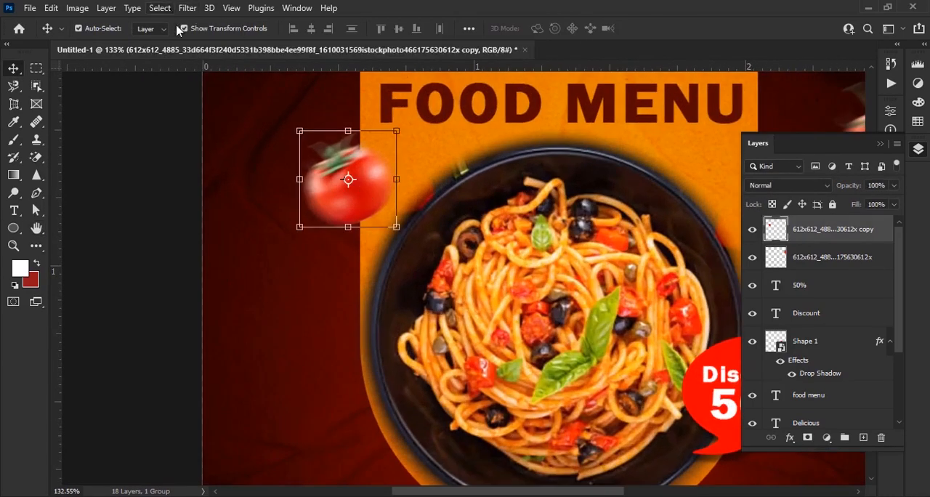
# Place the tomato slice image 153 from the pasta folder in the design above all other layers
pyautogui.scroll(-8, 282, 200)
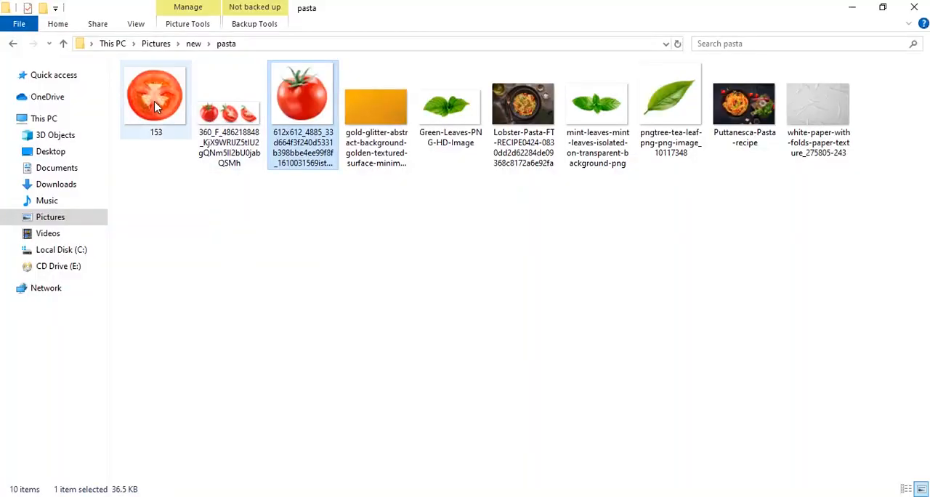
pyautogui.moveTo(155, 98)
pyautogui.mouseDown()
pyautogui.moveTo(383, 496)
pyautogui.moveTo(507, 248)
pyautogui.mouseUp()
pyautogui.press('Return')
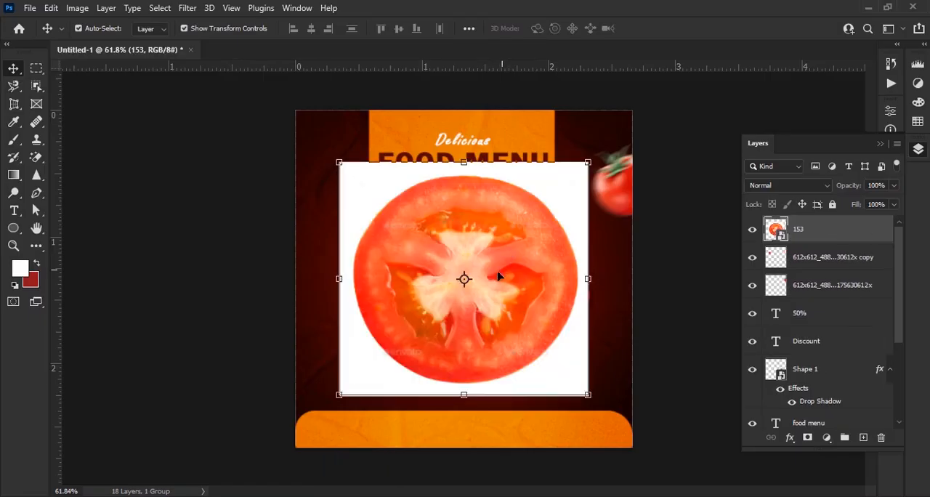
# Remove the white background around the tomato slice with the Magic Eraser tool
pyautogui.click(35, 155)
pyautogui.click(360, 205)
pyautogui.click(446, 208)
pyautogui.press('v')
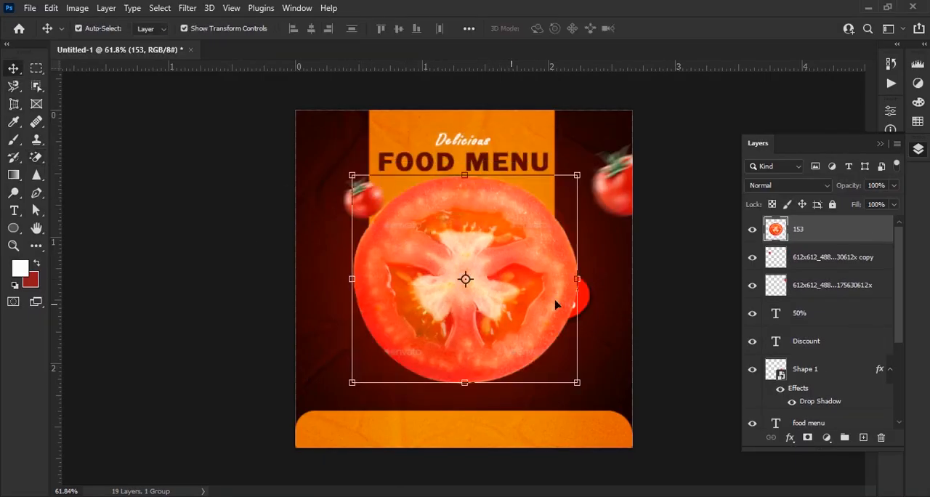
# Scale down the tomato slice and place it half off the canvas's left edge, above the bottom orange strip
pyautogui.moveTo(570, 279); pyautogui.dragTo(284, 374)
pyautogui.click(675, 28)
pyautogui.scroll(4, 238, 377)
pyautogui.moveTo(416, 408); pyautogui.dragTo(403, 362)
pyautogui.click(675, 29)
# Apply a Motion Blur with a 23° angle and 17-pixel distance to the tomato slice
pyautogui.click(187, 8)
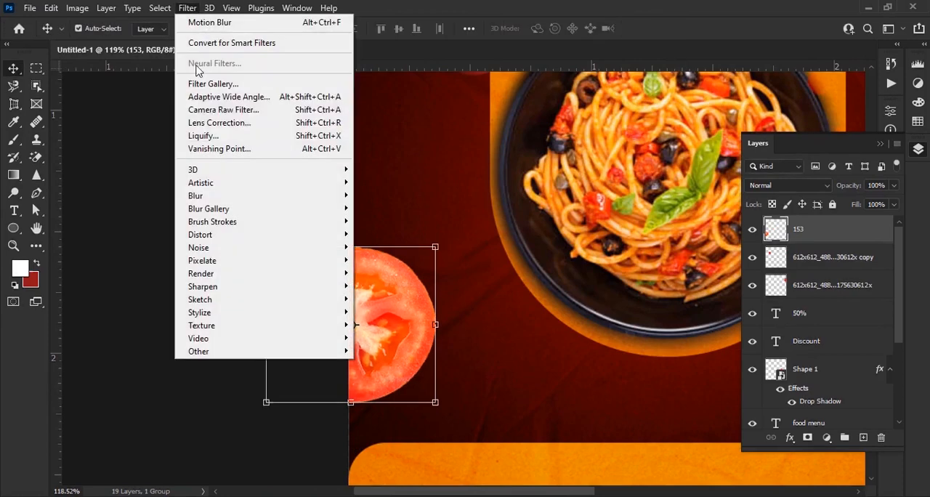
pyautogui.click(392, 272)
pyautogui.moveTo(414, 116); pyautogui.dragTo(629, 114)
pyautogui.moveTo(527, 361); pyautogui.dragTo(529, 361)
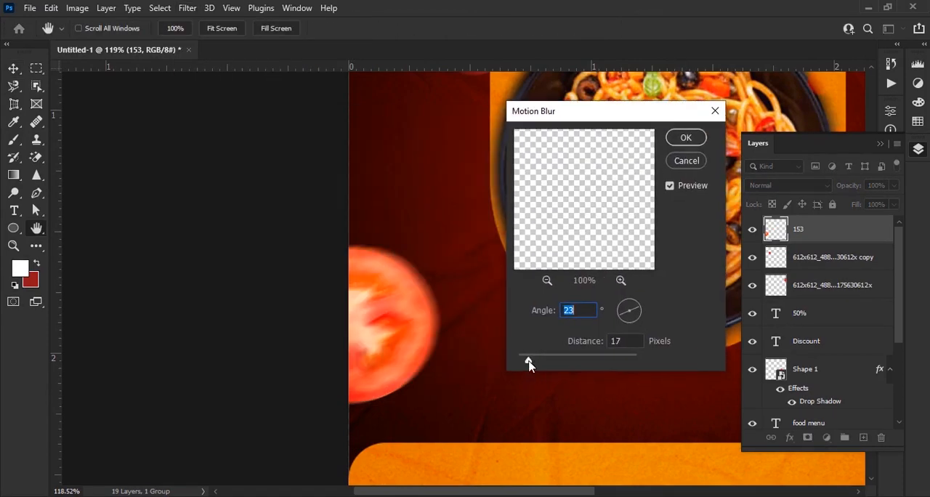
pyautogui.click(685, 137)
# Convert the discount bubble's Shape 1 layer, including its drop shadow, to a smart object
pyautogui.scroll(-3, 317, 287)
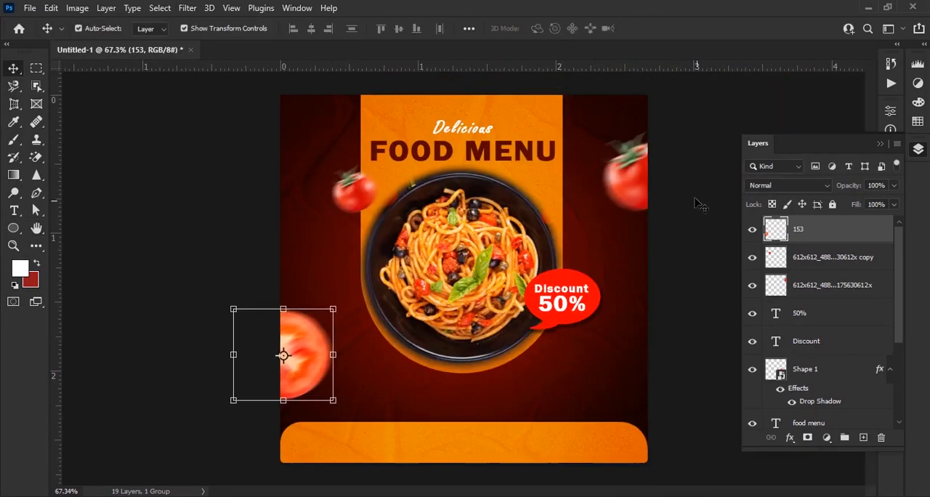
pyautogui.scroll(3, 703, 169)
pyautogui.click(586, 216)
pyautogui.click(492, 408)
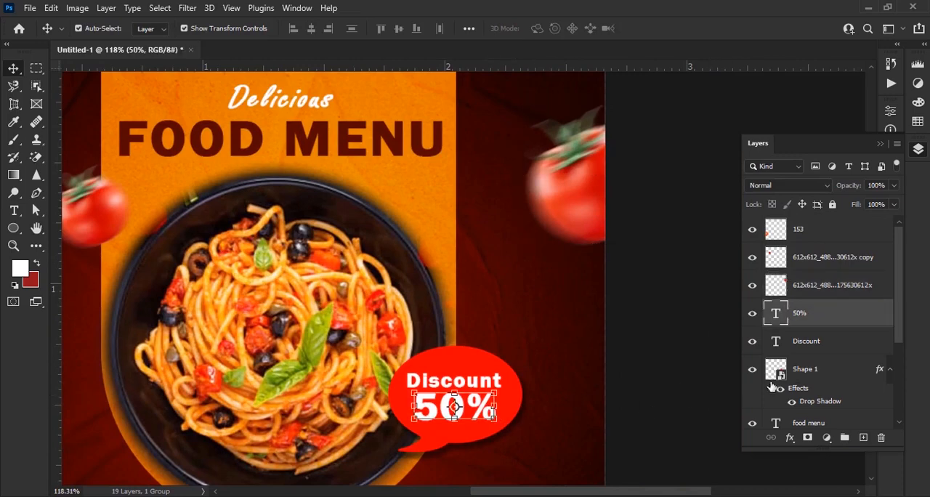
pyautogui.rightClick(845, 373)
pyautogui.click(727, 146)
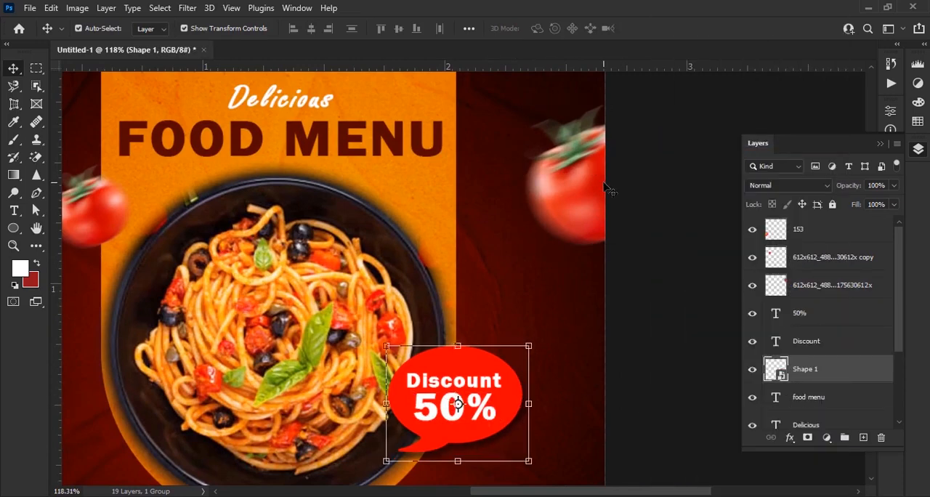
# Add a drop shadow to the large right tomato with 38% opacity, 82° angle, 15 px distance and 1 px size
pyautogui.click(607, 188)
pyautogui.click(790, 436)
pyautogui.click(799, 428)
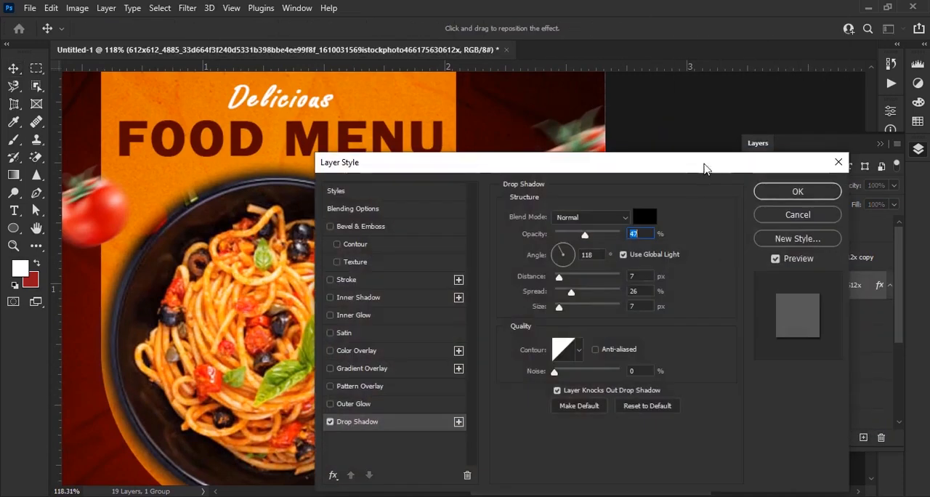
pyautogui.moveTo(704, 169); pyautogui.dragTo(281, 135)
pyautogui.moveTo(135, 274); pyautogui.dragTo(140, 273)
pyautogui.moveTo(161, 203); pyautogui.dragTo(155, 202)
pyautogui.moveTo(136, 244)
pyautogui.mouseDown()
pyautogui.moveTo(153, 245)
pyautogui.moveTo(142, 245)
pyautogui.moveTo(142, 213)
pyautogui.moveTo(141, 244)
pyautogui.mouseUp()
pyautogui.moveTo(140, 274); pyautogui.dragTo(133, 280)
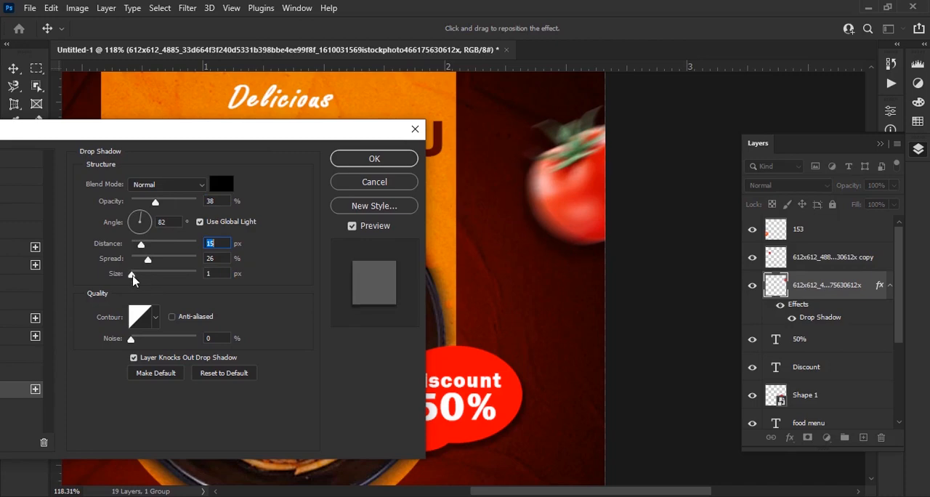
pyautogui.click(374, 158)
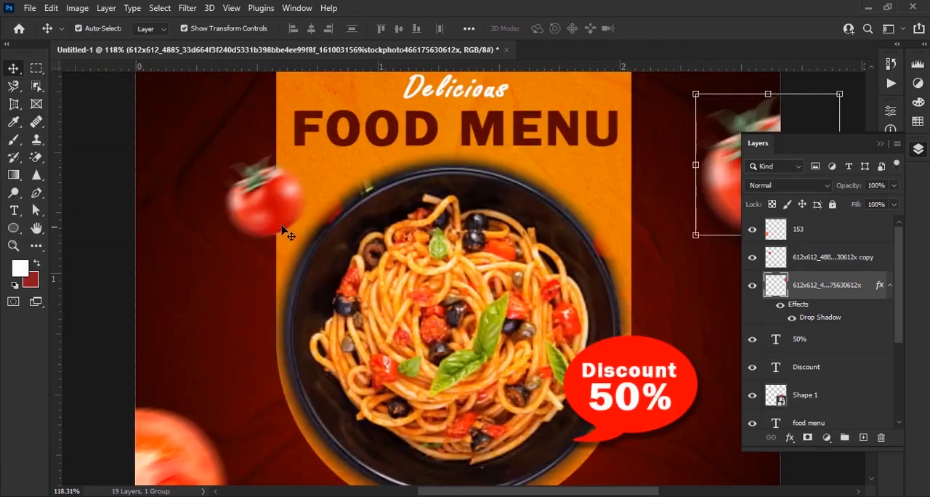
# Add a drop shadow to the small tomato at the orange panel's left edge
pyautogui.click(285, 231)
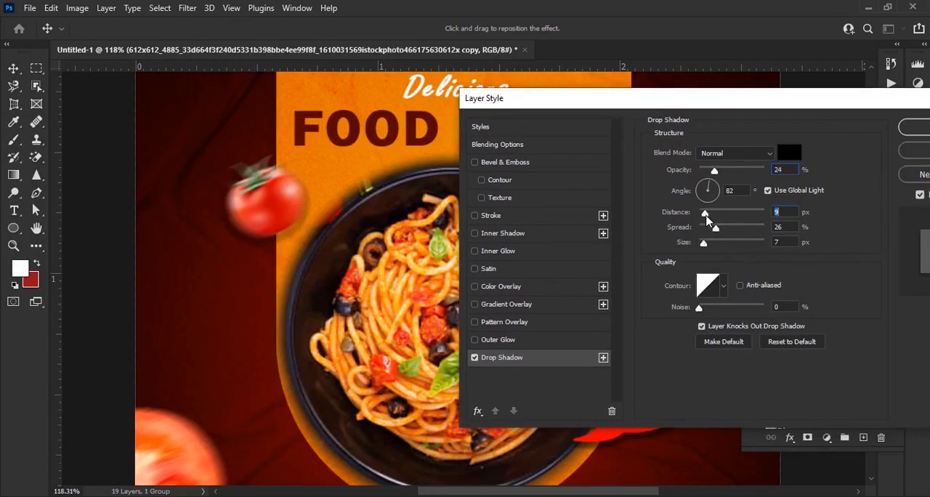
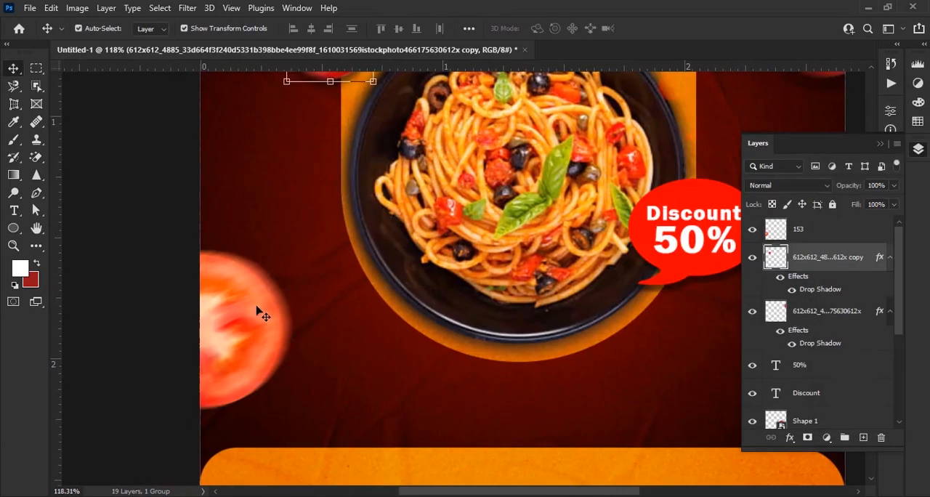
# Add a drop shadow with 56% opacity and 82° angle to the tomato slice at the canvas's left edge
pyautogui.click(254, 311)
pyautogui.click(790, 436)
pyautogui.click(811, 425)
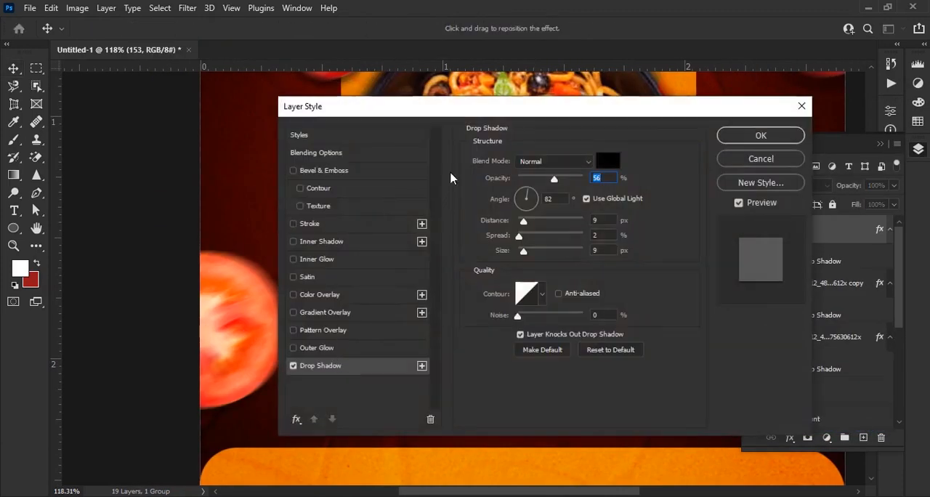
pyautogui.moveTo(618, 207); pyautogui.dragTo(627, 210)
pyautogui.moveTo(613, 223); pyautogui.dragTo(621, 239)
pyautogui.click(854, 122)
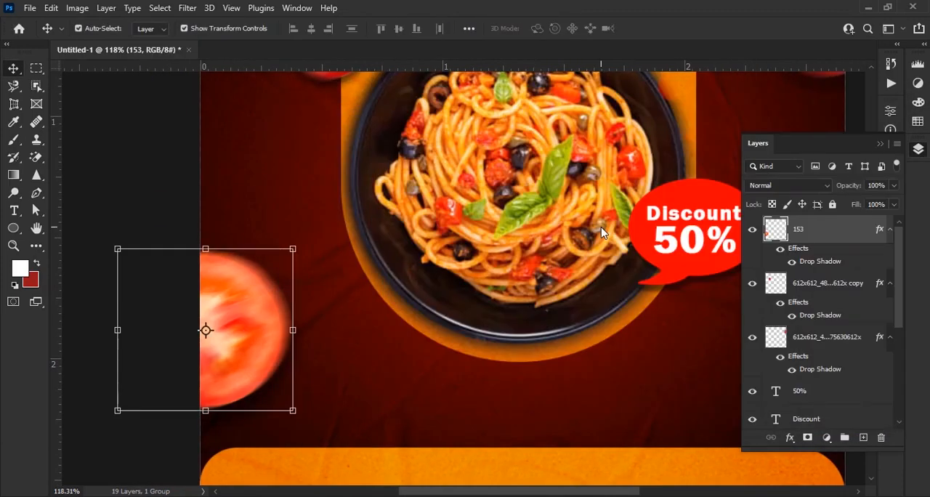
pyautogui.scroll(-8, 367, 290)
pyautogui.scroll(1, 367, 291)
# Place the mint-leaves image from the pasta folder on the canvas and erase its white background with the Magic Eraser
pyautogui.click(647, 356)
pyautogui.hotkey('alt', 'Tab')
pyautogui.moveTo(597, 109)
pyautogui.mouseDown()
pyautogui.moveTo(391, 488)
pyautogui.moveTo(437, 335)
pyautogui.mouseUp()
pyautogui.press('Return')
pyautogui.press('e')
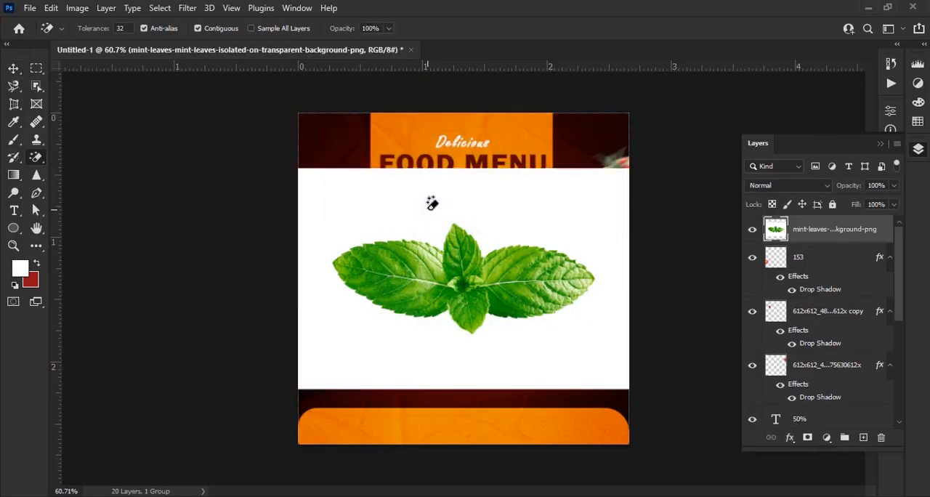
pyautogui.click(431, 201)
# Scale down and rotate the mint leaves, placing them at the canvas's right edge just above the lower orange panel
pyautogui.press('v')
pyautogui.moveTo(593, 279); pyautogui.dragTo(447, 279)
pyautogui.scroll(7, 482, 309)
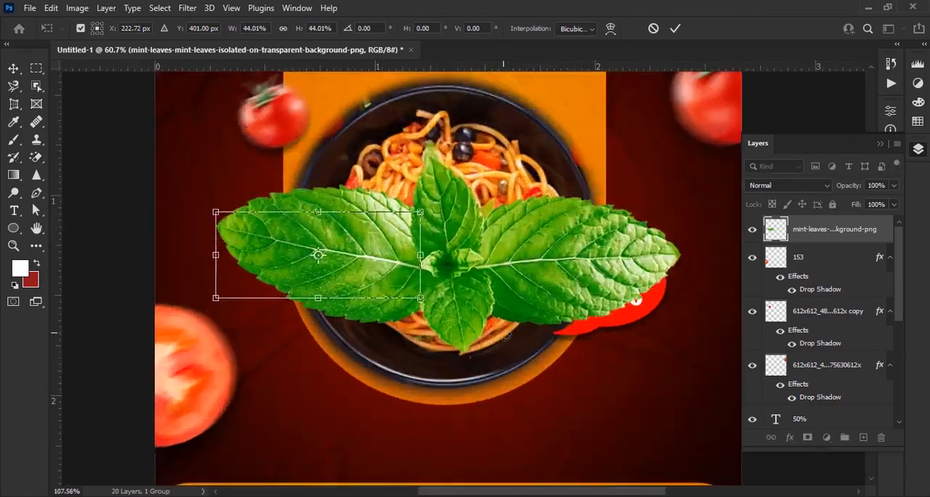
pyautogui.moveTo(510, 340); pyautogui.dragTo(464, 247)
pyautogui.click(674, 29)
pyautogui.moveTo(383, 101); pyautogui.dragTo(444, 217)
pyautogui.moveTo(294, 196); pyautogui.dragTo(661, 404)
pyautogui.scroll(-2, 695, 375)
pyautogui.scroll(6, 715, 395)
pyautogui.moveTo(620, 377); pyautogui.dragTo(610, 358)
pyautogui.click(677, 30)
pyautogui.click(789, 437)
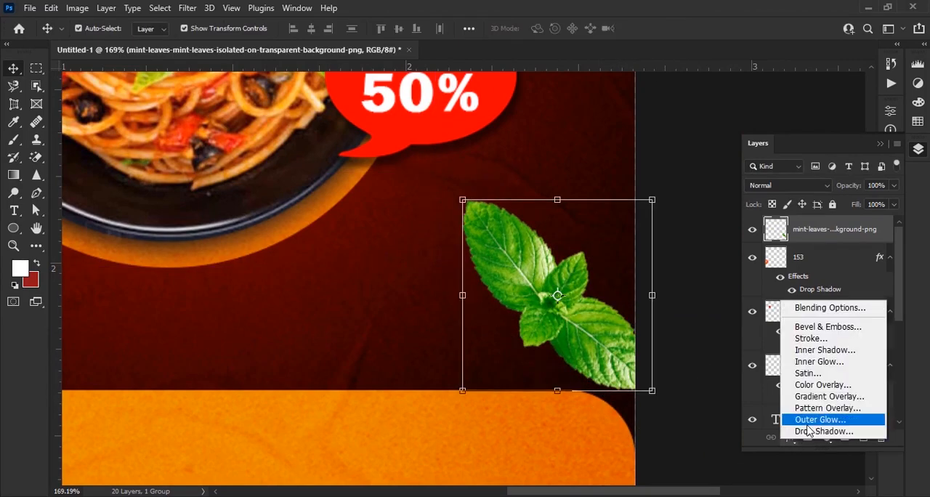
pyautogui.click(806, 422)
pyautogui.press('Escape')
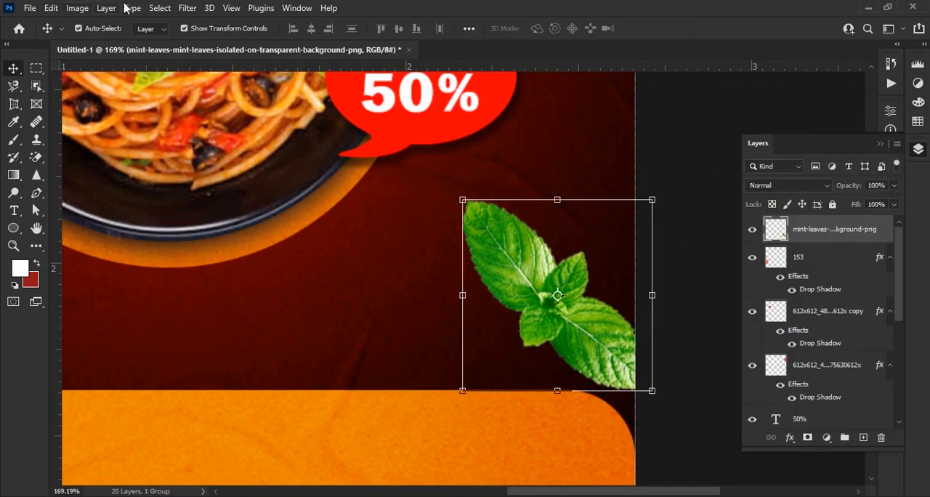
# Apply a Gaussian Blur with a 0.8-pixel radius to the mint leaves
pyautogui.click(188, 8)
pyautogui.moveTo(240, 197)
pyautogui.click(372, 255)
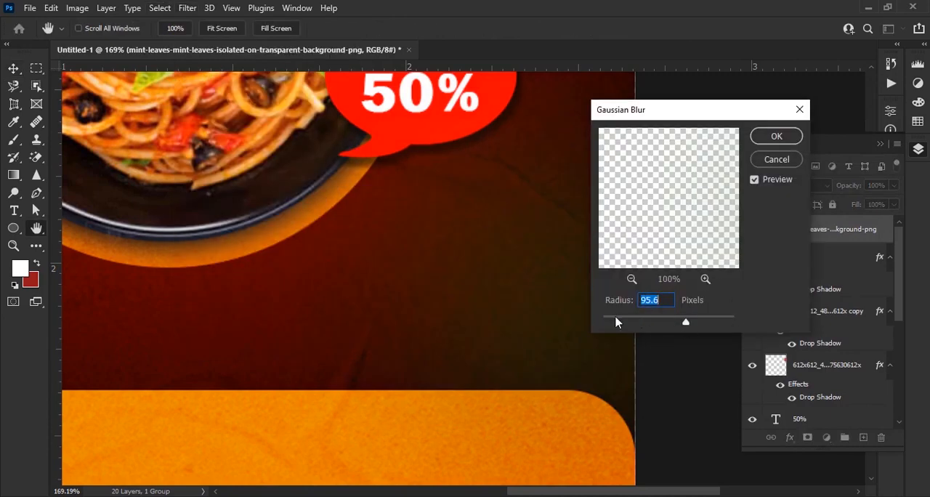
pyautogui.moveTo(612, 324); pyautogui.dragTo(610, 324)
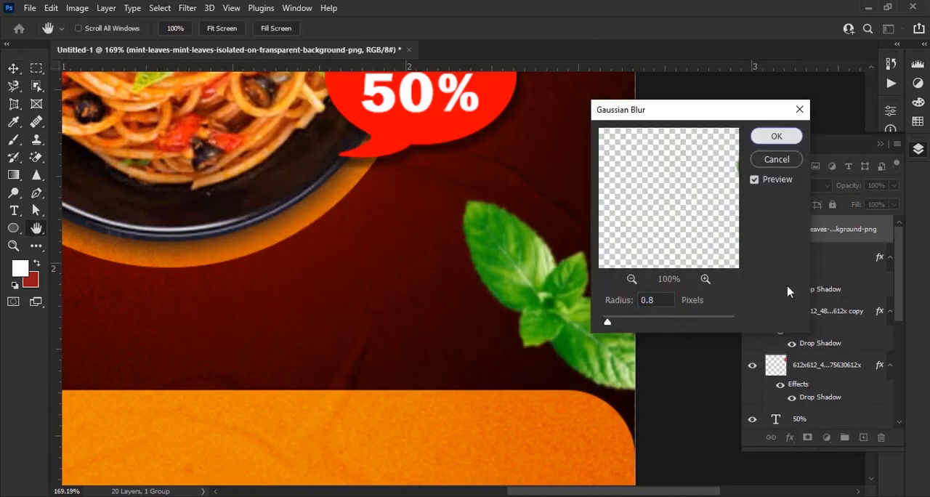
pyautogui.press('Return')
# Add a drop shadow to the mint leaves with 44% opacity, 82° angle, 8 px distance, 6% spread and 10 px size
pyautogui.click(789, 437)
pyautogui.click(828, 428)
pyautogui.moveTo(698, 108); pyautogui.dragTo(182, 120)
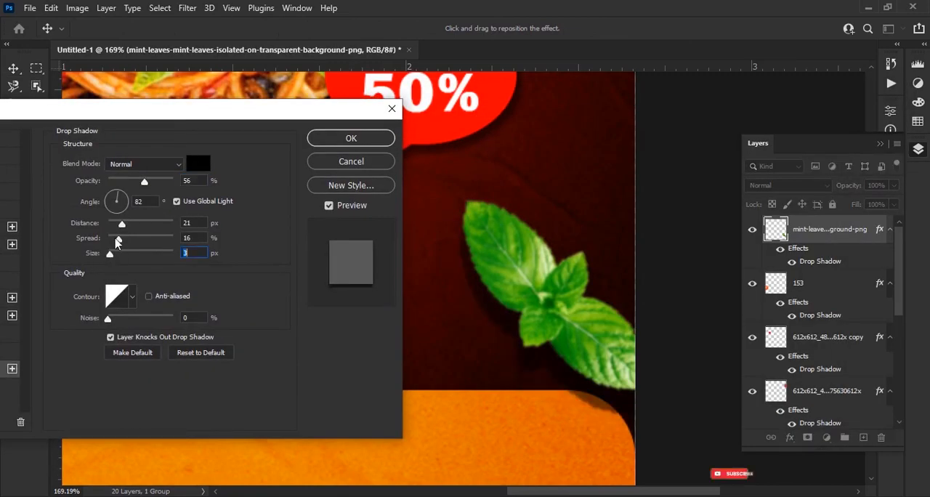
pyautogui.moveTo(121, 223); pyautogui.dragTo(112, 223)
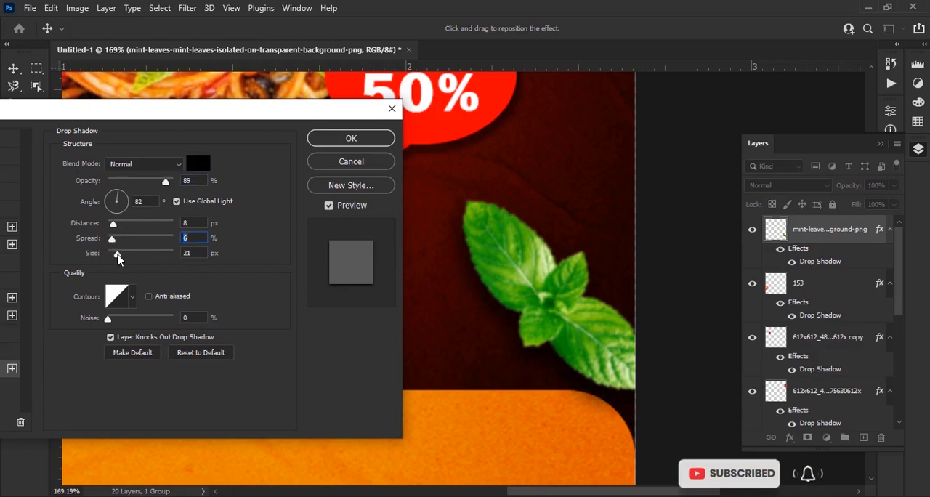
pyautogui.moveTo(118, 255); pyautogui.dragTo(116, 255)
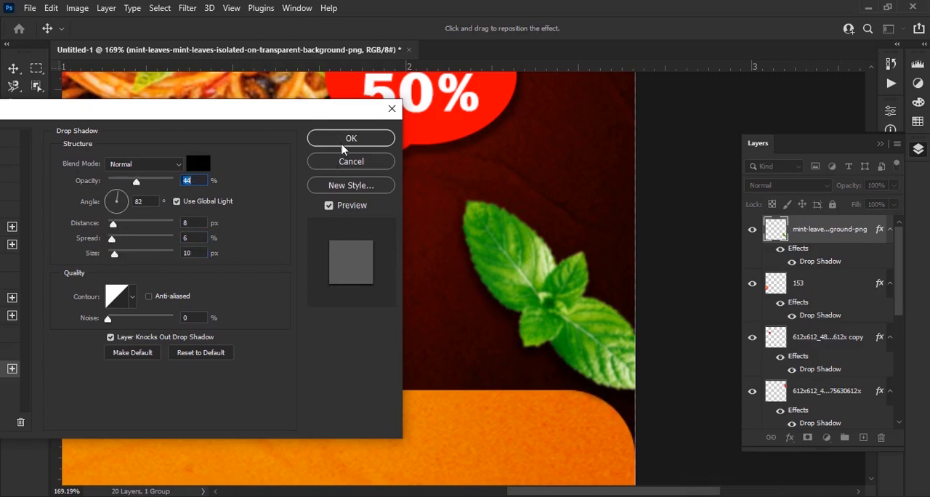
pyautogui.click(349, 142)
# Place the Green-Leaves-PNG-HD-Image file, then scale it down and position it at the canvas's left edge below the small tomato
pyautogui.scroll(-3, 475, 370)
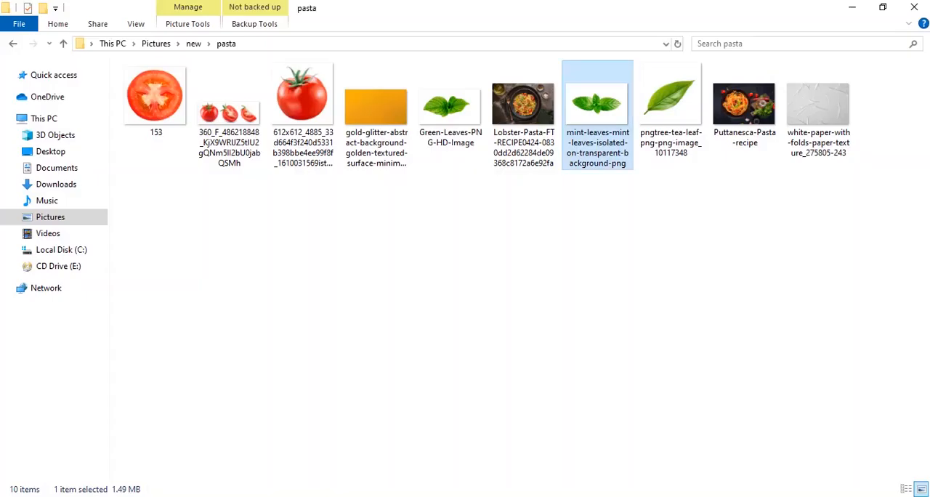
pyautogui.moveTo(451, 104); pyautogui.dragTo(454, 264)
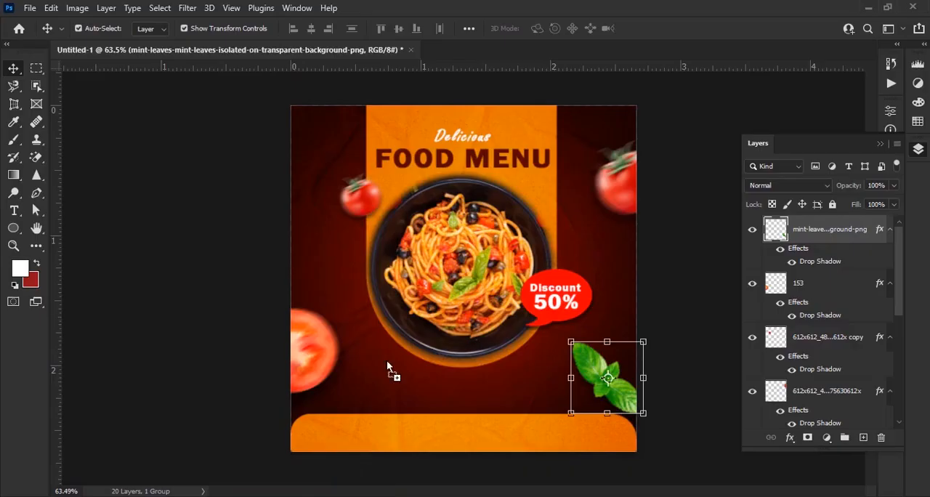
pyautogui.moveTo(579, 276); pyautogui.dragTo(329, 251)
pyautogui.scroll(3, 356, 282)
pyautogui.scroll(2, 356, 282)
pyautogui.moveTo(335, 292); pyautogui.dragTo(446, 317)
pyautogui.scroll(3, 487, 363)
pyautogui.moveTo(539, 403); pyautogui.dragTo(562, 339)
pyautogui.moveTo(388, 302); pyautogui.dragTo(351, 327)
pyautogui.click(652, 28)
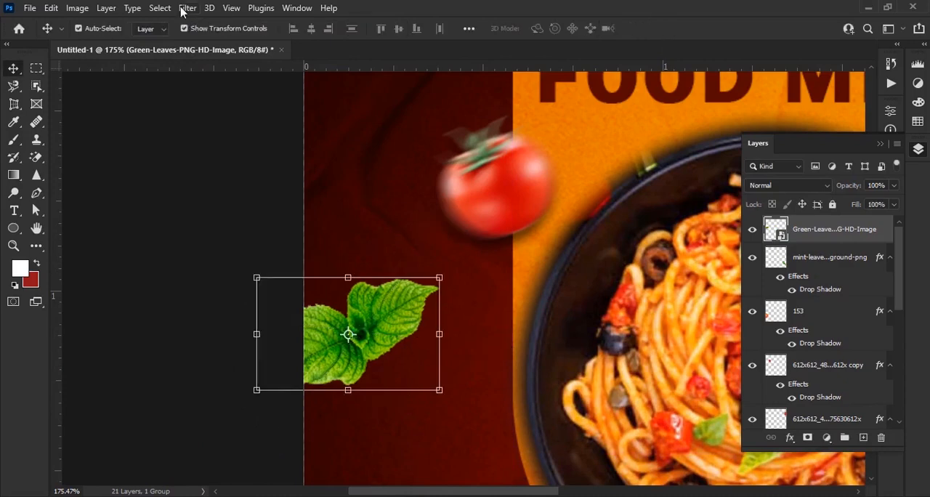
# Apply a Gaussian Blur with a 0.8-pixel radius to the green leaves at the canvas's left edge
pyautogui.click(187, 8)
pyautogui.moveTo(199, 195)
pyautogui.click(378, 248)
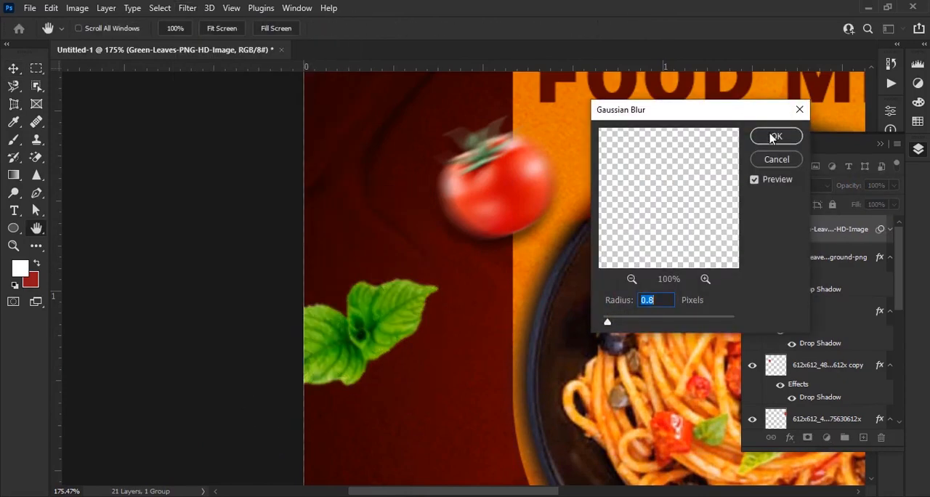
pyautogui.click(772, 135)
# Add a drop shadow to the left green leaves with 57% opacity, 82° angle, 8 px distance, 6% spread and 9 px size
pyautogui.moveTo(386, 114); pyautogui.dragTo(859, 90)
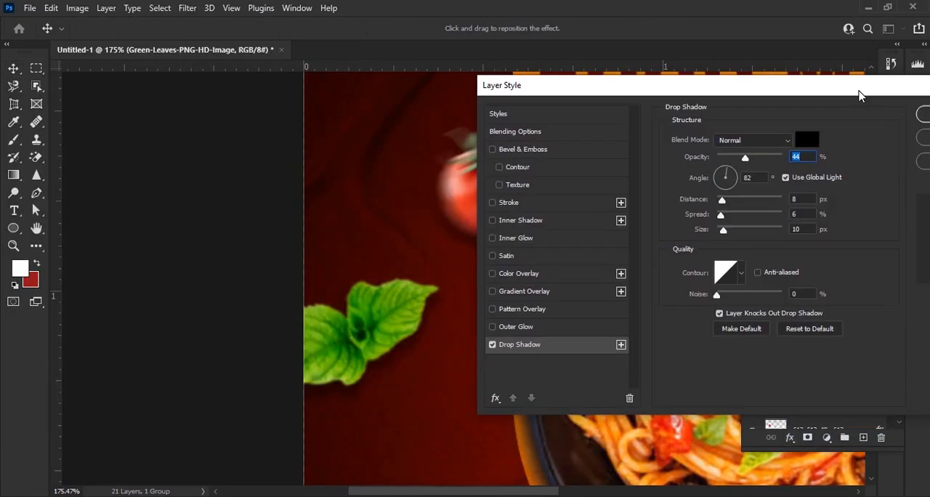
pyautogui.moveTo(743, 159); pyautogui.dragTo(764, 159)
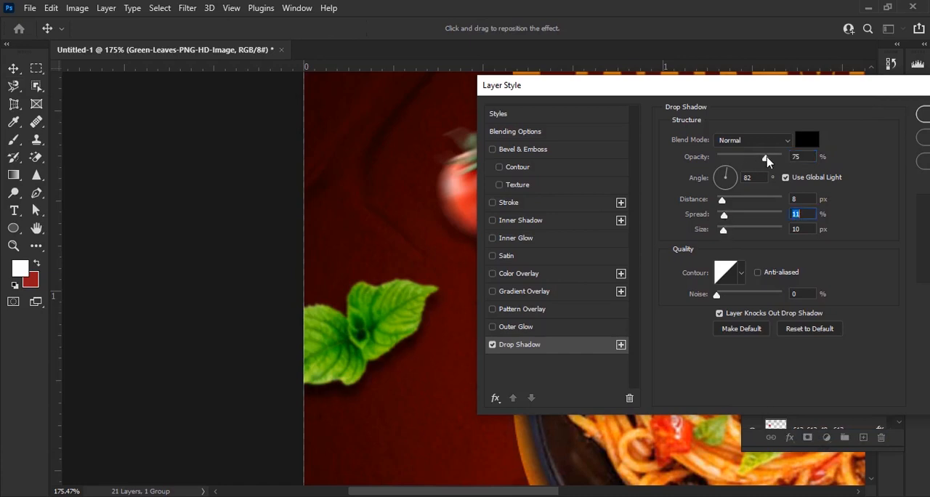
pyautogui.moveTo(725, 215); pyautogui.dragTo(728, 230)
pyautogui.moveTo(765, 157)
pyautogui.mouseDown()
pyautogui.moveTo(744, 157)
pyautogui.moveTo(753, 157)
pyautogui.mouseUp()
pyautogui.moveTo(728, 215); pyautogui.dragTo(719, 215)
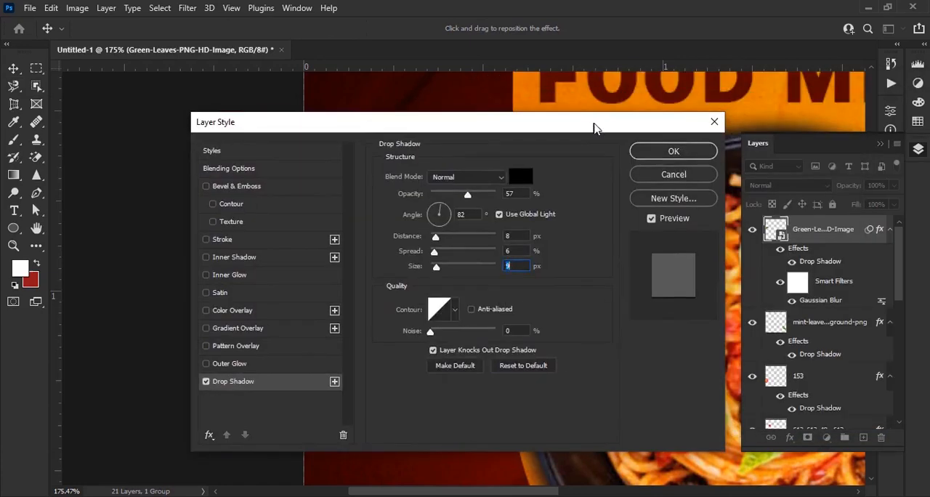
pyautogui.click(676, 150)
# Place the pngtree-tea-leaf image from the pasta folder on the canvas
pyautogui.hotkey('ctrl', '0')
pyautogui.click(379, 450)
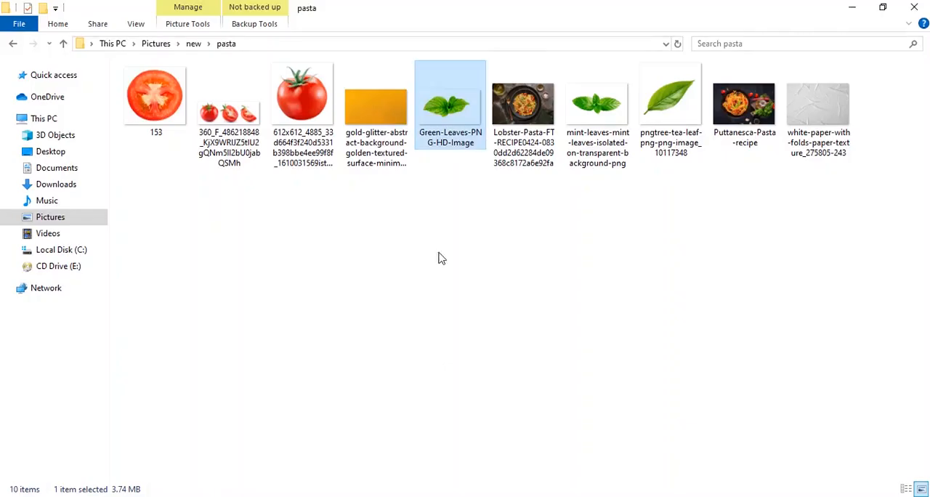
pyautogui.moveTo(668, 97); pyautogui.dragTo(454, 385)
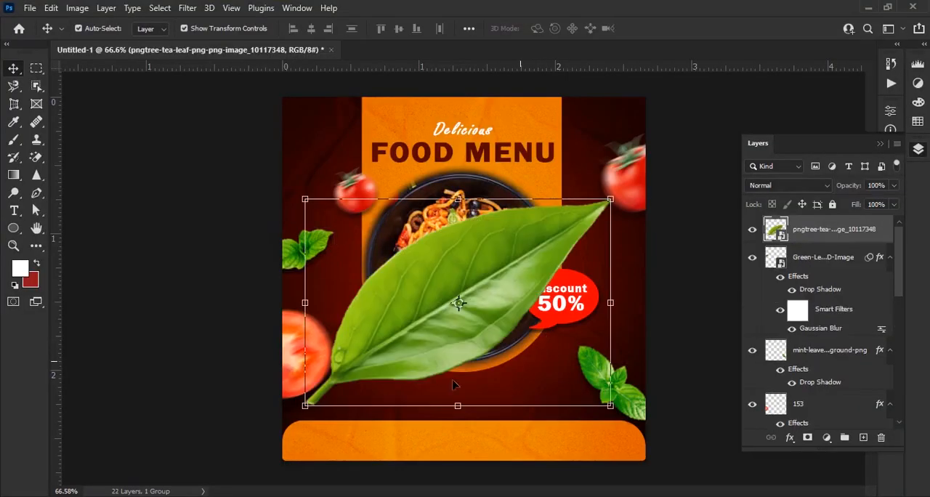
# Scale down the tea leaf, rotate it about -120° and position it between the large right tomato and the discount bubble
pyautogui.click(308, 406)
pyautogui.moveTo(284, 461); pyautogui.dragTo(491, 251)
pyautogui.moveTo(654, 320); pyautogui.dragTo(627, 76)
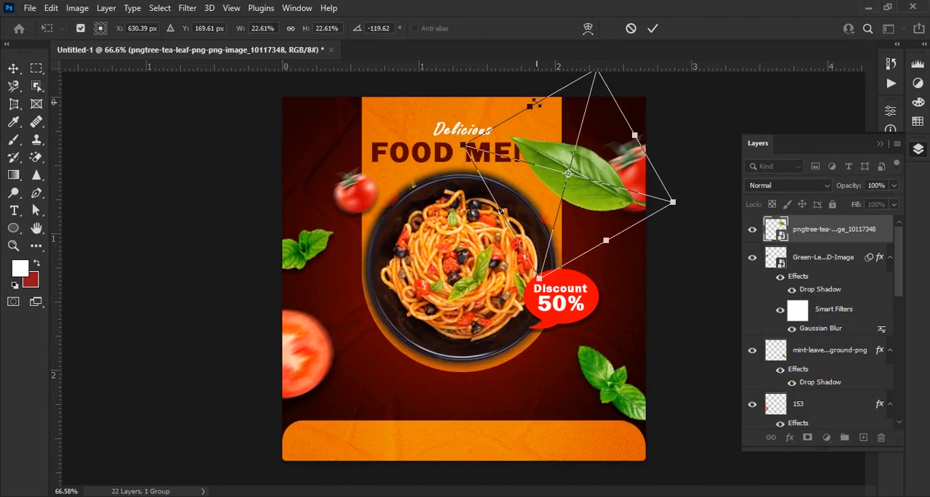
pyautogui.moveTo(535, 104); pyautogui.dragTo(571, 178)
pyautogui.moveTo(605, 227); pyautogui.dragTo(519, 350)
pyautogui.scroll(6, 605, 267)
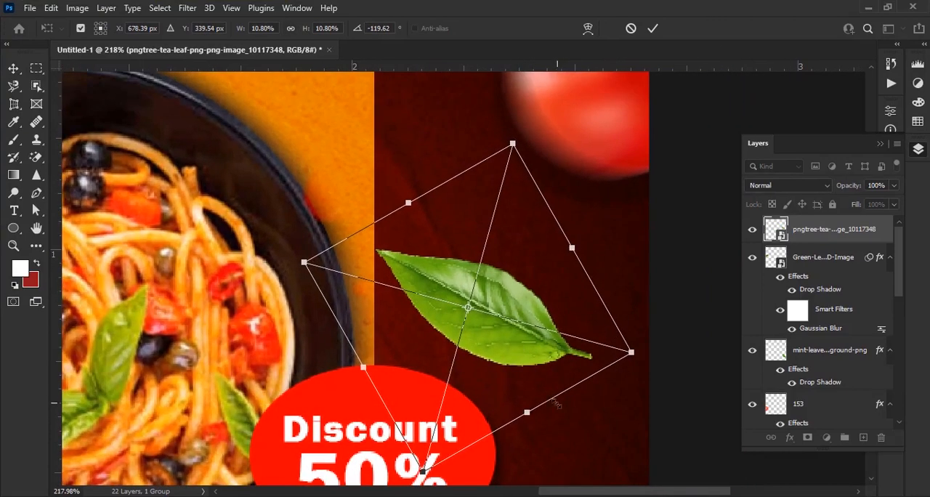
pyautogui.moveTo(530, 412); pyautogui.dragTo(506, 374)
pyautogui.click(652, 28)
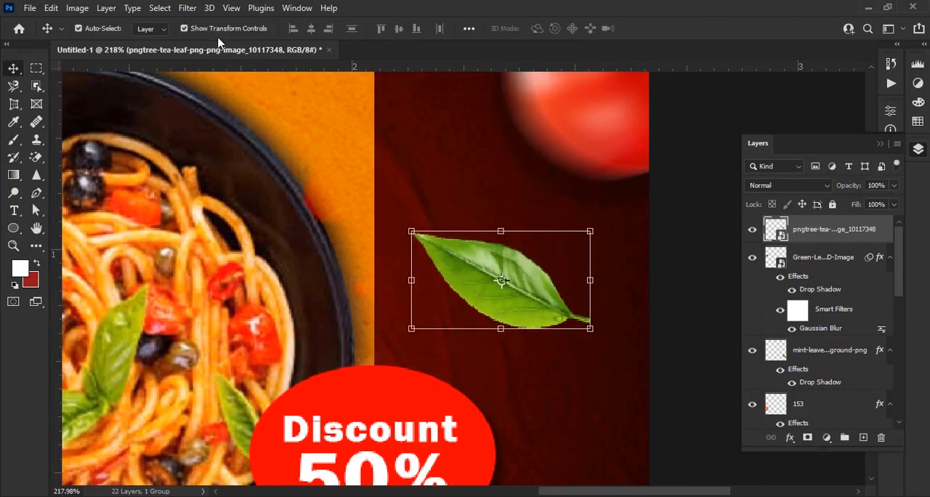
# Apply a Gaussian Blur with a 0.7-pixel radius to the tea leaf
pyautogui.click(187, 8)
pyautogui.moveTo(290, 195)
pyautogui.click(390, 247)
pyautogui.moveTo(604, 321); pyautogui.dragTo(607, 324)
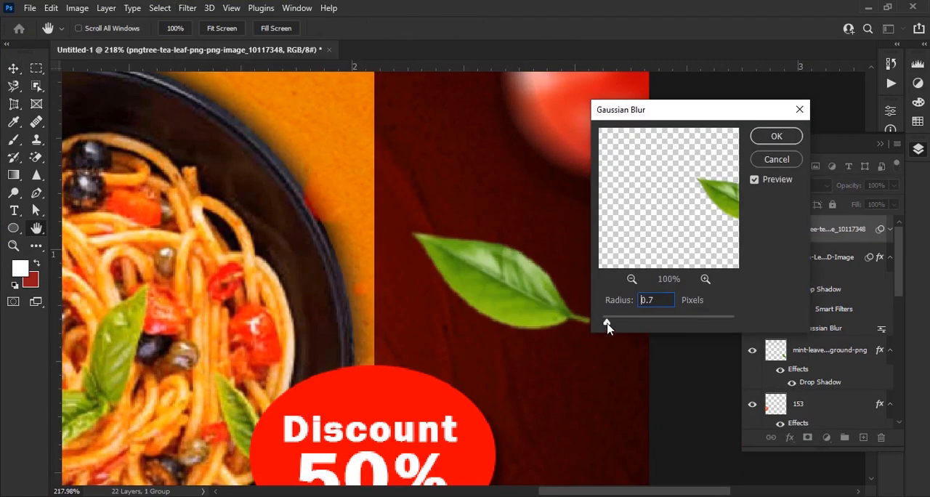
pyautogui.click(784, 141)
# Add a drop shadow to the tea leaf and deselect its layer
pyautogui.click(788, 436)
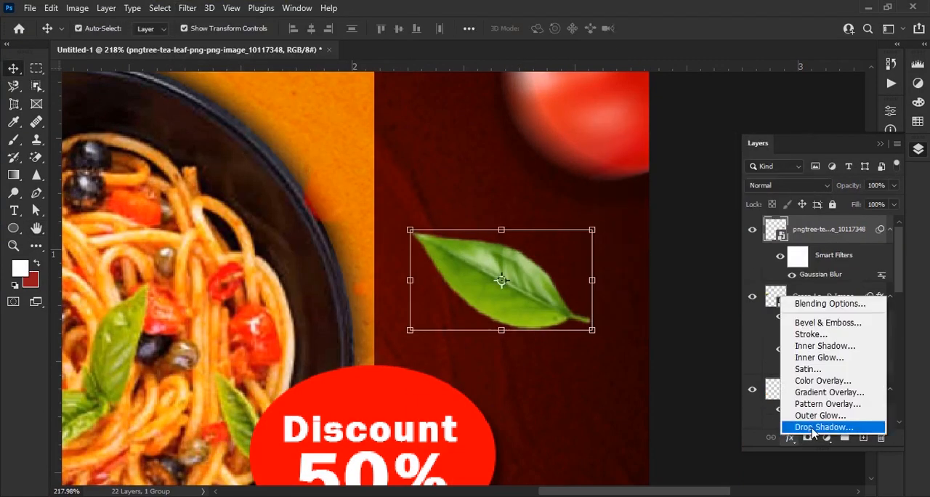
pyautogui.click(799, 427)
pyautogui.moveTo(423, 131); pyautogui.dragTo(206, 131)
pyautogui.click(352, 154)
pyautogui.scroll(-6, 380, 192)
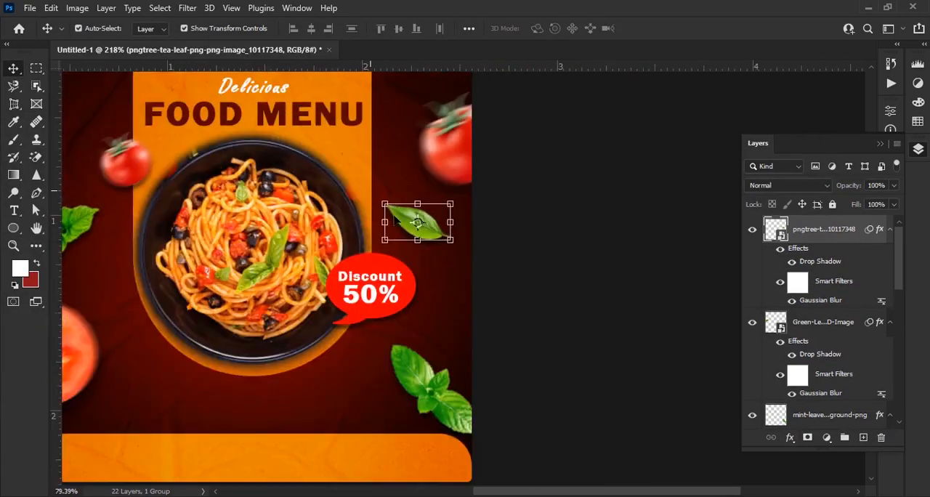
pyautogui.click(586, 319)
# Add the white text "OPEN HOURS" in Franklin Gothic Demi near the lower orange panel
pyautogui.scroll(-3, 586, 319)
pyautogui.scroll(8, 491, 429)
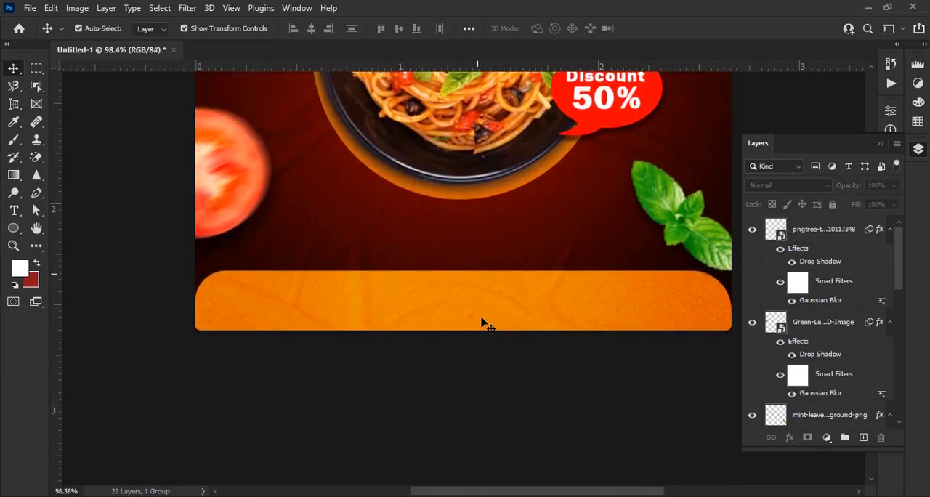
pyautogui.press('t')
pyautogui.click(339, 313)
pyautogui.write('OPEN HOURS')
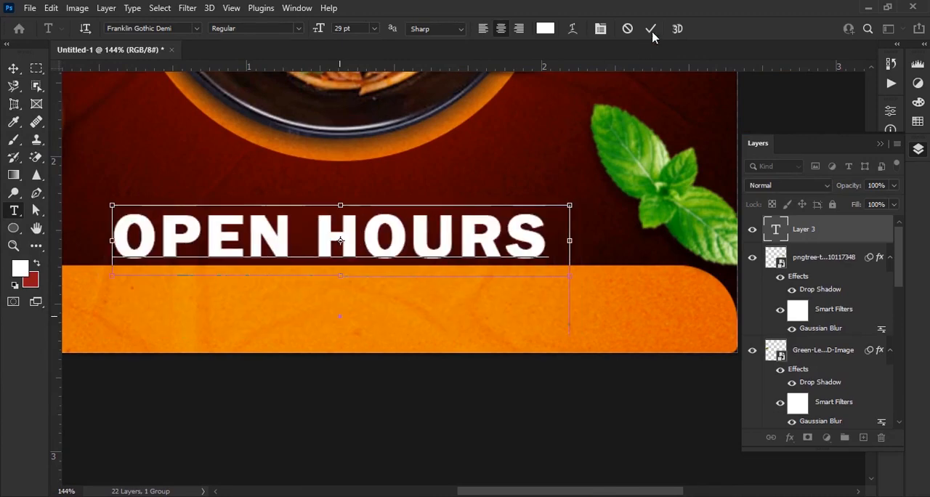
pyautogui.click(650, 29)
# Move the OPEN HOURS text onto the lower orange panel, scale it to about 54% and centre it horizontally
pyautogui.press('v')
pyautogui.moveTo(399, 251); pyautogui.dragTo(478, 314)
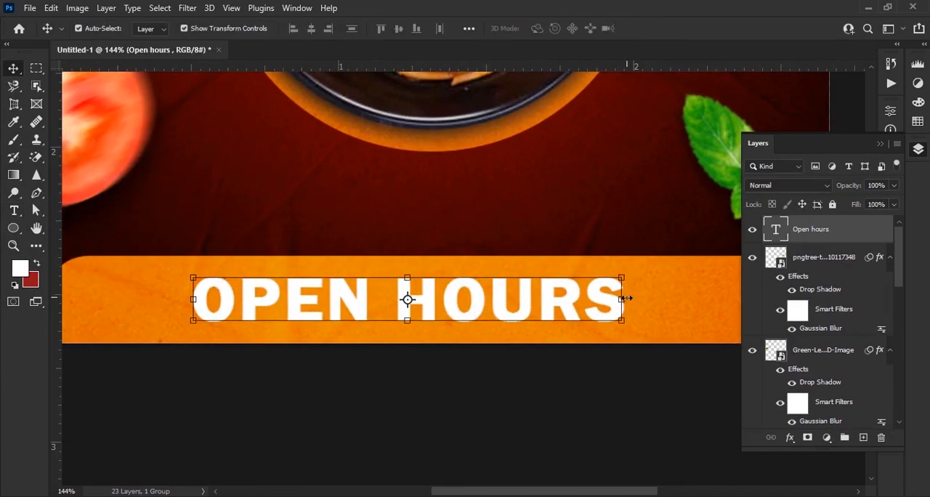
pyautogui.click(626, 299)
pyautogui.moveTo(653, 310); pyautogui.dragTo(444, 307)
pyautogui.scroll(-4, 501, 299)
pyautogui.moveTo(389, 308); pyautogui.dragTo(501, 300)
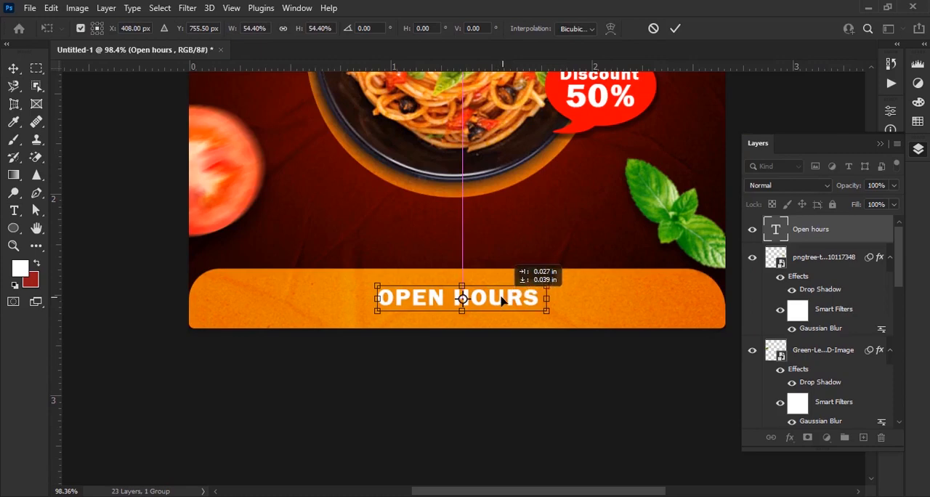
pyautogui.click(678, 31)
# Enlarge the OPEN HOURS text to about 114% and duplicate it directly below the original
pyautogui.scroll(3, 494, 306)
pyautogui.scroll(-4, 417, 326)
pyautogui.scroll(6, 484, 317)
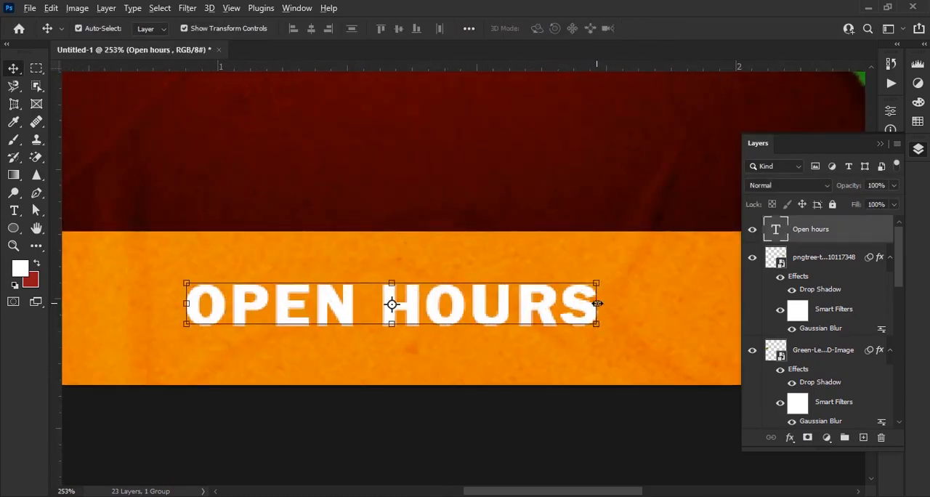
pyautogui.moveTo(597, 303); pyautogui.dragTo(653, 308)
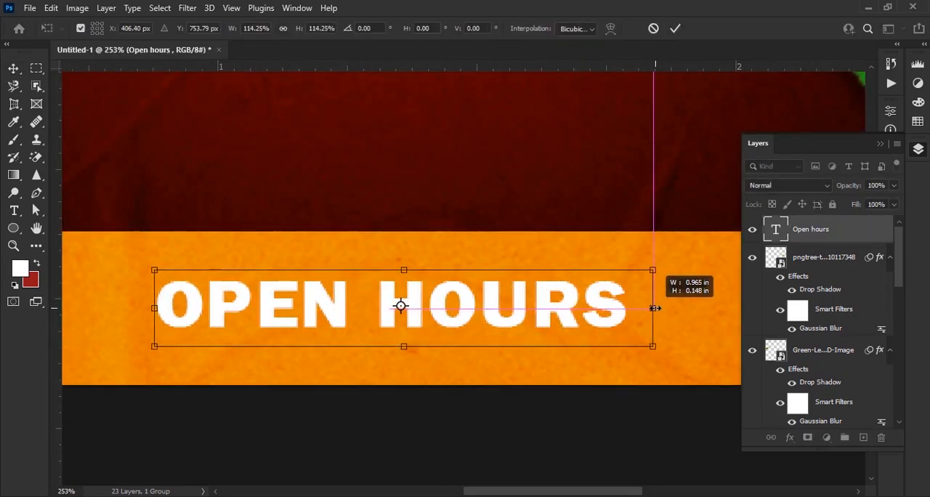
pyautogui.click(678, 30)
pyautogui.moveTo(461, 307); pyautogui.dragTo(460, 355)
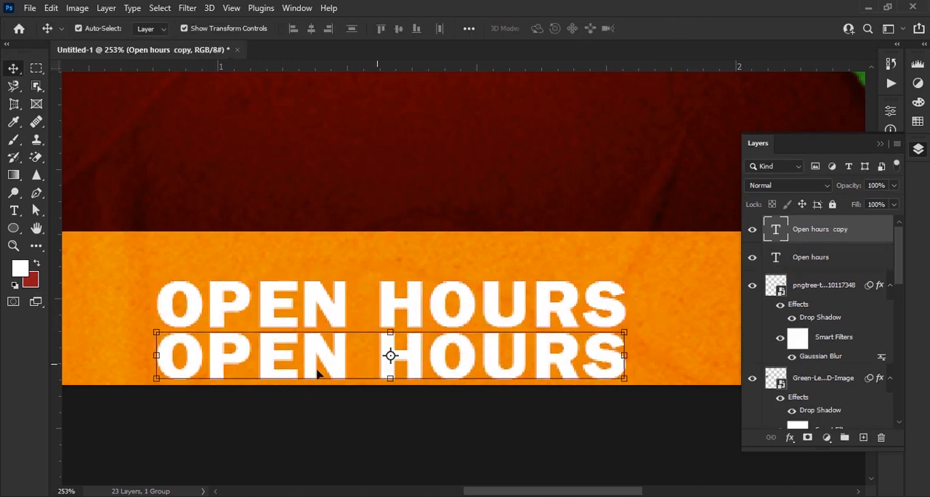
pyautogui.press('5')
pyautogui.press('y')
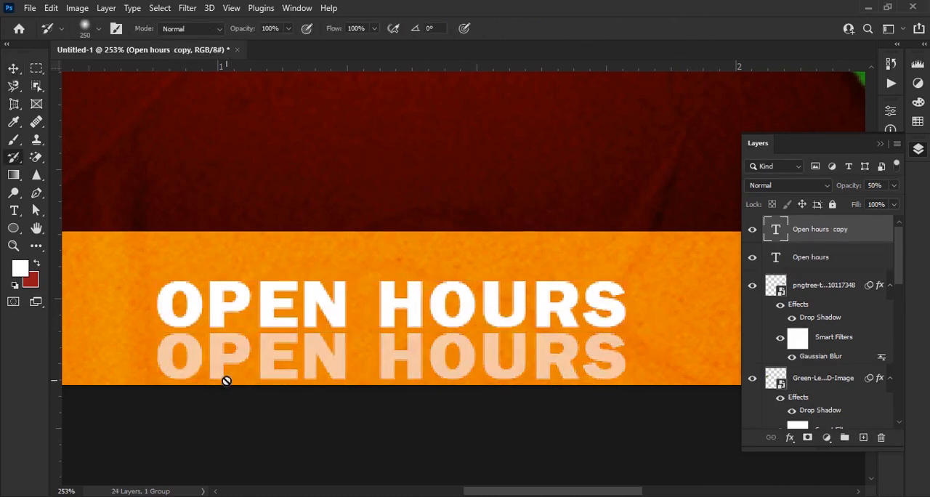
pyautogui.press('v')
pyautogui.press('0')
# Replace the duplicated text's wording with "Mon – fri 9 am – 10 pm"
pyautogui.press('t')
pyautogui.moveTo(170, 357); pyautogui.dragTo(608, 388)
pyautogui.write('MON – FRI 9 AM – 10 PM')
pyautogui.click(652, 32)
pyautogui.press('v')
# Set the font size of the MON – FRI hours line to 9 pt
pyautogui.click(879, 144)
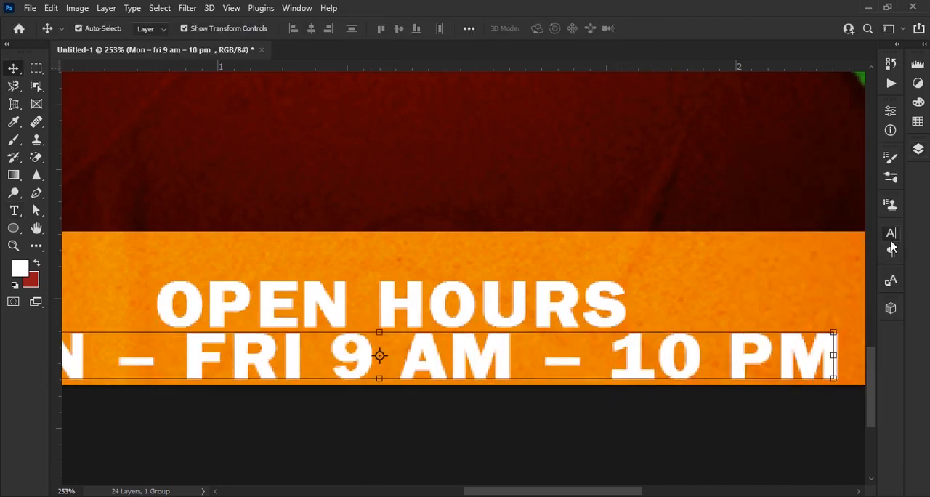
pyautogui.click(890, 243)
pyautogui.moveTo(735, 268); pyautogui.dragTo(726, 269)
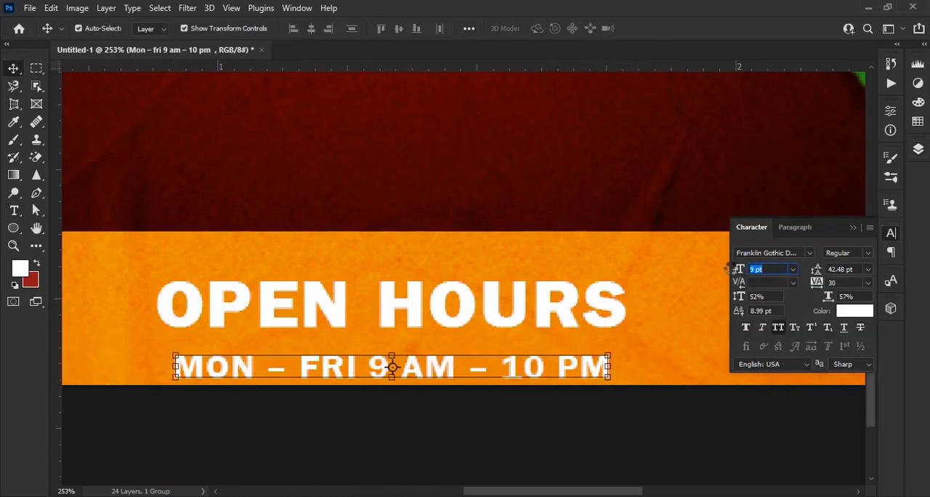
# Move the MON – FRI hours line up beneath OPEN HOURS and scale OPEN HOURS down to match its width
pyautogui.moveTo(588, 369); pyautogui.dragTo(600, 353)
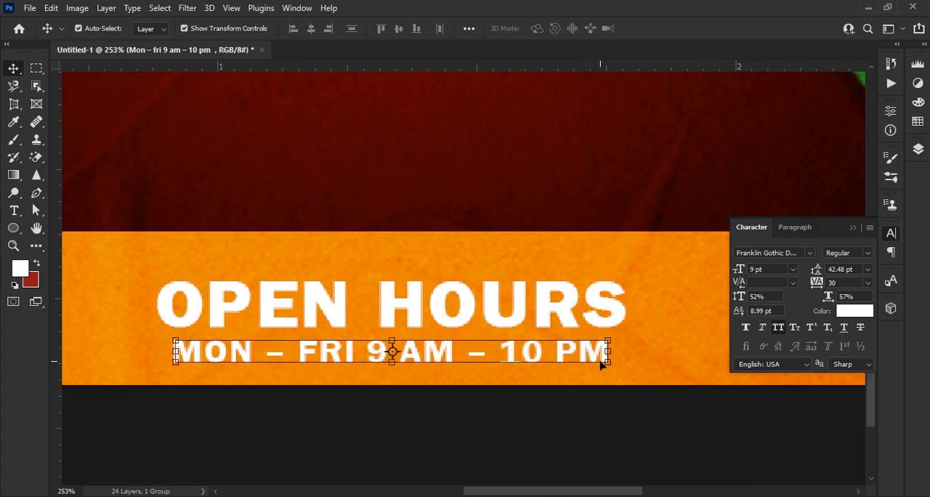
pyautogui.click(545, 317)
pyautogui.click(627, 305)
pyautogui.moveTo(653, 309); pyautogui.dragTo(622, 309)
pyautogui.moveTo(538, 300); pyautogui.dragTo(550, 307)
pyautogui.click(675, 29)
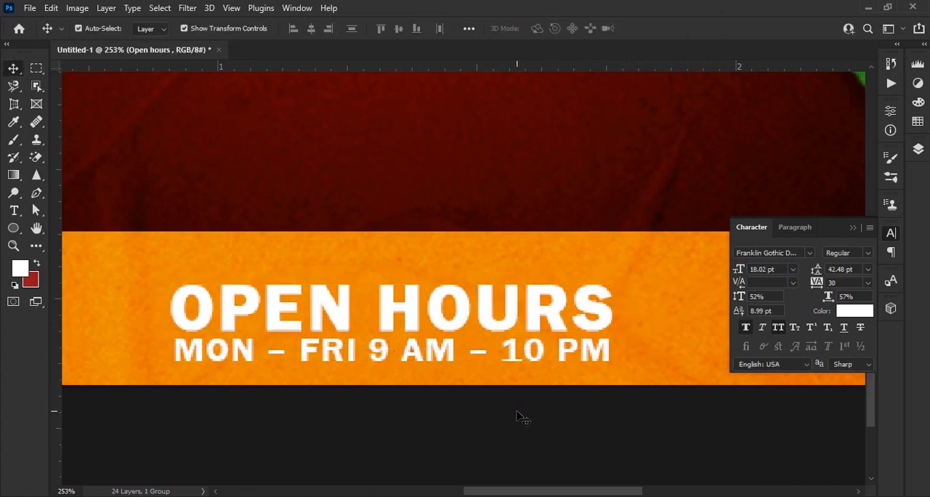
pyautogui.click(501, 361)
pyautogui.click(532, 438)
# Duplicate the MON – FRI hours line onto the right end of the orange panel and reword the copy as "Delivery call"
pyautogui.scroll(-8, 532, 435)
pyautogui.scroll(6, 674, 343)
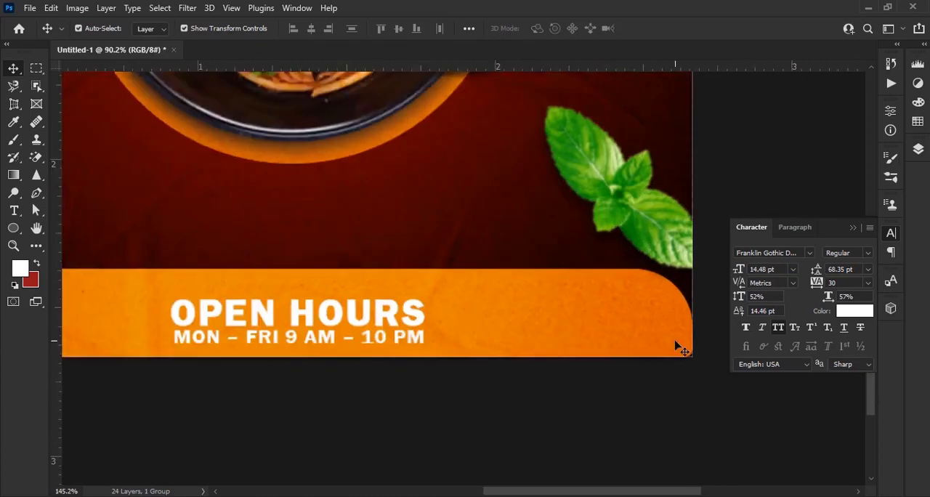
pyautogui.click(179, 363)
pyautogui.moveTo(179, 362); pyautogui.dragTo(521, 328)
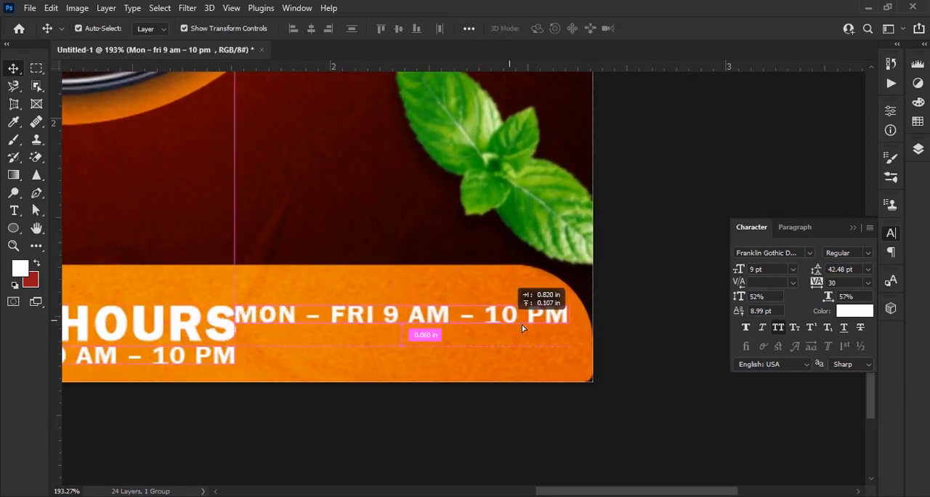
pyautogui.doubleClick(517, 332)
pyautogui.click(529, 332)
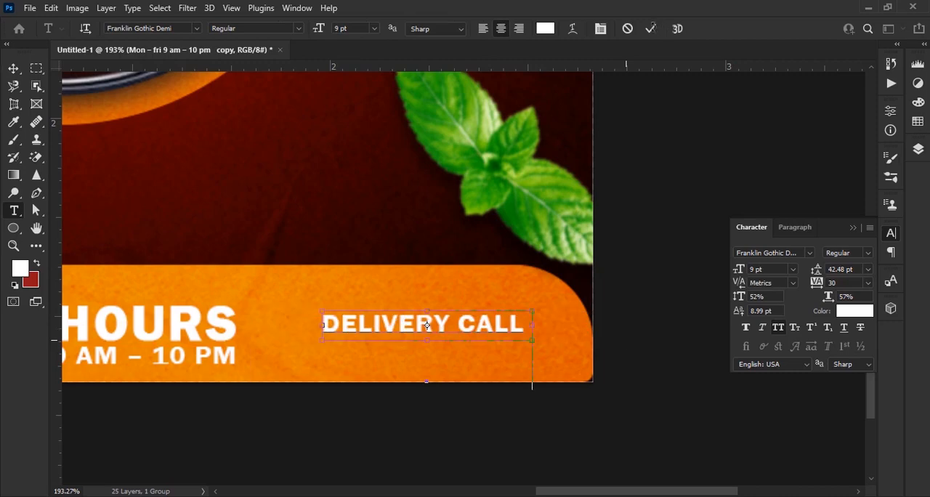
pyautogui.click(650, 29)
pyautogui.press('v')
# Scale the DELIVERY CALL text down to about 6.79 pt and position it near the orange panel's right end
pyautogui.scroll(5, 476, 331)
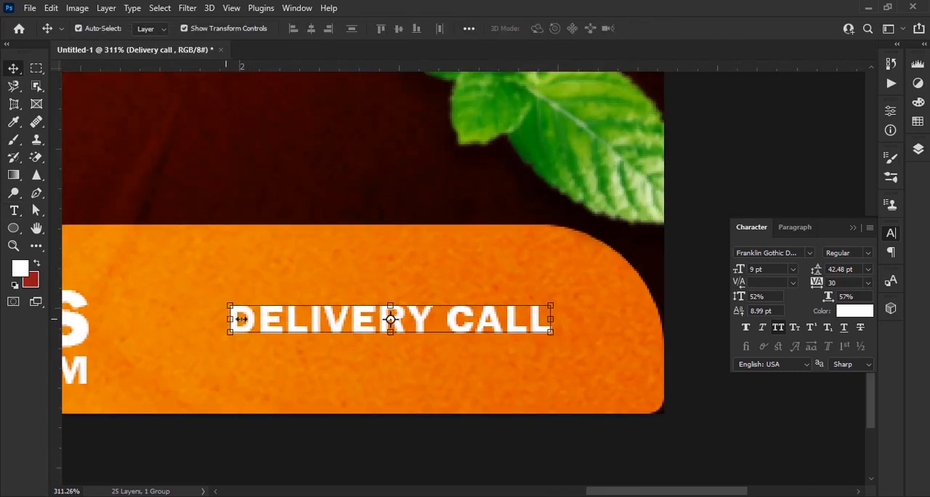
pyautogui.moveTo(241, 318); pyautogui.dragTo(270, 329)
pyautogui.scroll(5, 484, 338)
pyautogui.scroll(-4, 467, 312)
pyautogui.moveTo(467, 312); pyautogui.dragTo(524, 315)
pyautogui.click(677, 29)
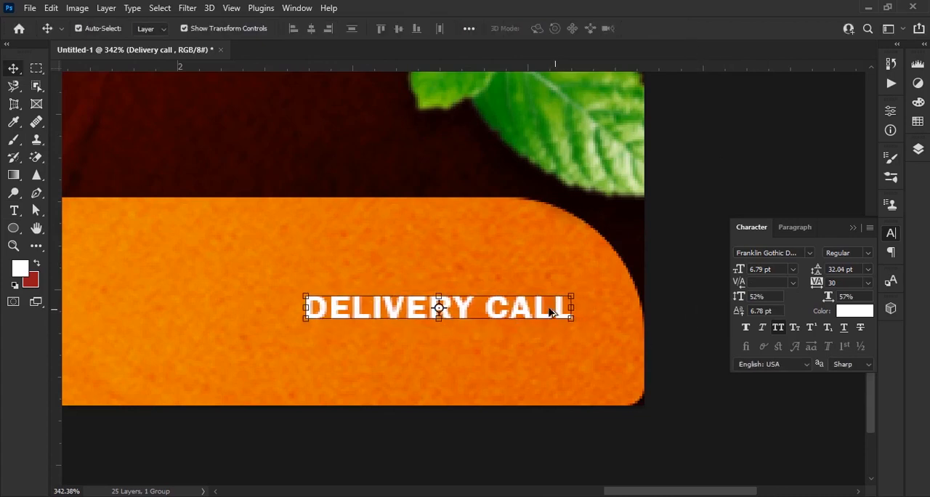
# Duplicate DELIVERY CALL directly below itself, replace the copy's wording with the delivery phone number and centre it under the original
pyautogui.moveTo(538, 346); pyautogui.dragTo(539, 347)
pyautogui.press('t')
pyautogui.moveTo(311, 346); pyautogui.dragTo(614, 356)
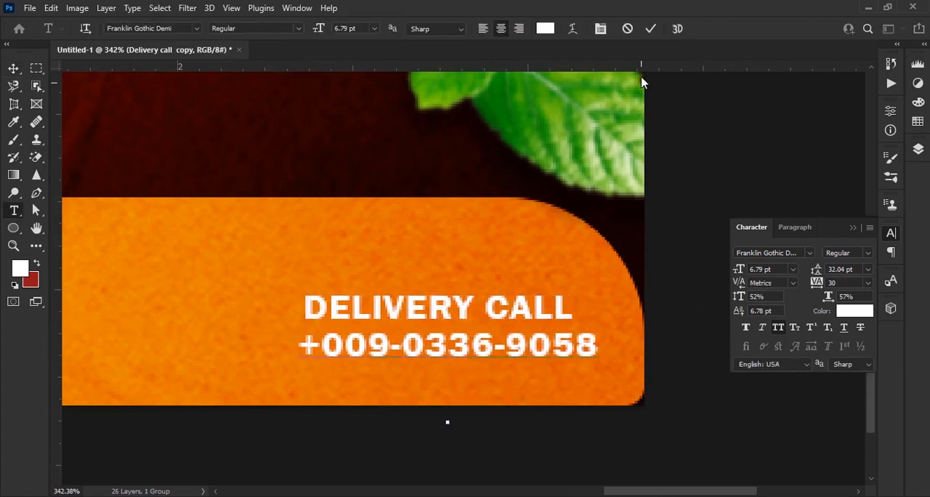
pyautogui.click(650, 29)
pyautogui.press('v')
pyautogui.moveTo(561, 336); pyautogui.dragTo(552, 331)
# Select the DELIVERY CALL and phone number layers together and duplicate them onto the left end of the orange panel
pyautogui.click(853, 229)
pyautogui.click(917, 149)
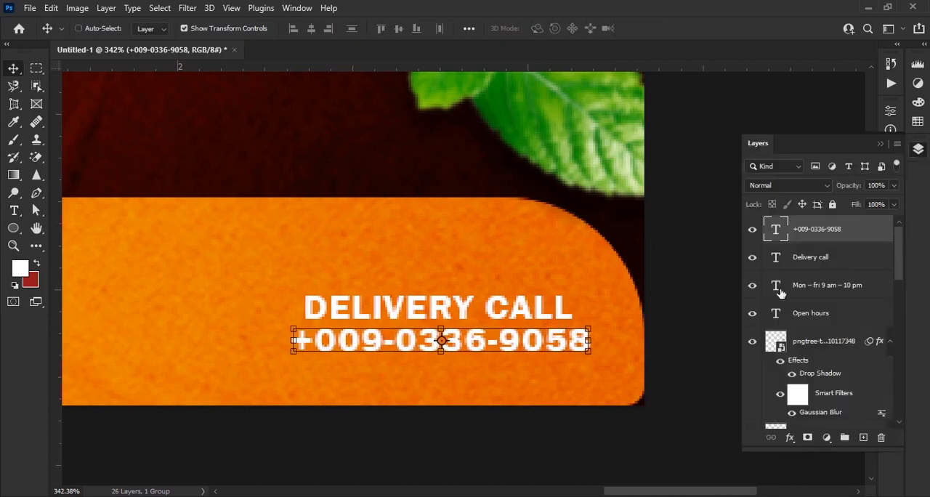
pyautogui.keyDown('ctrl'); pyautogui.click(798, 260); pyautogui.keyUp('ctrl')
pyautogui.scroll(-7, 507, 334)
pyautogui.moveTo(426, 347); pyautogui.dragTo(557, 348)
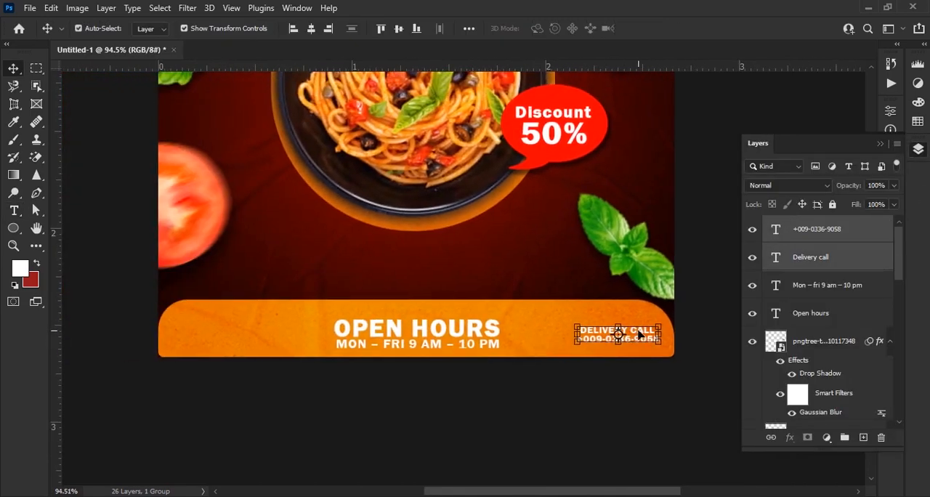
pyautogui.moveTo(639, 334); pyautogui.dragTo(239, 341)
# Replace the two duplicated lines with the street address above and "Your city, country" below, and nudge the lower line right
pyautogui.scroll(6, 251, 305)
pyautogui.click(283, 301)
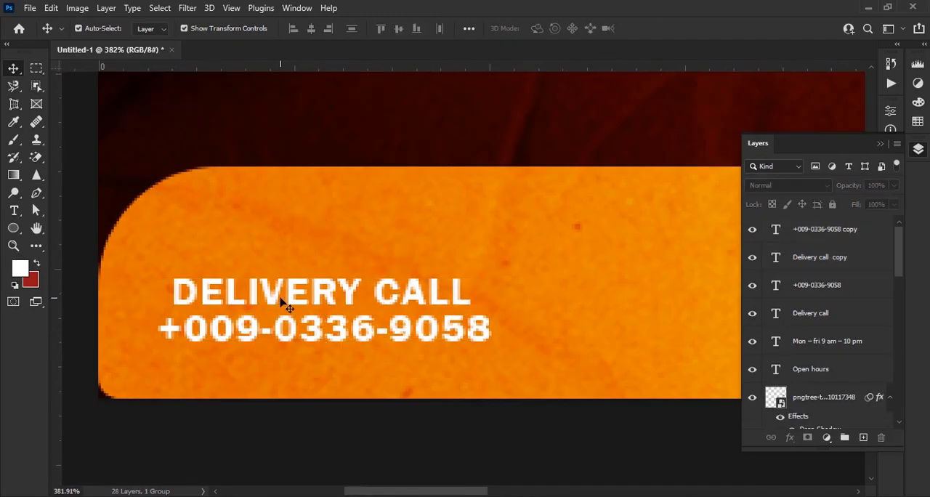
pyautogui.doubleClick(183, 291)
pyautogui.write('123. MAIN STREET')
pyautogui.click(650, 28)
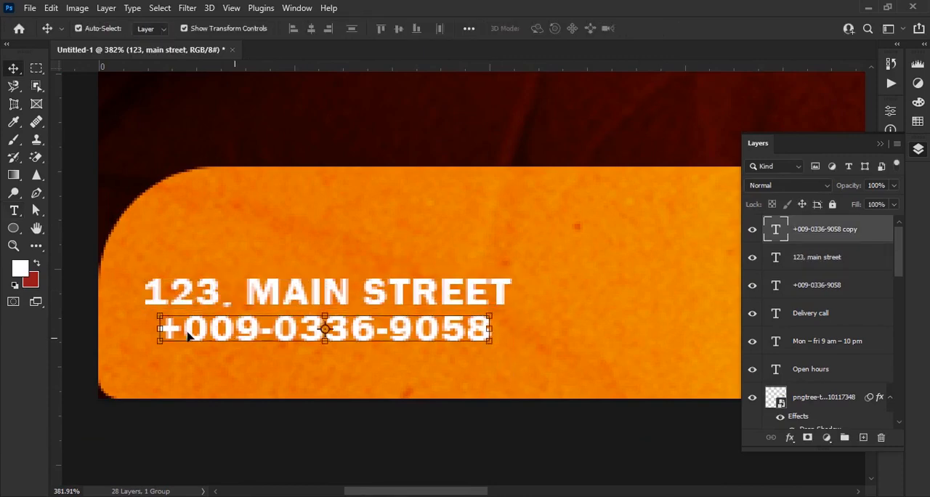
pyautogui.doubleClick(319, 328)
pyautogui.write('YOUR CITY. COUNTRY')
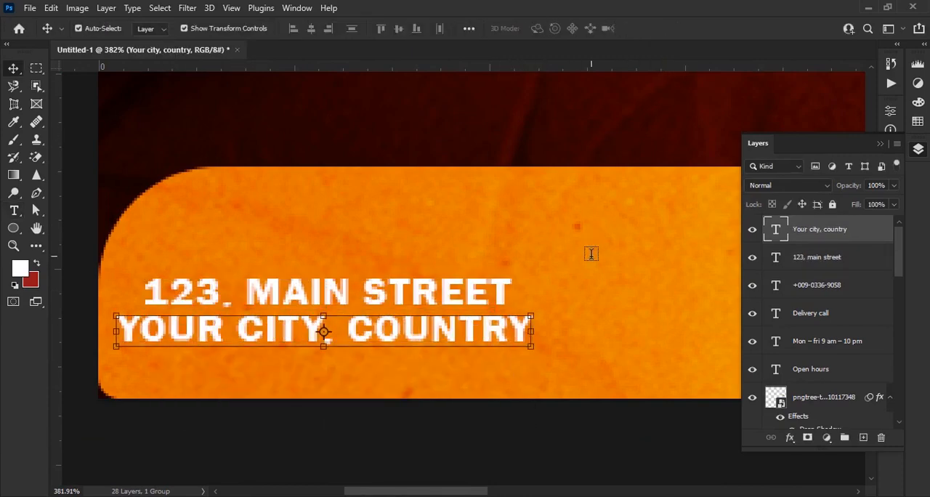
pyautogui.press('Right')
pyautogui.press('Right')
# Select the address and delivery text layers together, scale them to about 95.82% and keep them balanced around the opening hours
pyautogui.scroll(-6, 391, 262)
pyautogui.click(414, 331)
pyautogui.scroll(2, 420, 334)
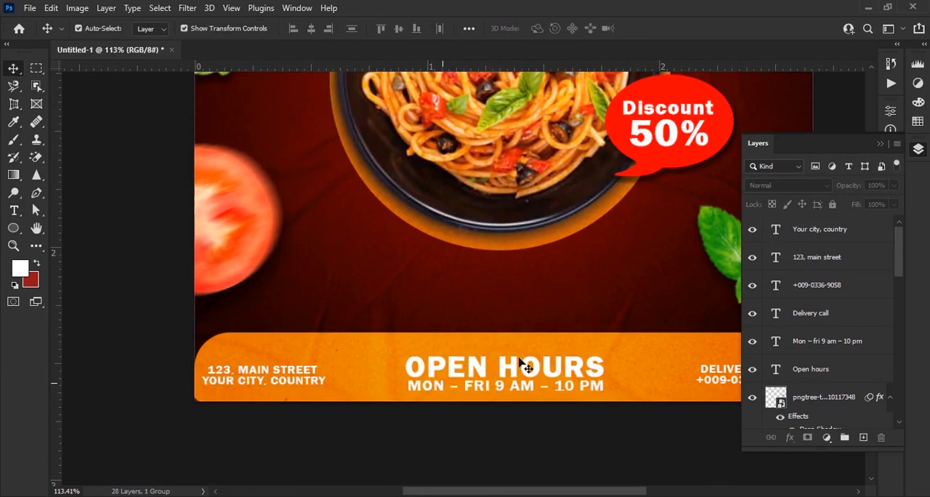
pyautogui.click(826, 231)
pyautogui.keyDown('shift'); pyautogui.click(837, 313); pyautogui.keyUp('shift')
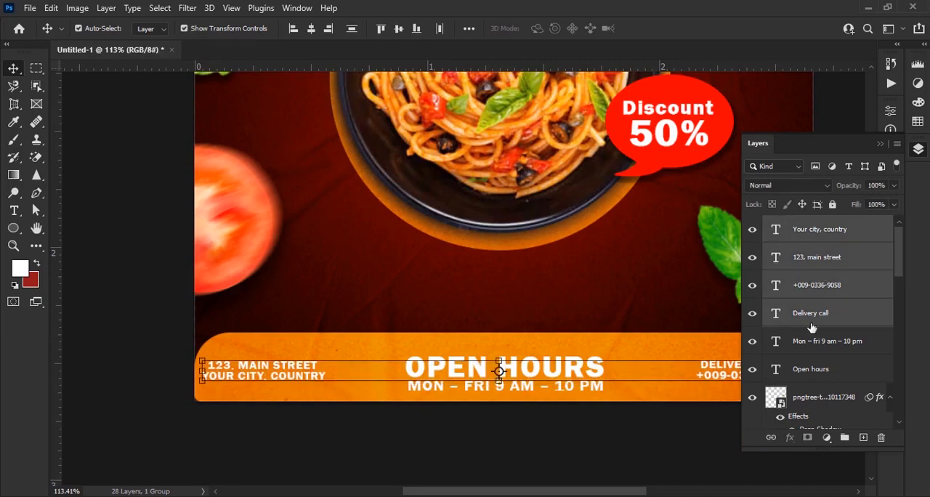
pyautogui.scroll(-2, 494, 349)
pyautogui.moveTo(251, 363); pyautogui.dragTo(268, 362)
pyautogui.scroll(-2, 392, 364)
pyautogui.moveTo(682, 366); pyautogui.dragTo(672, 366)
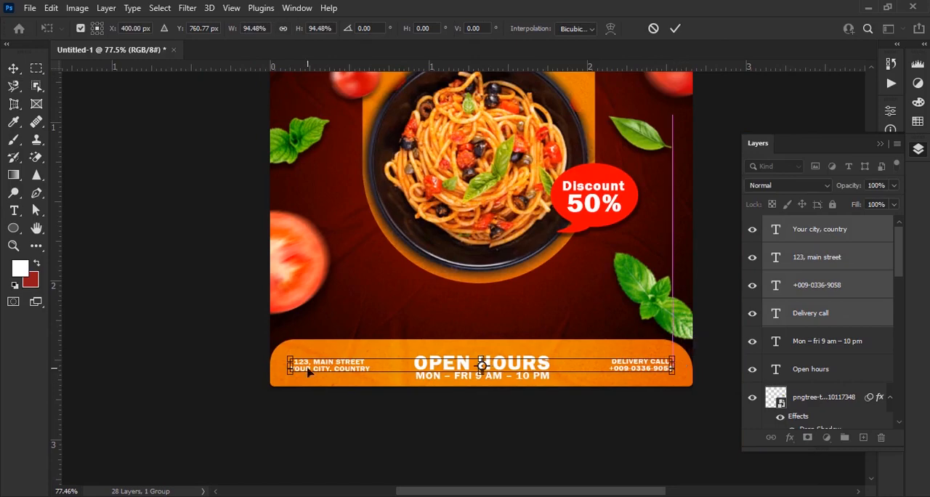
pyautogui.click(589, 436)
pyautogui.scroll(-6, 487, 370)
pyautogui.scroll(8, 500, 430)
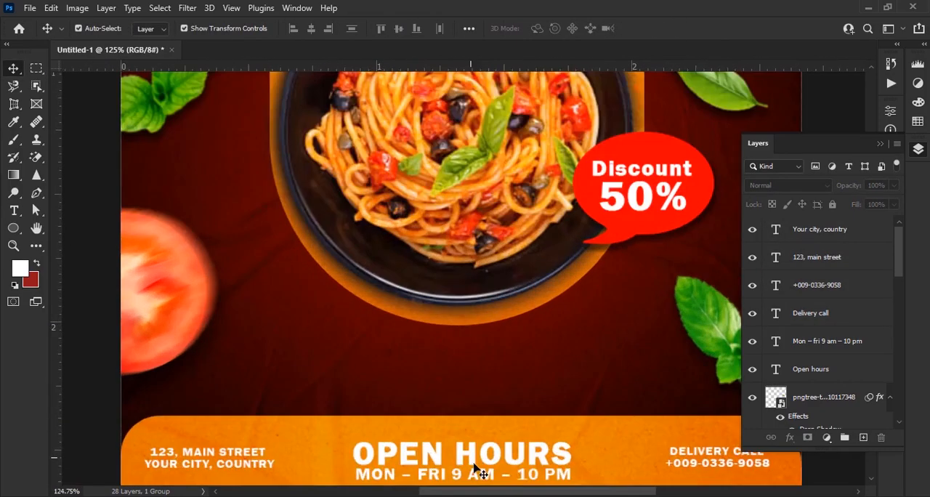
pyautogui.click(475, 429)
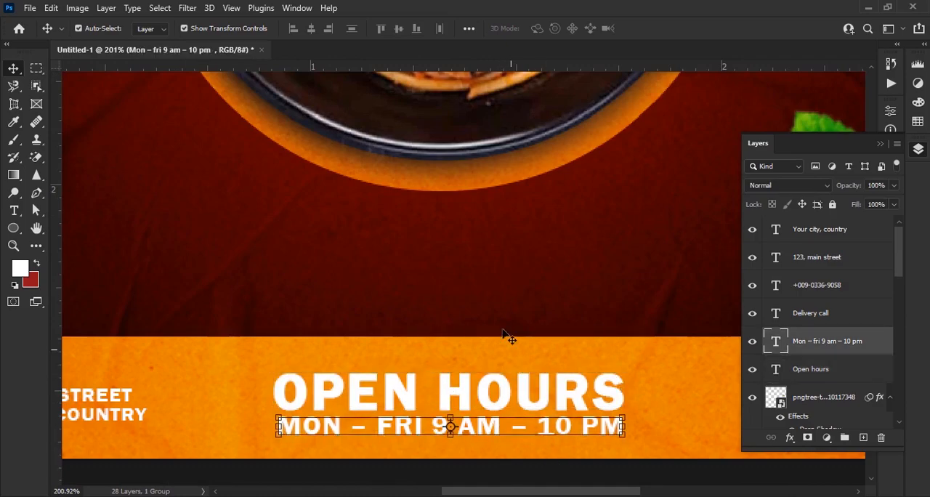
pyautogui.scroll(-5, 508, 337)
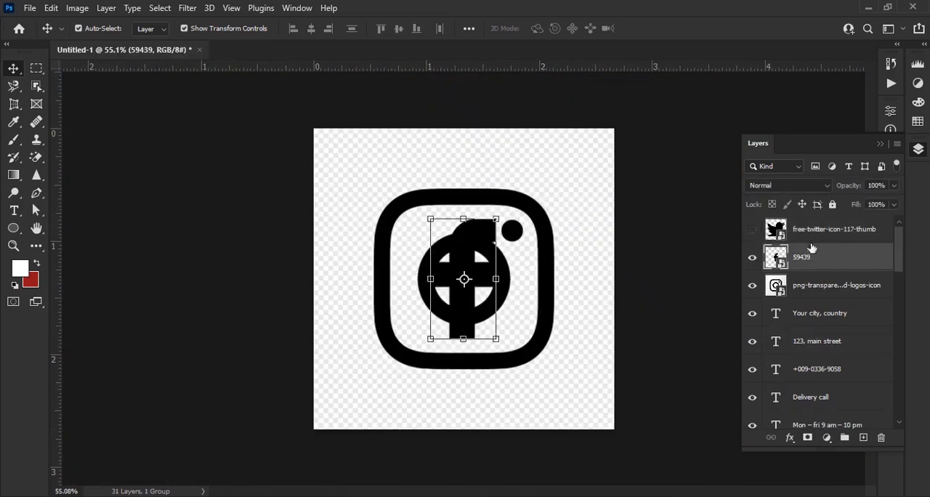
# Scale the Twitter, Facebook and Instagram icon layers together to about 14.41% and move them near the headline's right end
pyautogui.click(812, 285)
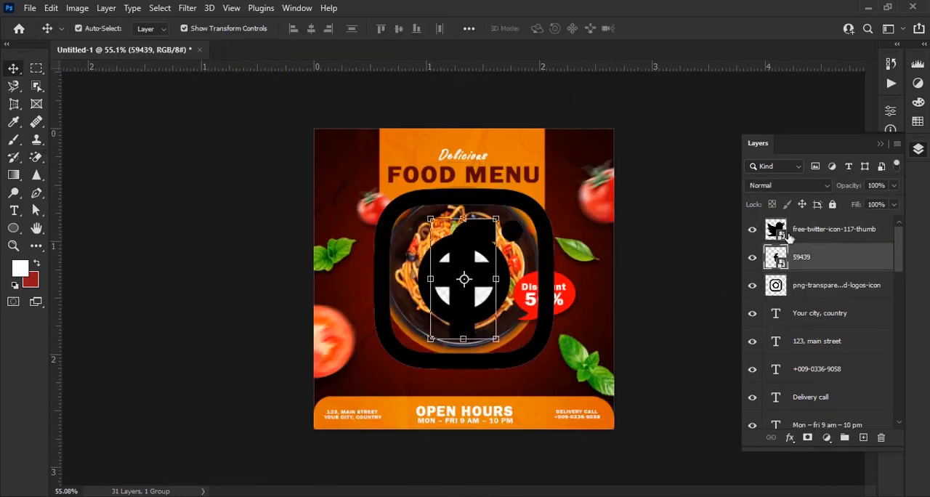
pyautogui.hotkey('ctrl', 't')
pyautogui.moveTo(467, 278); pyautogui.dragTo(472, 380)
pyautogui.scroll(5, 541, 336)
pyautogui.scroll(-2, 541, 336)
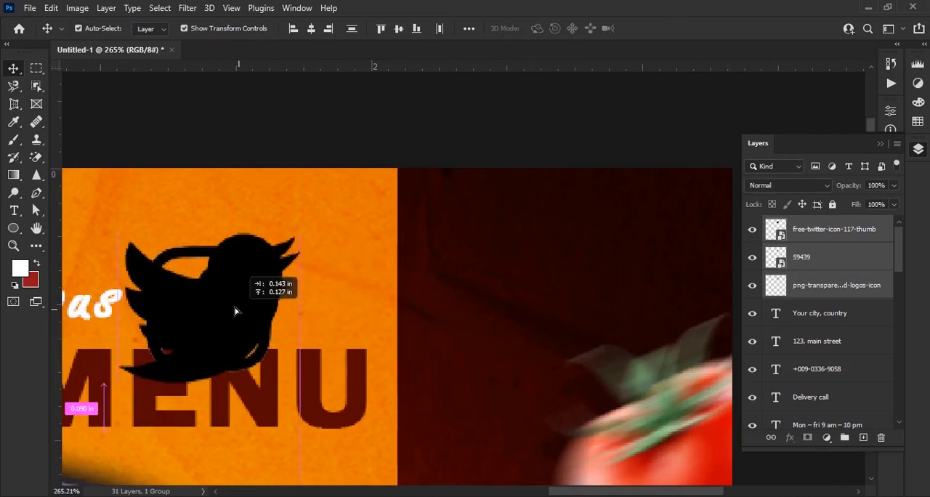
pyautogui.moveTo(233, 276); pyautogui.dragTo(221, 255)
# Draw a white circle near the poster's upper right, duplicate it twice in a row and stack the circles beneath the icon layers
pyautogui.press('u')
pyautogui.moveTo(370, 215); pyautogui.dragTo(457, 302)
pyautogui.click(853, 106)
pyautogui.press('v')
pyautogui.moveTo(441, 266); pyautogui.dragTo(499, 266)
pyautogui.moveTo(499, 266); pyautogui.dragTo(591, 272)
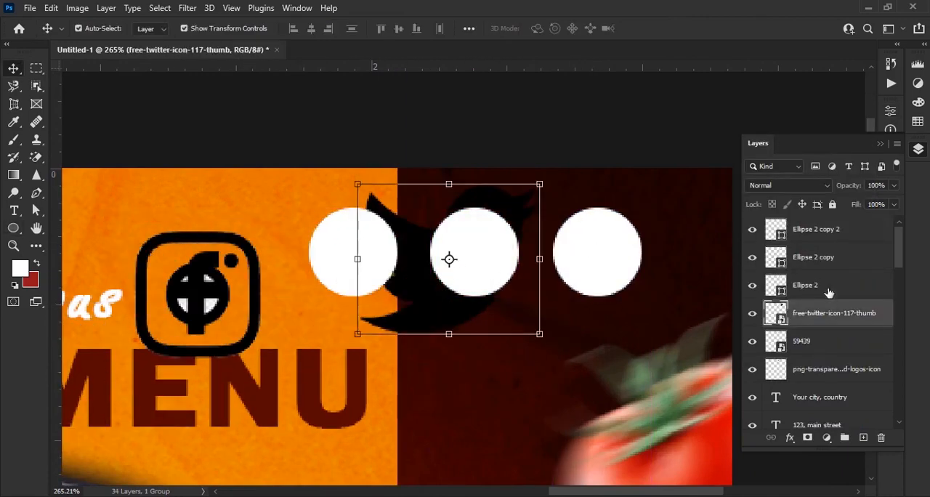
pyautogui.moveTo(828, 292); pyautogui.dragTo(828, 224)
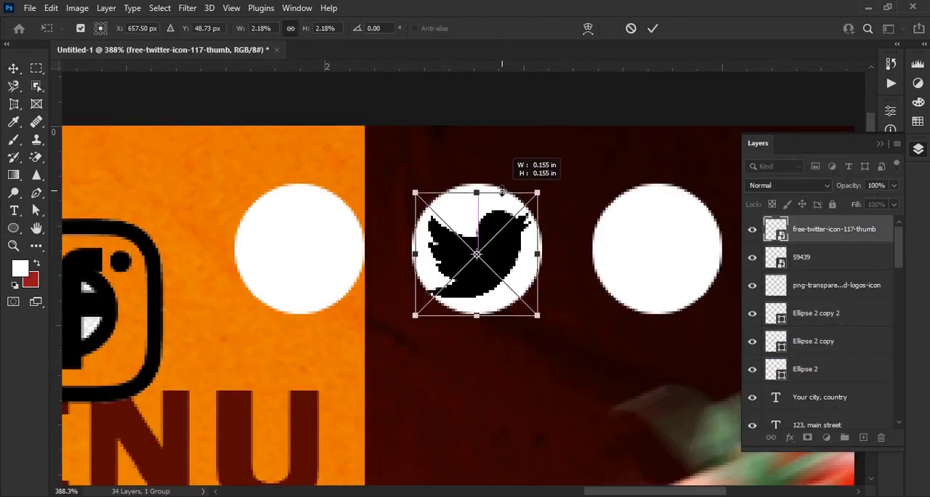
# Fit the Twitter icon inside the middle circle and recolour it with the dark background brown
pyautogui.moveTo(538, 253); pyautogui.dragTo(543, 254)
pyautogui.press('Return')
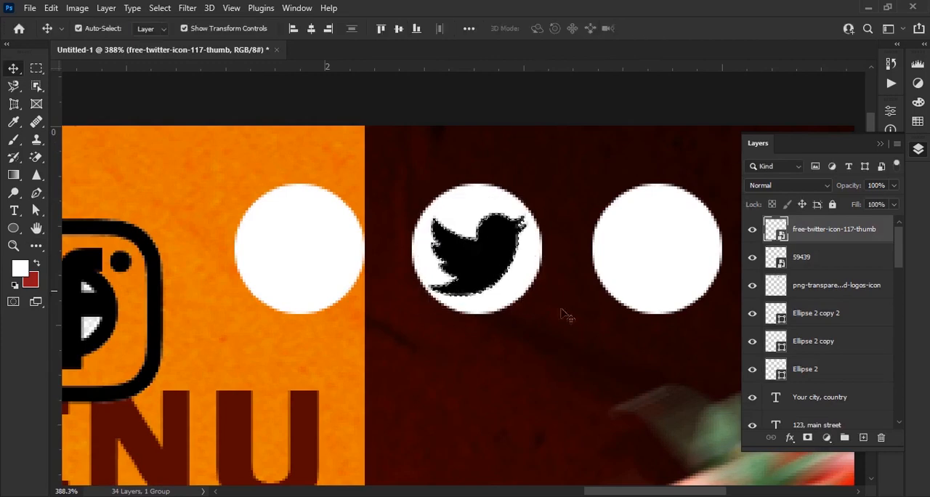
pyautogui.press('x')
pyautogui.click(20, 268)
pyautogui.press('b')
pyautogui.click(556, 260)
pyautogui.press('Return')
pyautogui.click(474, 254)
# Fit the Facebook icon inside the right circle and recolour it in the same dark brown
pyautogui.press('v')
pyautogui.moveTo(93, 305); pyautogui.dragTo(679, 249)
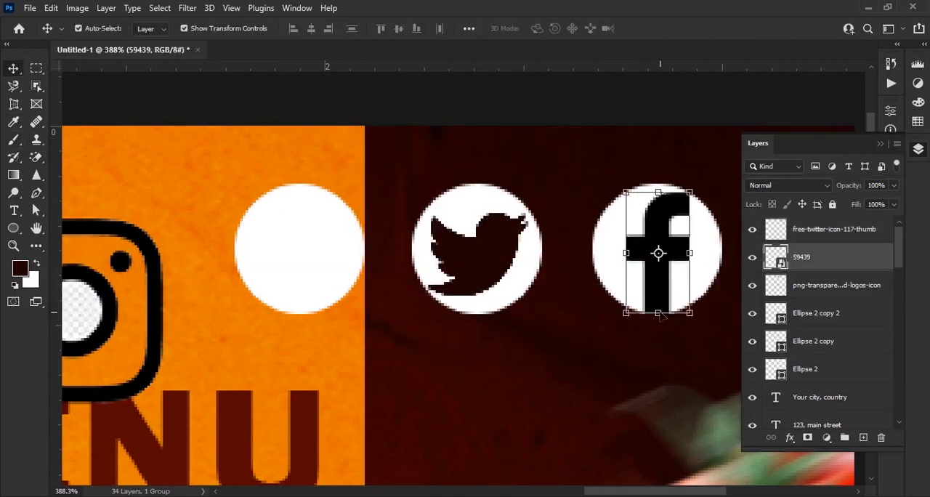
pyautogui.moveTo(690, 312); pyautogui.dragTo(685, 306)
pyautogui.press('Return')
pyautogui.press('b')
pyautogui.click(445, 207)
pyautogui.click(655, 251)
# Recolour the Instagram icon dark brown and scale it down to fit centred inside the left circle
pyautogui.press('v')
pyautogui.click(159, 321)
pyautogui.moveTo(159, 321); pyautogui.dragTo(364, 288)
pyautogui.scroll(2, 254, 277)
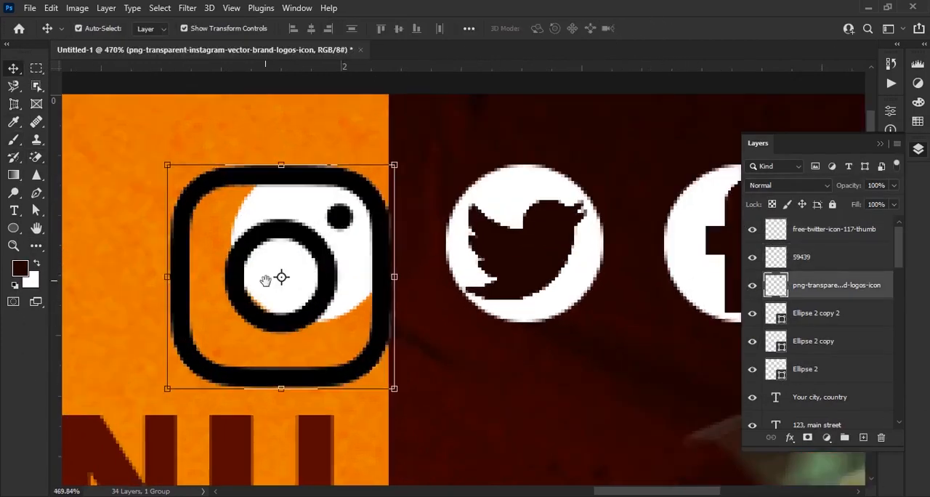
pyautogui.moveTo(266, 278); pyautogui.dragTo(349, 285)
pyautogui.press('b')
pyautogui.moveTo(316, 341); pyautogui.dragTo(366, 287)
pyautogui.press('v')
pyautogui.moveTo(381, 229); pyautogui.dragTo(409, 194)
pyautogui.moveTo(506, 360); pyautogui.dragTo(450, 306)
pyautogui.press('Return')
# Merge the three social icons and their white circles into a single layer
pyautogui.click(833, 230)
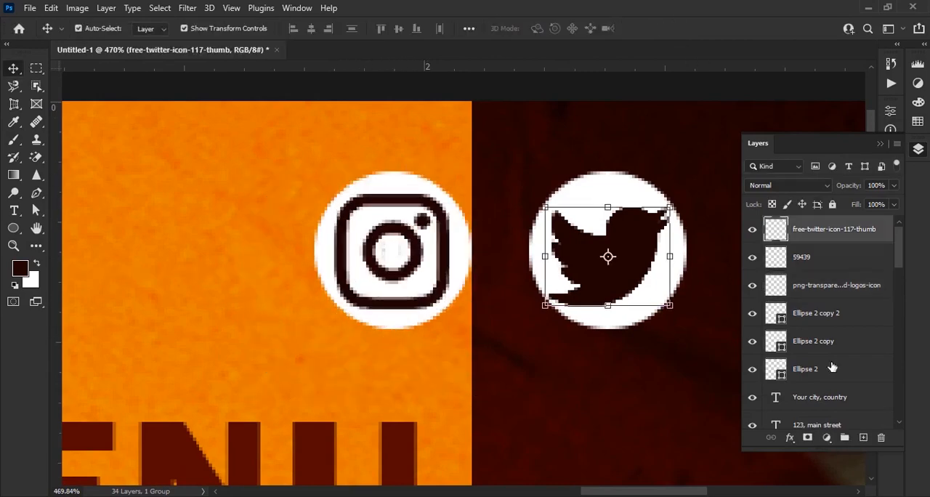
pyautogui.keyDown('shift'); pyautogui.click(833, 368); pyautogui.keyUp('shift')
pyautogui.hotkey('ctrl', 'e')
# Scale the merged social icon row to about 53.8% and place it in the poster's upper-right corner
pyautogui.scroll(-4, 465, 279)
pyautogui.moveTo(525, 278); pyautogui.dragTo(339, 276)
pyautogui.moveTo(275, 276); pyautogui.dragTo(440, 245)
pyautogui.moveTo(509, 248)
pyautogui.mouseDown()
pyautogui.moveTo(546, 251)
pyautogui.moveTo(523, 259)
pyautogui.mouseUp()
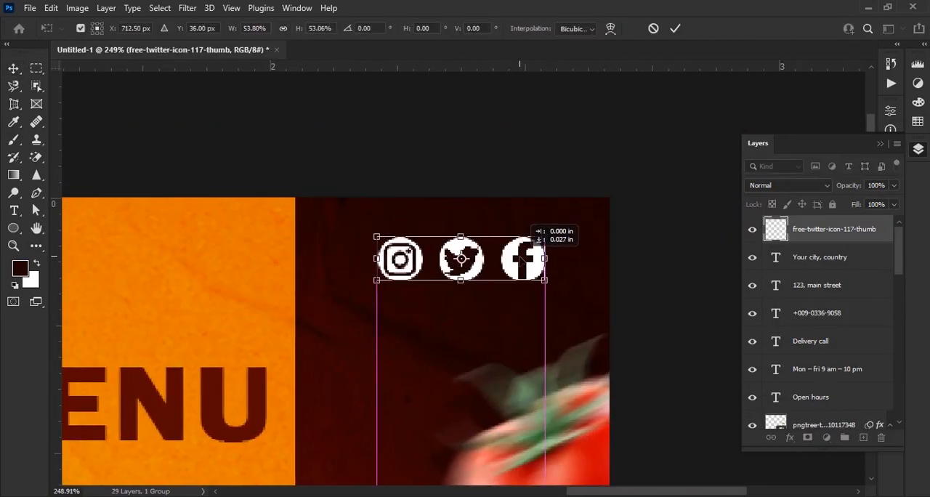
pyautogui.click(673, 29)
pyautogui.click(653, 307)
# Add a white text line reading "follow us" near the social icons
pyautogui.press('t')
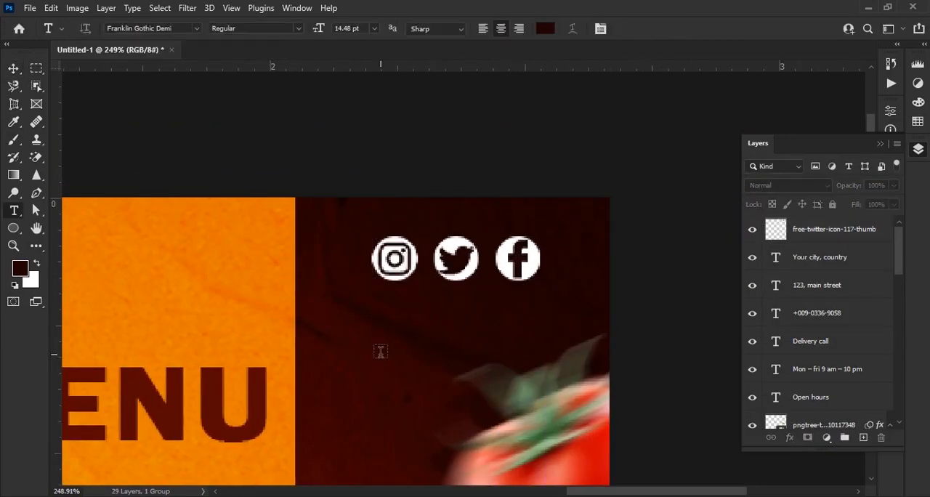
pyautogui.click(542, 31)
pyautogui.press('Return')
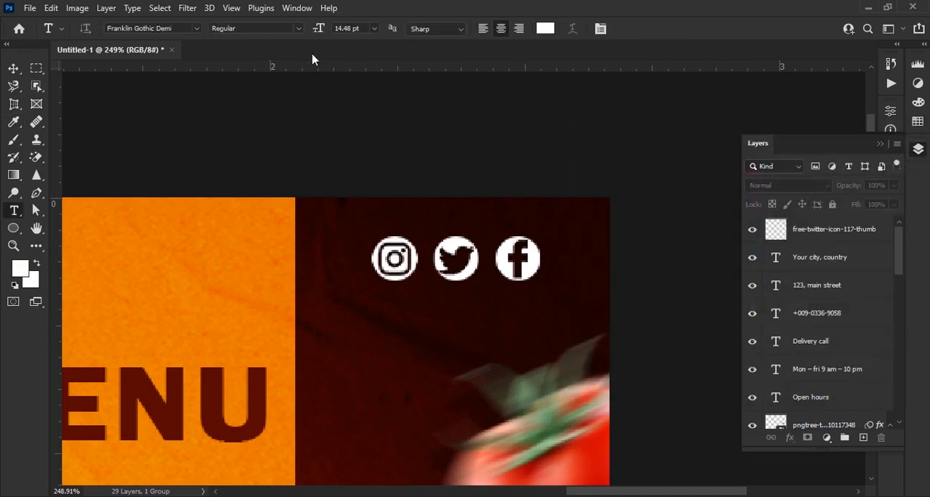
pyautogui.click(347, 361)
pyautogui.write('FOLLO')
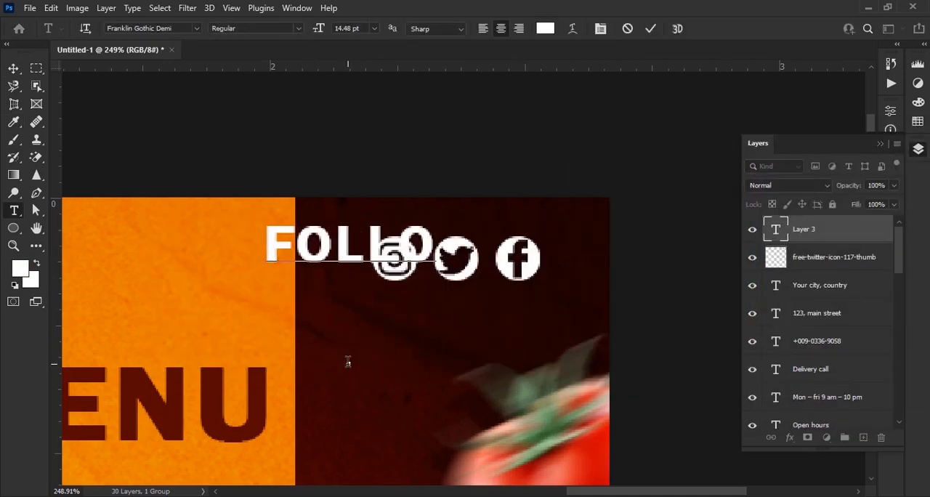
pyautogui.write('W US')
pyautogui.click(648, 31)
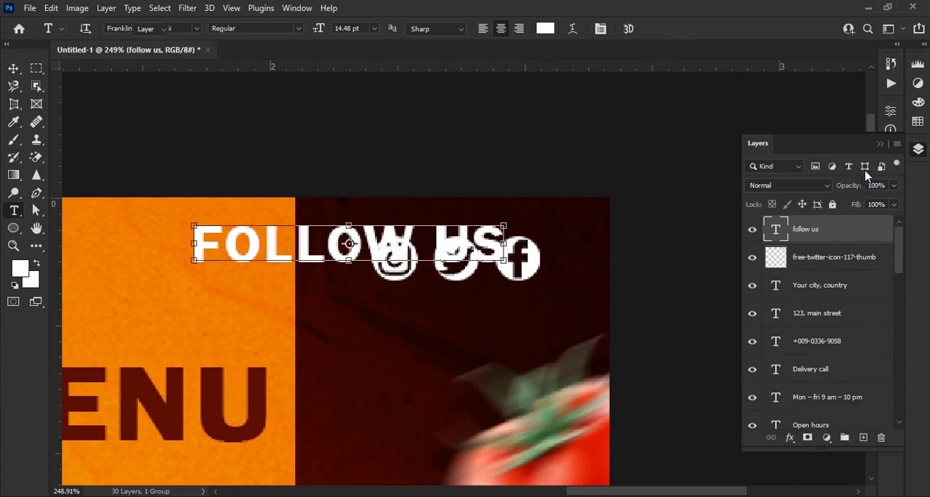
# Change the FOLLOW US text's font to Power Geez Unicode Regular
pyautogui.press('v')
pyautogui.click(879, 144)
pyautogui.click(892, 236)
pyautogui.click(810, 253)
pyautogui.click(748, 64)
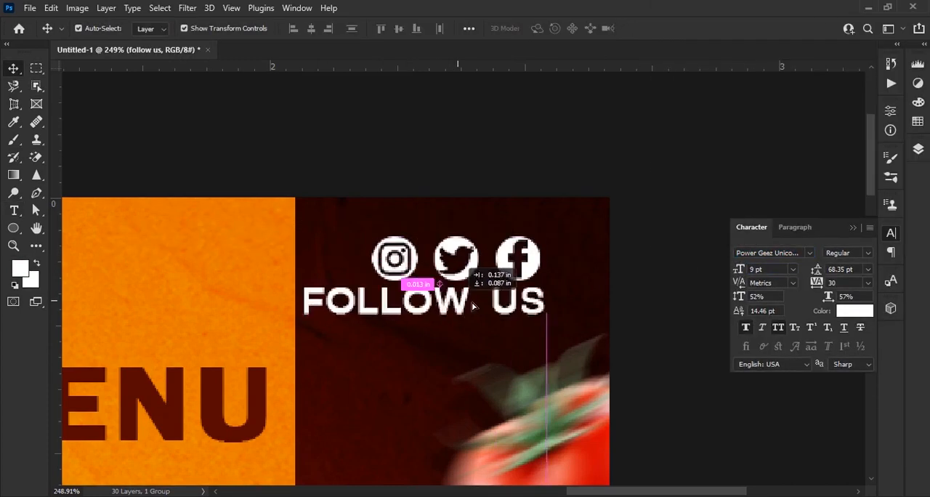
# Make the FOLLOW US text faux bold at 7 pt and position it centred just beneath the social icons
pyautogui.moveTo(477, 306); pyautogui.dragTo(505, 306)
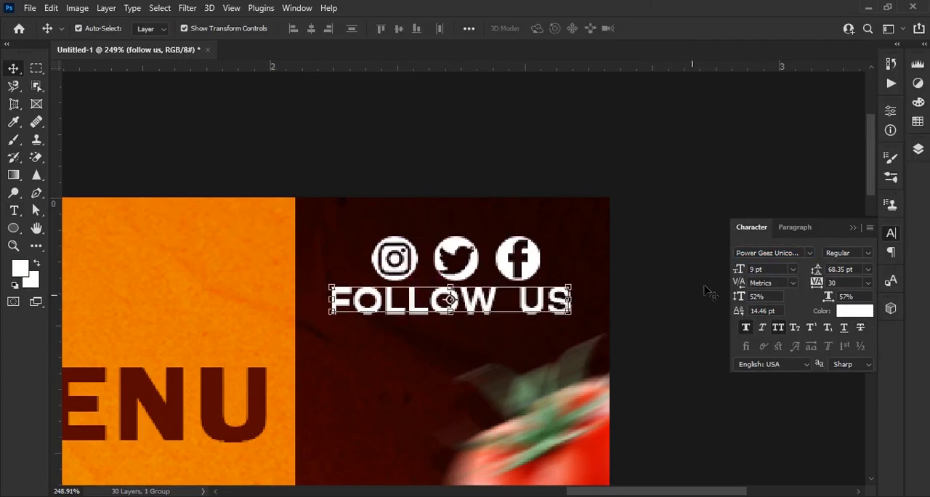
pyautogui.scroll(2, 692, 292)
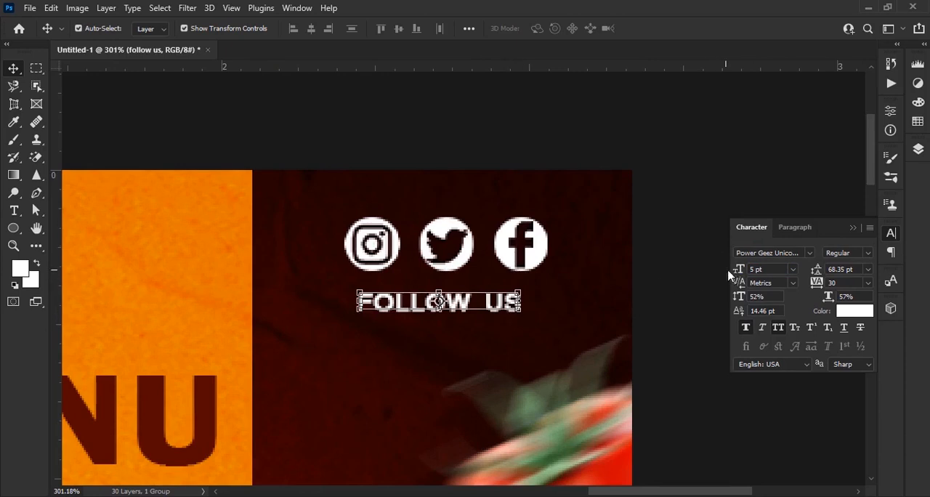
pyautogui.moveTo(507, 307); pyautogui.dragTo(521, 302)
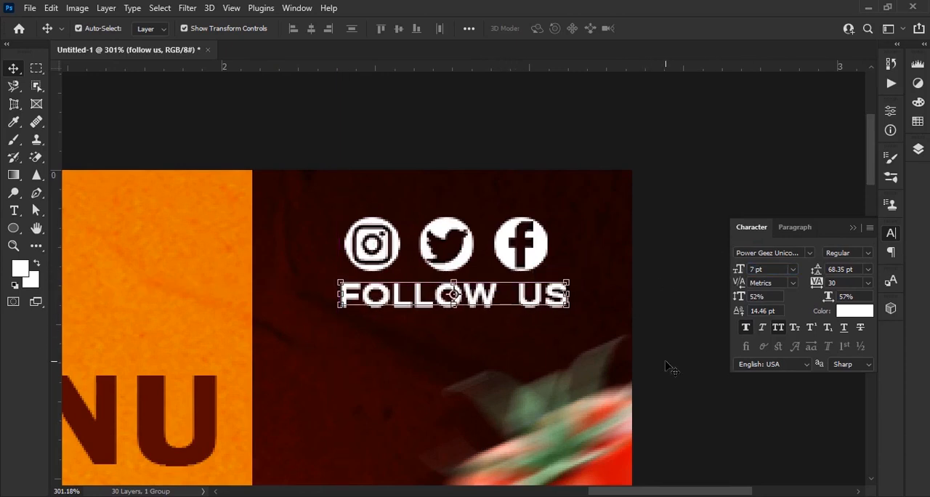
pyautogui.press('Right')
pyautogui.press('Right')
pyautogui.press('Down')
pyautogui.press('Down')
pyautogui.press('Down')
pyautogui.press('Down')
pyautogui.click(692, 342)
pyautogui.scroll(-3, 655, 327)
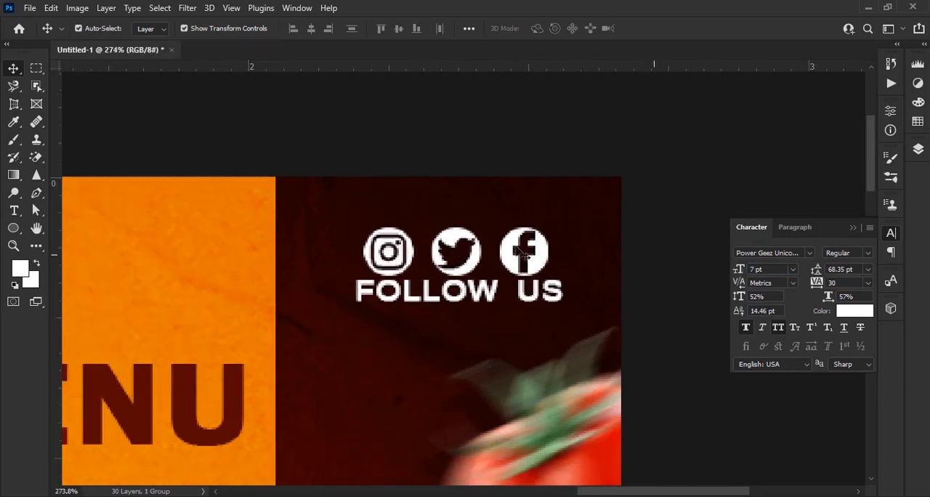
# Add a white text line reading "logo" in the poster's dark upper-left corner
pyautogui.click(545, 284)
pyautogui.hotkey('ctrl', '0')
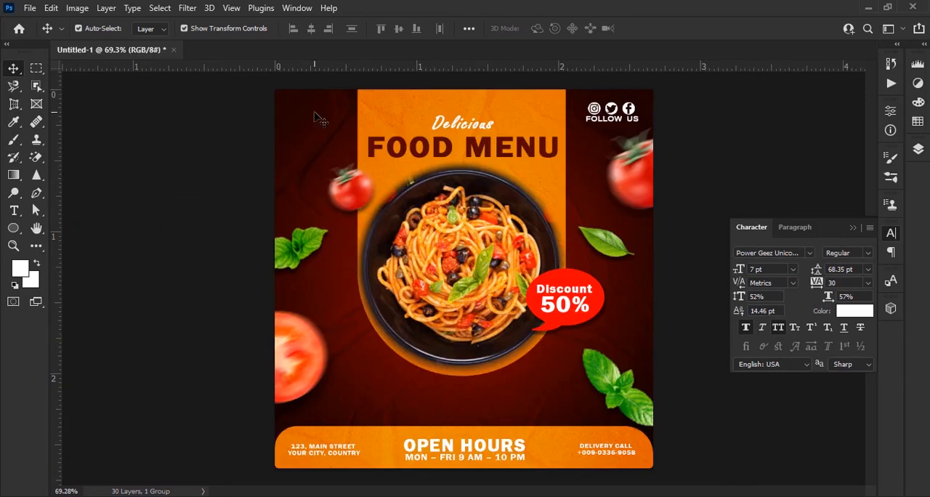
pyautogui.scroll(5, 318, 116)
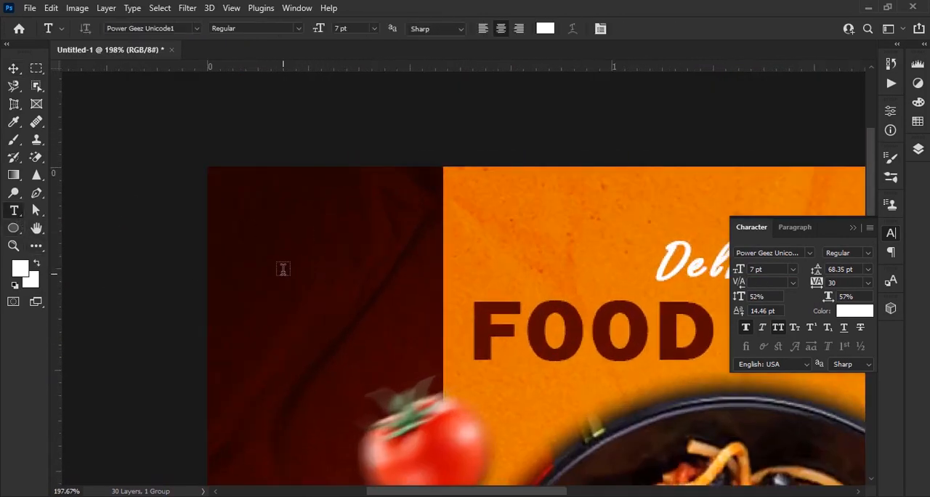
pyautogui.click(283, 269)
pyautogui.write('LO')
pyautogui.click(653, 33)
pyautogui.press('v')
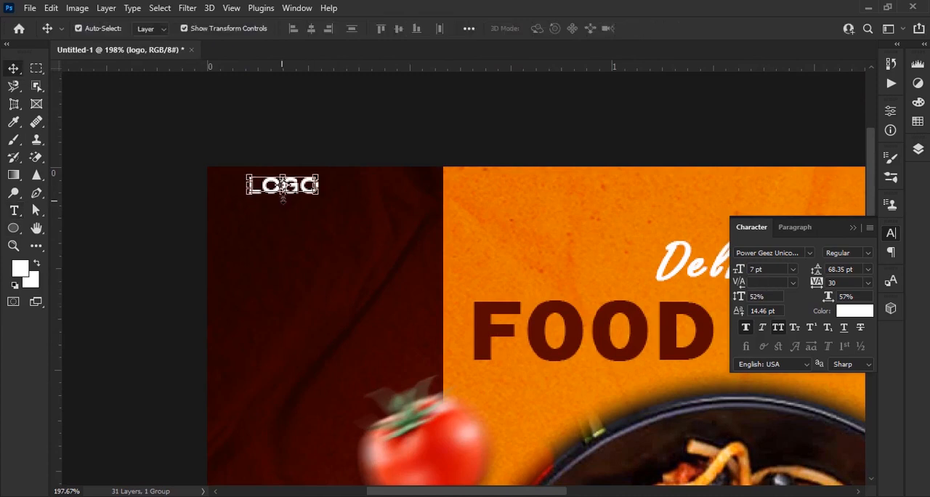
pyautogui.scroll(4, 284, 199)
pyautogui.moveTo(304, 189); pyautogui.dragTo(300, 243)
# Set the LOGO text to American Captain at 19 pt
pyautogui.click(810, 252)
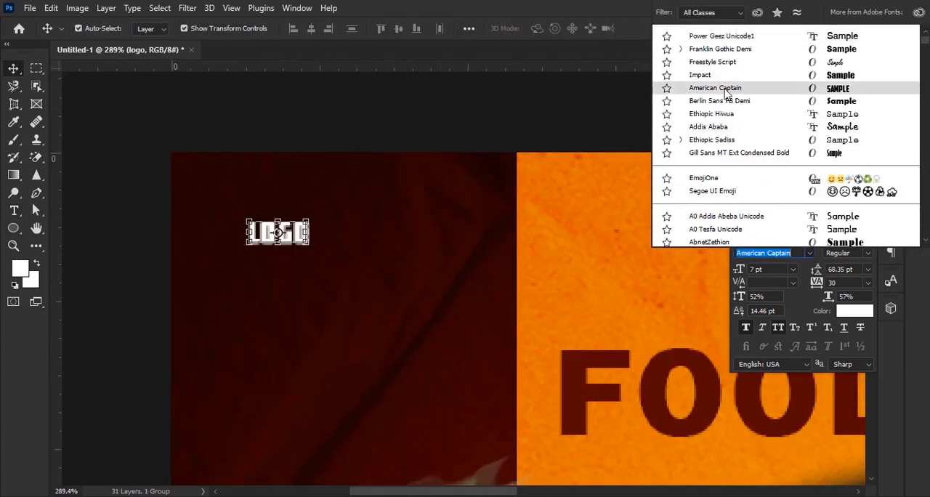
pyautogui.click(673, 89)
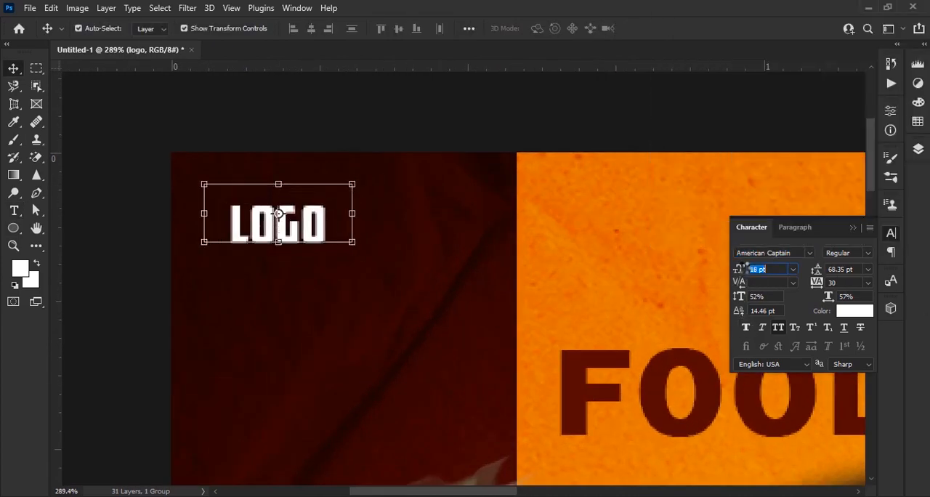
pyautogui.moveTo(743, 267); pyautogui.dragTo(746, 268)
# Duplicate the LOGO text directly beneath the original and change the copy's wording to "here"
pyautogui.moveTo(321, 232); pyautogui.dragTo(330, 311)
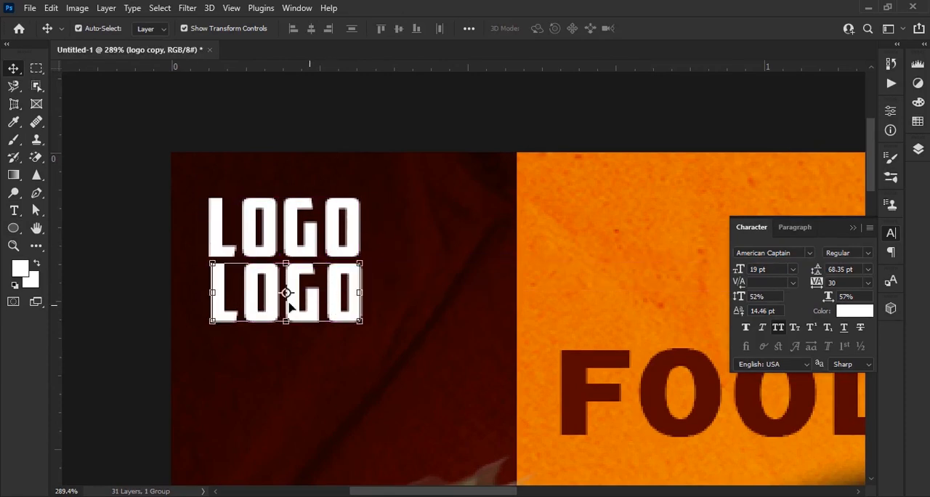
pyautogui.doubleClick(288, 305)
pyautogui.write('HERE')
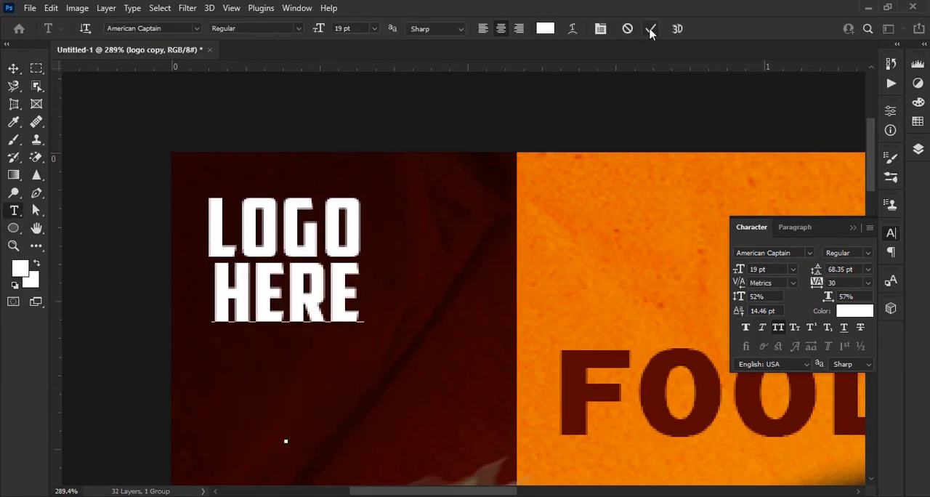
pyautogui.click(650, 29)
pyautogui.press('v')
# Scale the LOGO and HERE texts down together and position them in the poster's upper-left corner
pyautogui.click(918, 148)
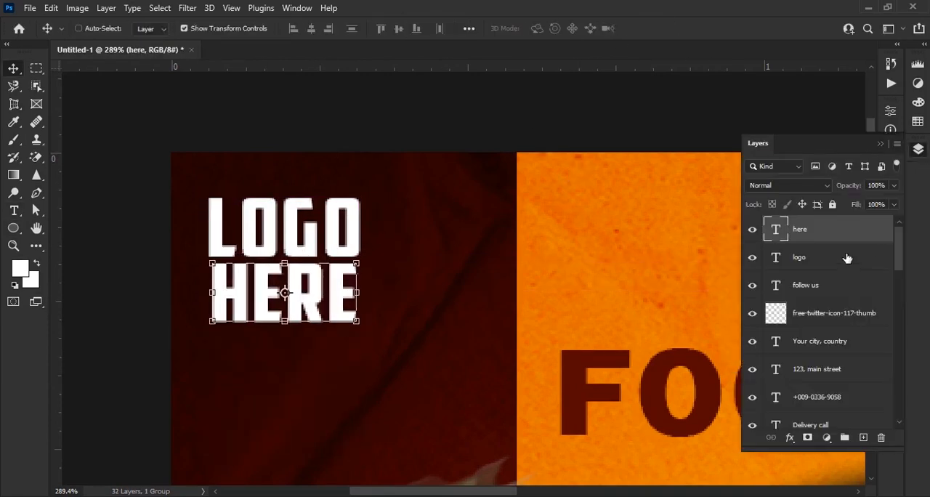
pyautogui.keyDown('shift'); pyautogui.click(847, 258); pyautogui.keyUp('shift')
pyautogui.moveTo(284, 198); pyautogui.dragTo(284, 247)
pyautogui.moveTo(307, 296); pyautogui.dragTo(337, 249)
pyautogui.moveTo(321, 257); pyautogui.dragTo(310, 266)
pyautogui.click(570, 124)
pyautogui.scroll(-5, 395, 190)
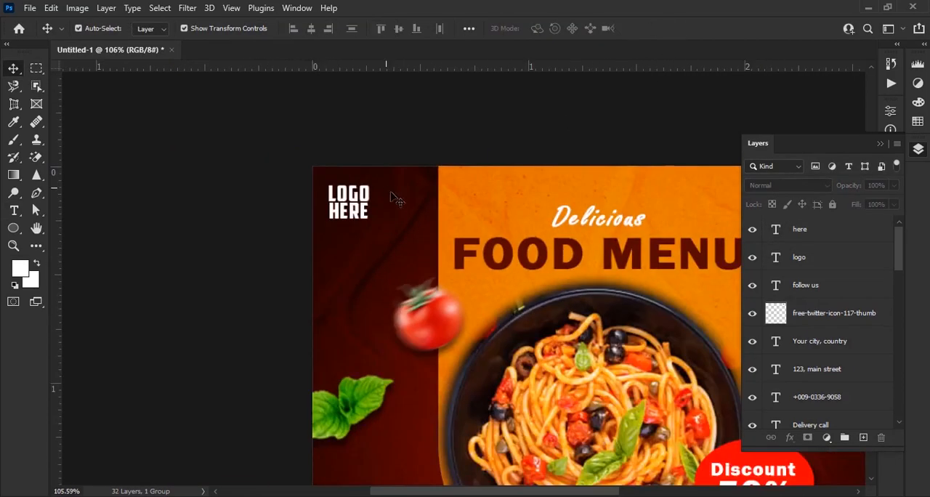
# Change the HERE text's font to Franklin Gothic Demi
pyautogui.scroll(4, 396, 240)
pyautogui.moveTo(308, 220); pyautogui.dragTo(361, 324)
pyautogui.scroll(3, 354, 314)
pyautogui.click(353, 300)
pyautogui.click(918, 149)
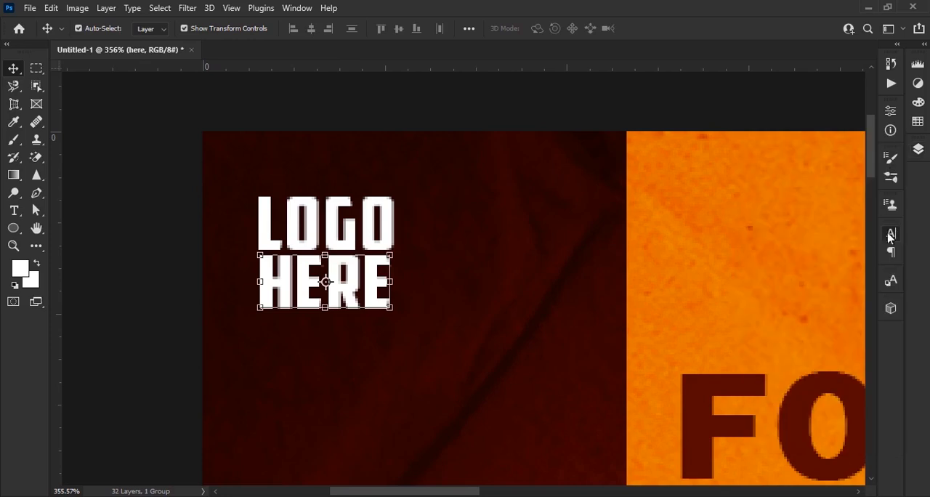
pyautogui.click(890, 234)
pyautogui.click(809, 254)
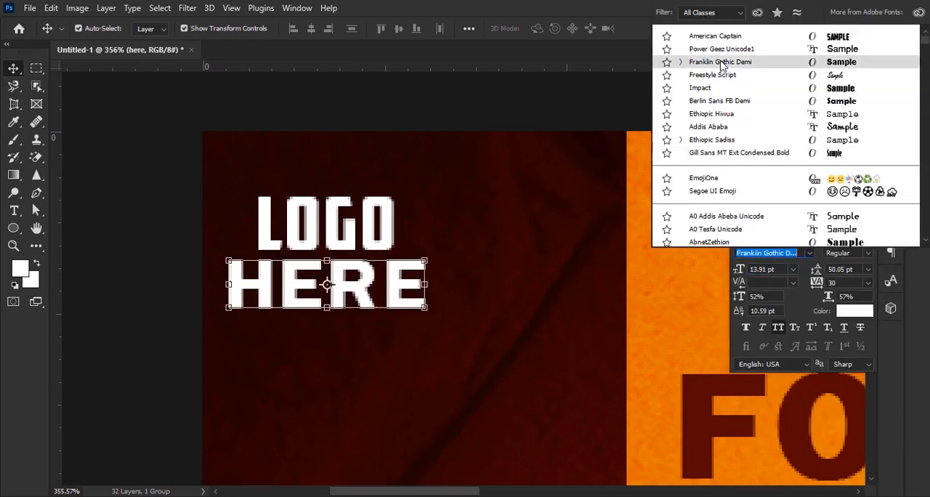
pyautogui.click(722, 63)
# Set the HERE text to 8 pt and centre it closely beneath LOGO
pyautogui.moveTo(741, 271); pyautogui.dragTo(736, 268)
pyautogui.moveTo(359, 305); pyautogui.dragTo(358, 288)
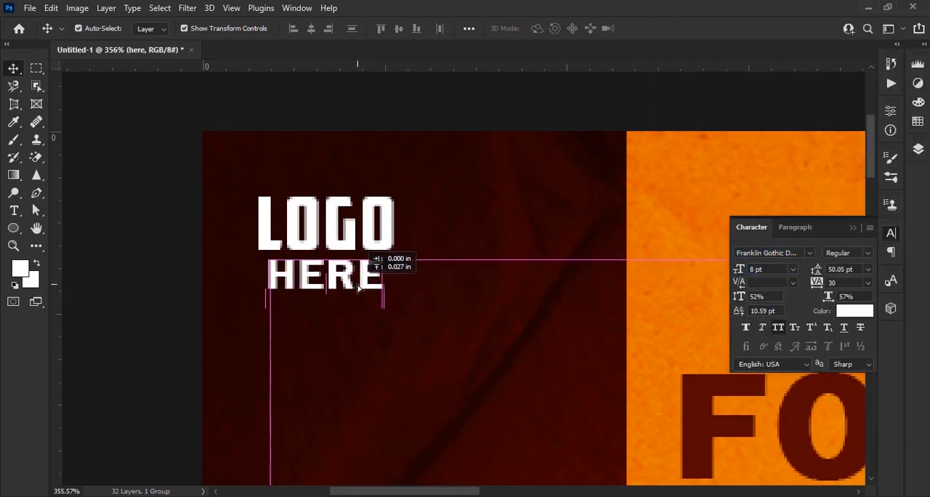
pyautogui.scroll(-8, 552, 174)
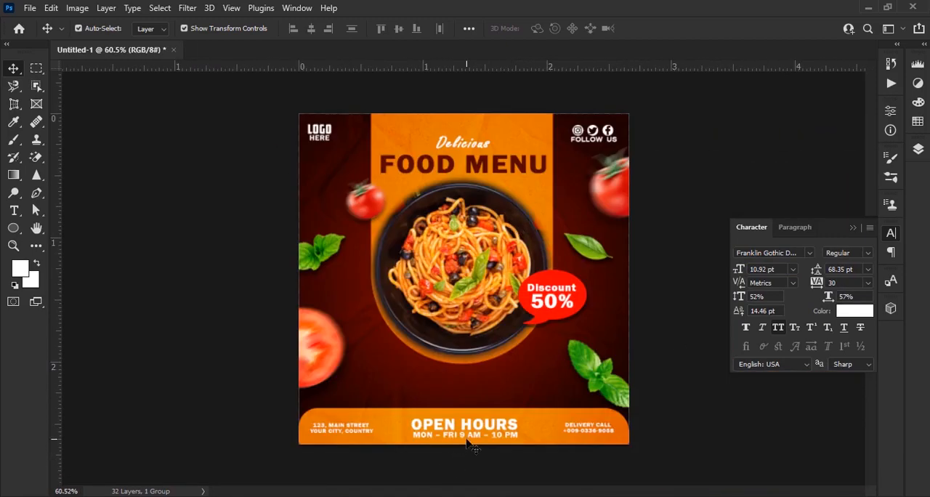
# Scale the description text lines to 79.41% and centre them between the pasta bowl and the opening hours bar
pyautogui.scroll(1, 495, 439)
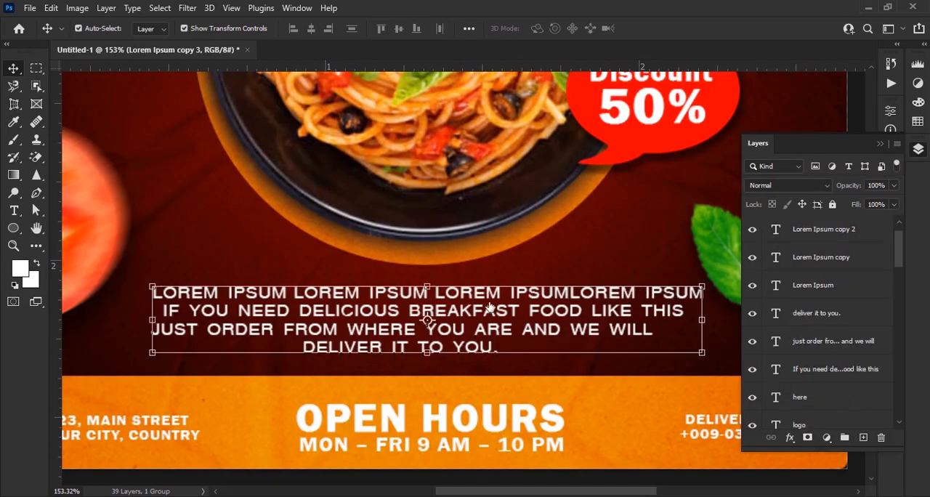
pyautogui.moveTo(705, 320); pyautogui.dragTo(591, 321)
pyautogui.moveTo(482, 322); pyautogui.dragTo(542, 322)
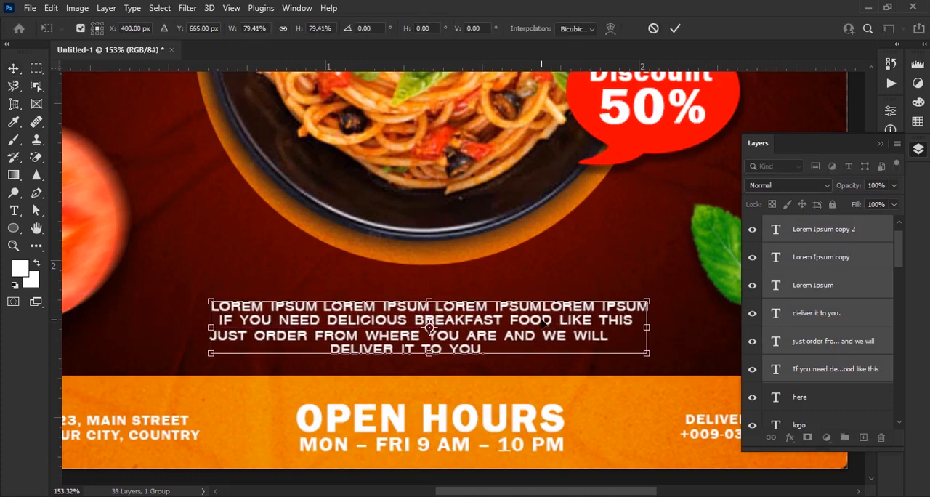
pyautogui.click(676, 33)
pyautogui.scroll(-4, 696, 251)
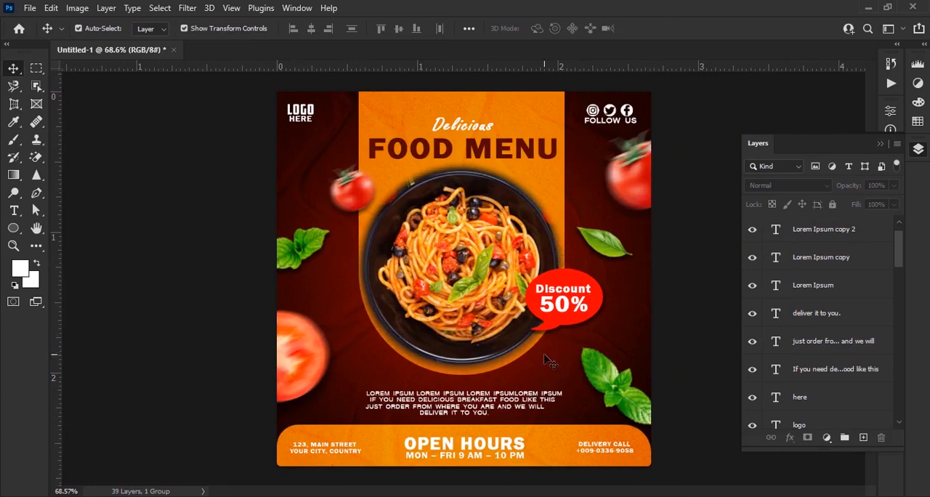
# Duplicate the green leaf image and place the copy at the poster's left edge, scaled to 3.46% and rotated -22.11°
pyautogui.click(306, 249)
pyautogui.scroll(3, 308, 250)
pyautogui.moveTo(343, 261); pyautogui.dragTo(331, 175)
pyautogui.moveTo(234, 218); pyautogui.dragTo(61, 326)
pyautogui.moveTo(324, 212); pyautogui.dragTo(507, 195)
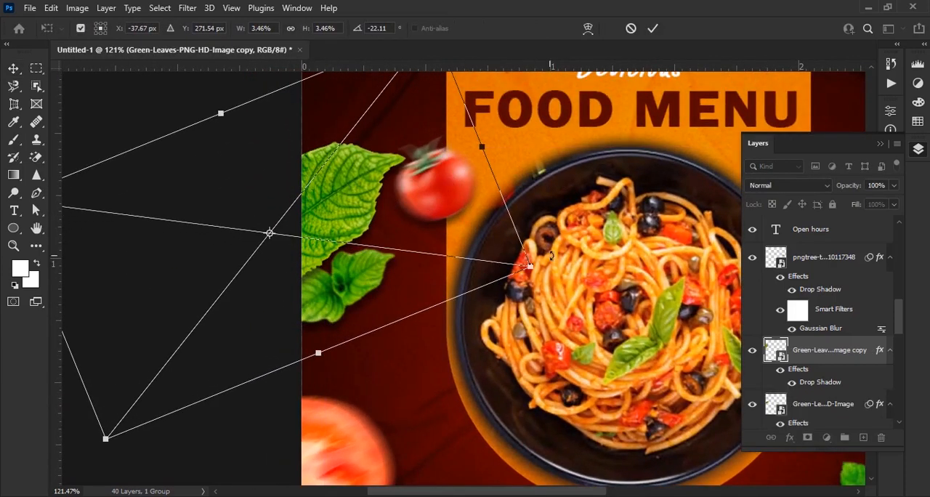
# Scale the leaf copy to 3.13%, rotate it to point upward and position it at the left edge beneath the logo
pyautogui.moveTo(551, 256); pyautogui.dragTo(555, 316)
pyautogui.moveTo(492, 190); pyautogui.dragTo(450, 198)
pyautogui.moveTo(339, 219); pyautogui.dragTo(469, 252)
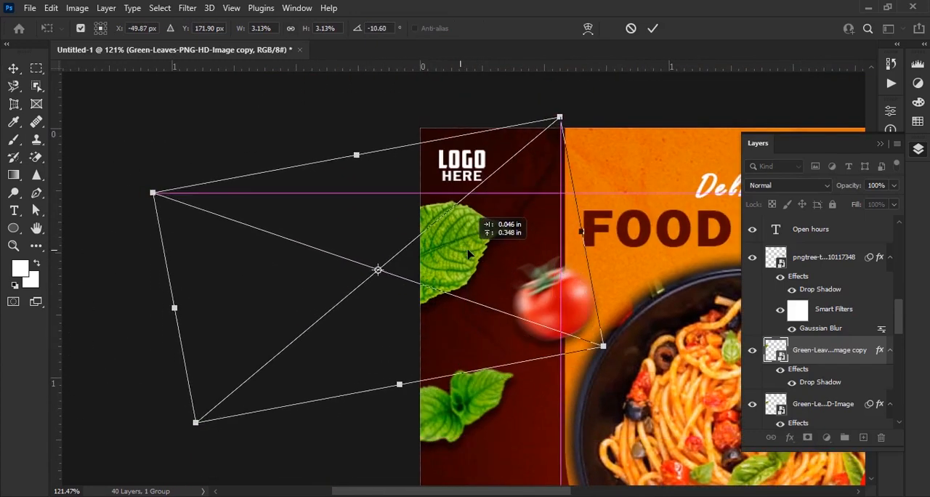
pyautogui.moveTo(605, 378); pyautogui.dragTo(647, 302)
pyautogui.moveTo(439, 248); pyautogui.dragTo(450, 275)
pyautogui.click(655, 30)
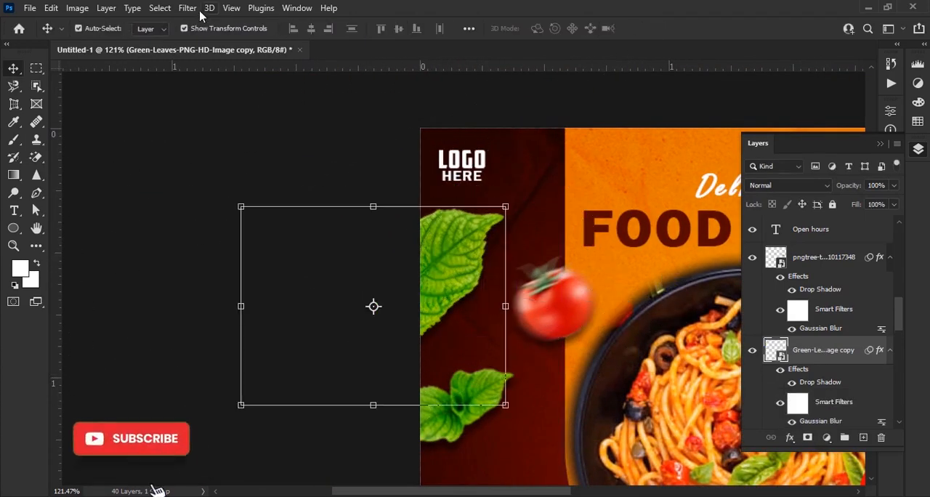
# Apply a Motion Blur with an angle of 23° and a distance of 18 pixels to the leaf copy
pyautogui.click(191, 8)
pyautogui.moveTo(208, 199)
pyautogui.click(384, 269)
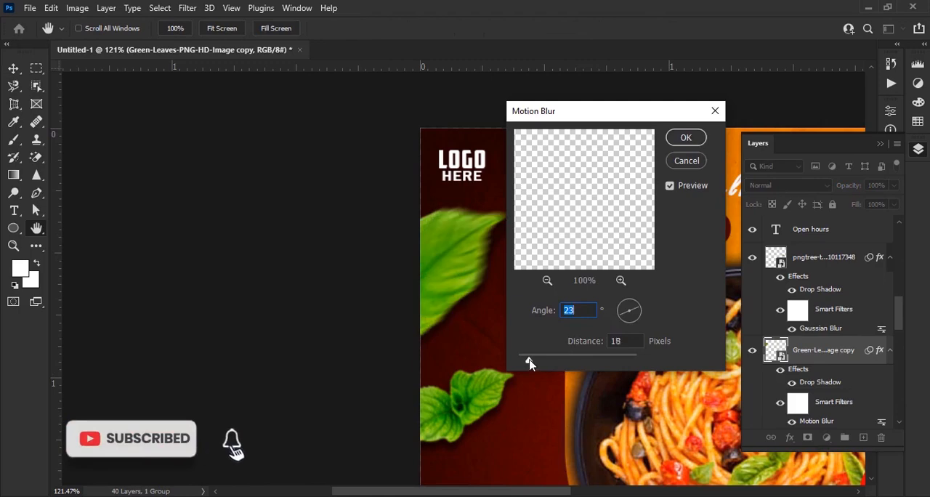
pyautogui.click(697, 138)
pyautogui.scroll(-5, 695, 149)
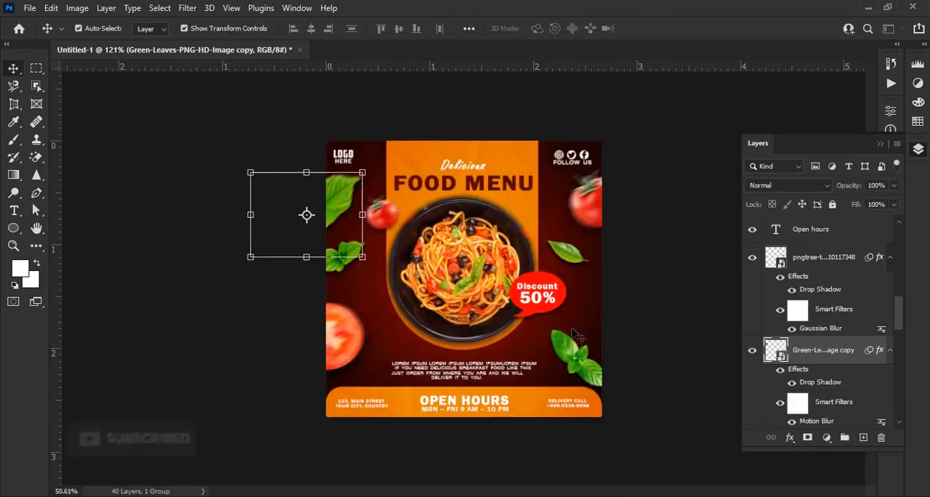
pyautogui.click(664, 347)
pyautogui.scroll(1, 665, 347)
pyautogui.scroll(5, 854, 276)
pyautogui.scroll(-10, 853, 327)
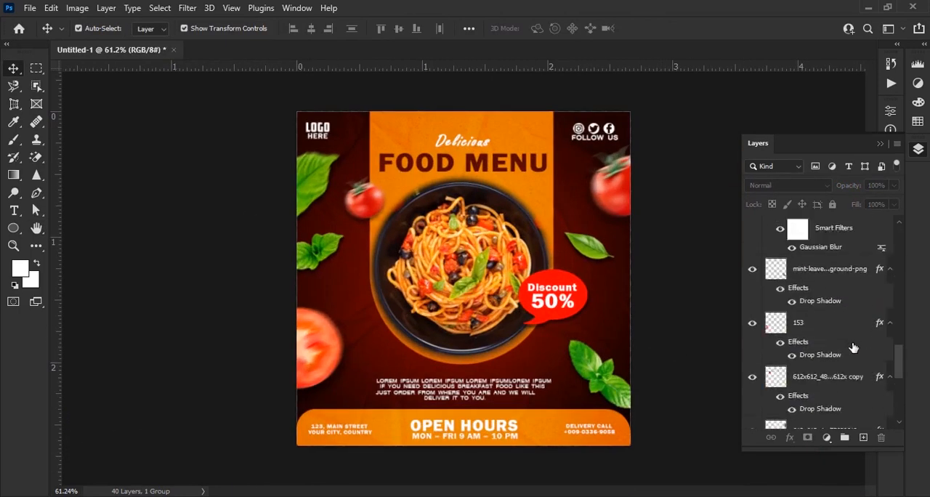